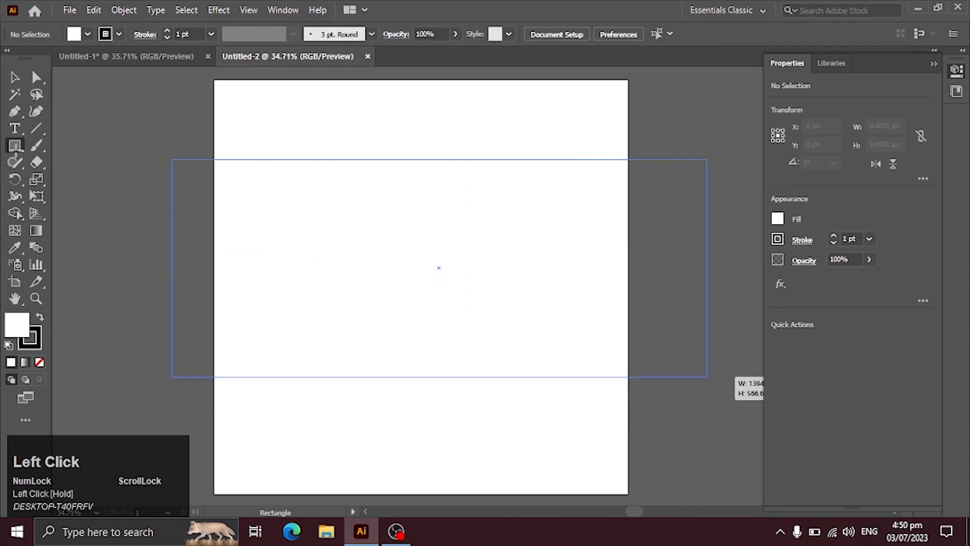
Remove the rectangle's stroke and resize it to span the artboard's full 1080 px width
{"action": "key", "text": "v"}
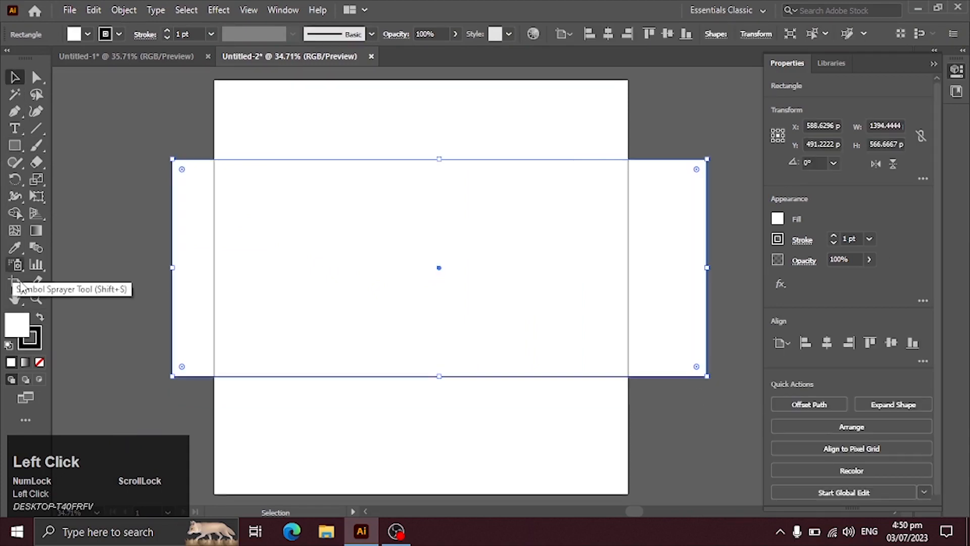
{"action": "left_click", "coordinate": [31, 339]}
{"action": "left_click", "coordinate": [39, 361]}
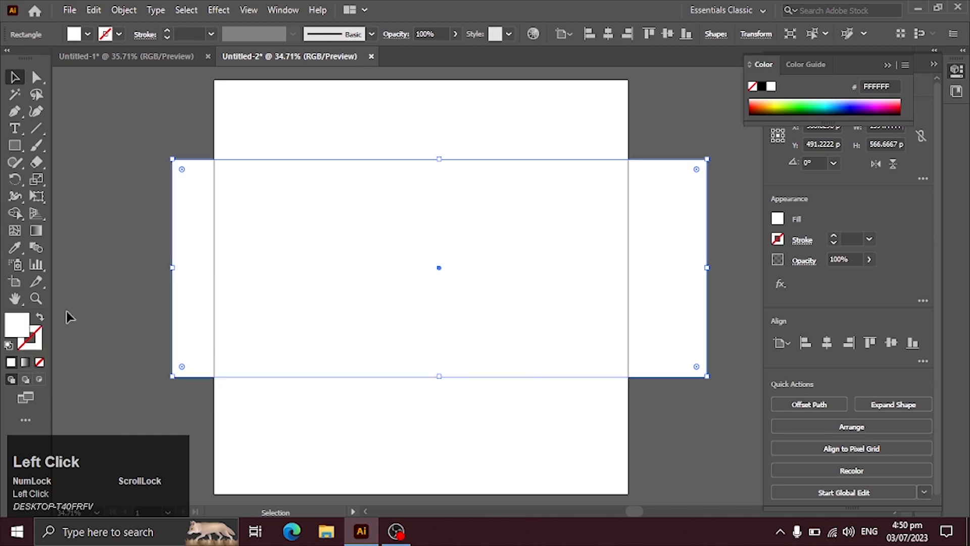
{"action": "left_click_drag", "start_coordinate": [172, 271], "coordinate": [213, 268]}
{"action": "left_click_drag", "start_coordinate": [706, 268], "coordinate": [628, 268]}
Fill the rectangle with the Sky gradient preset and deselect it
{"action": "left_click", "coordinate": [25, 362]}
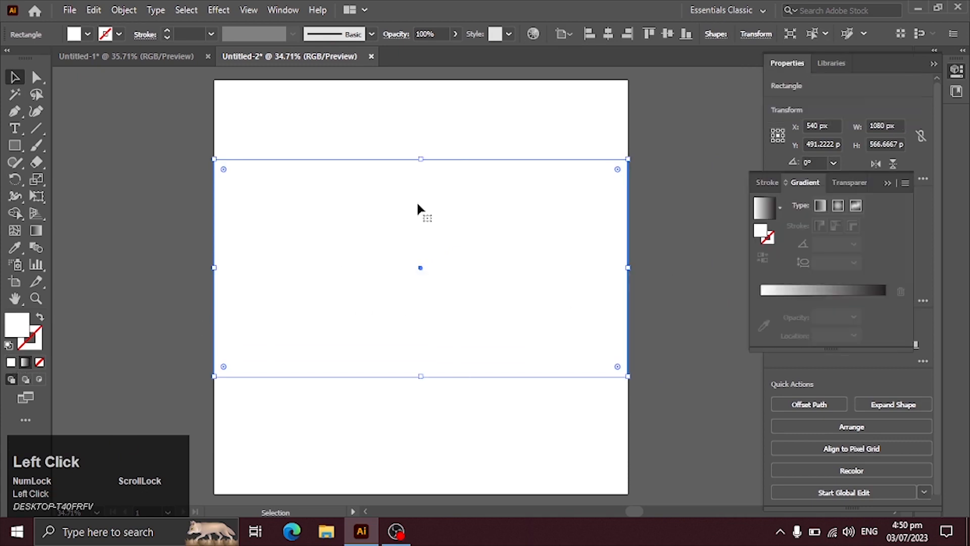
{"action": "left_click", "coordinate": [780, 207]}
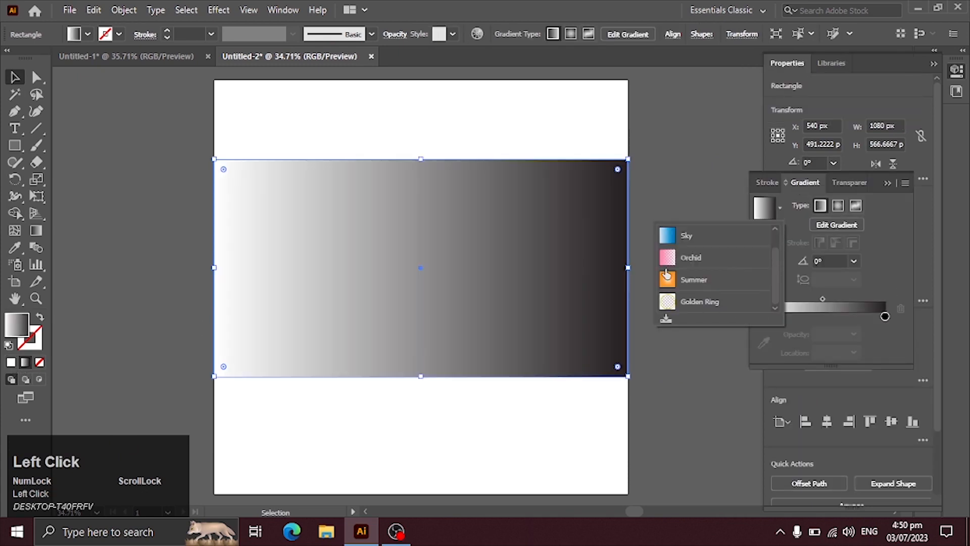
{"action": "left_click", "coordinate": [677, 236]}
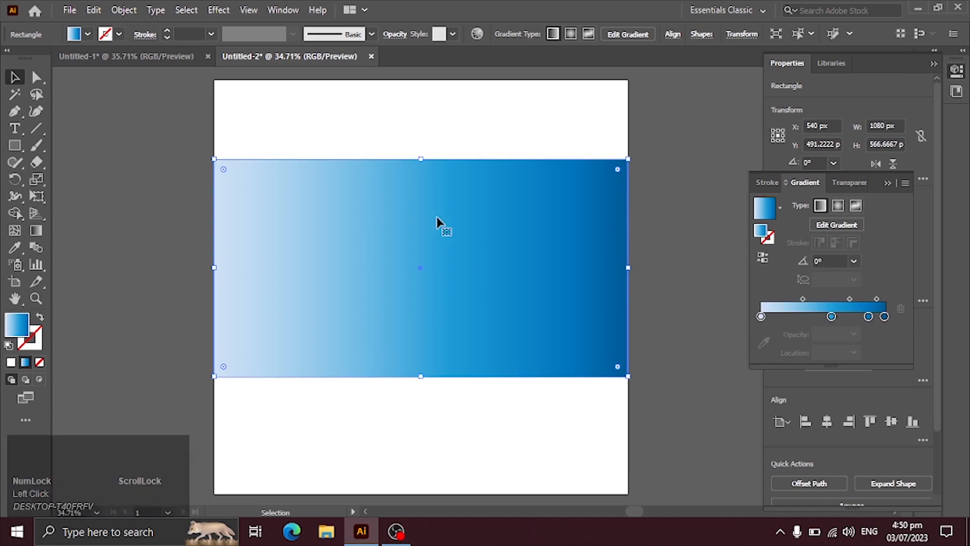
{"action": "left_click", "coordinate": [64, 123]}
Place the linked image "man working on laptop" from the Desktop's vid folder and position it outside the artboard, on its left side
{"action": "left_click", "coordinate": [66, 12]}
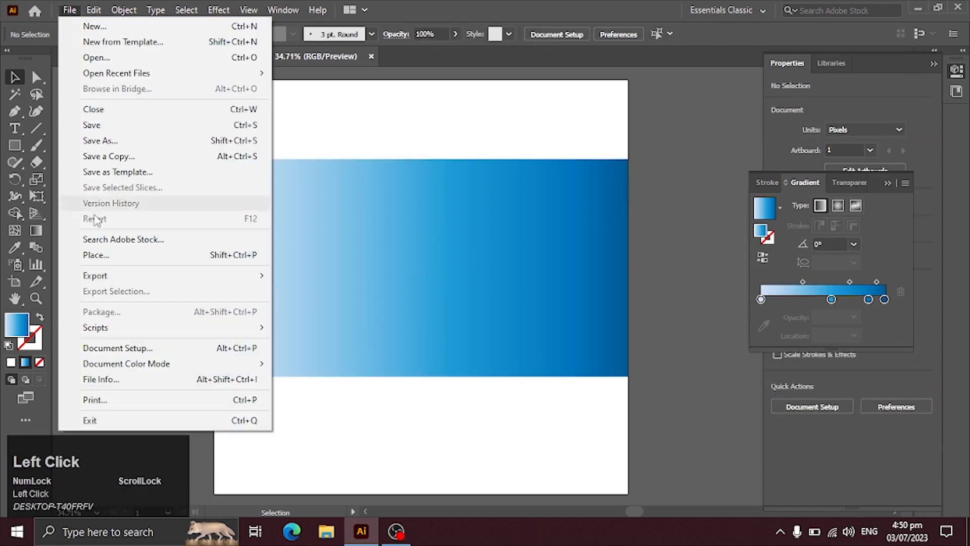
{"action": "left_click", "coordinate": [106, 256]}
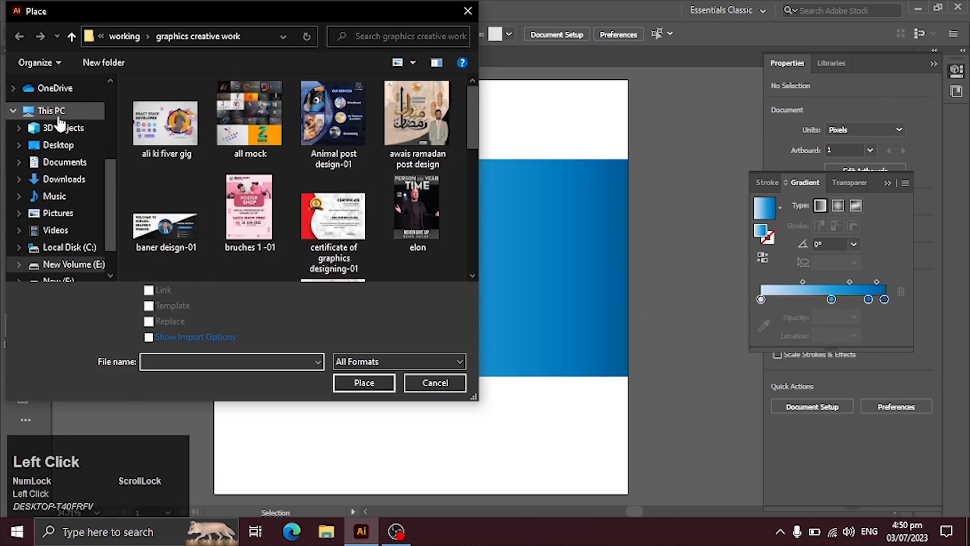
{"action": "left_click", "coordinate": [50, 110]}
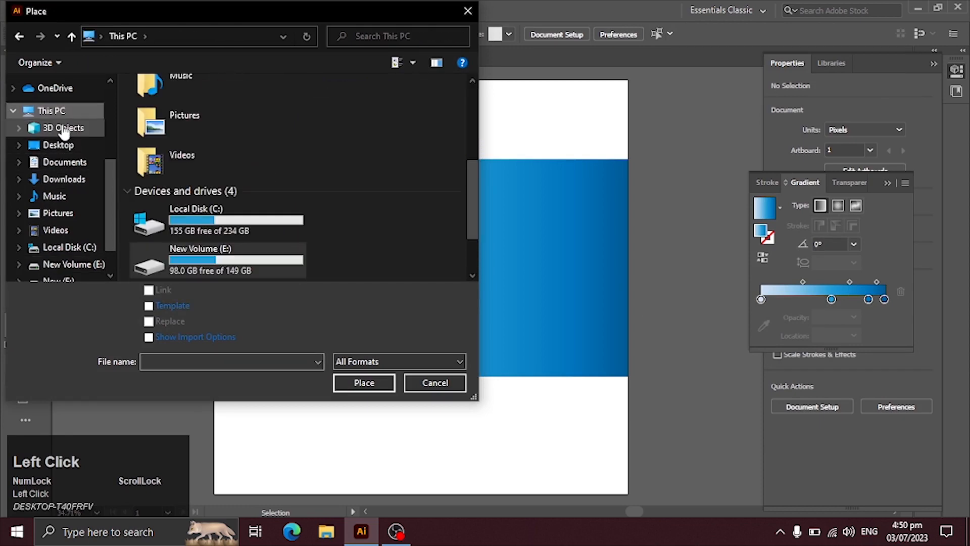
{"action": "left_click", "coordinate": [80, 143]}
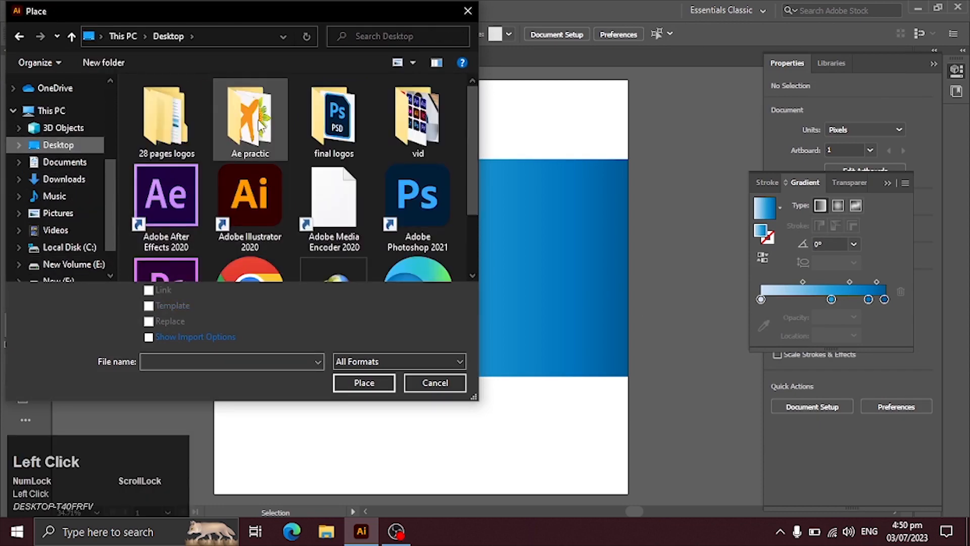
{"action": "double_click", "coordinate": [407, 140]}
{"action": "left_click", "coordinate": [233, 128]}
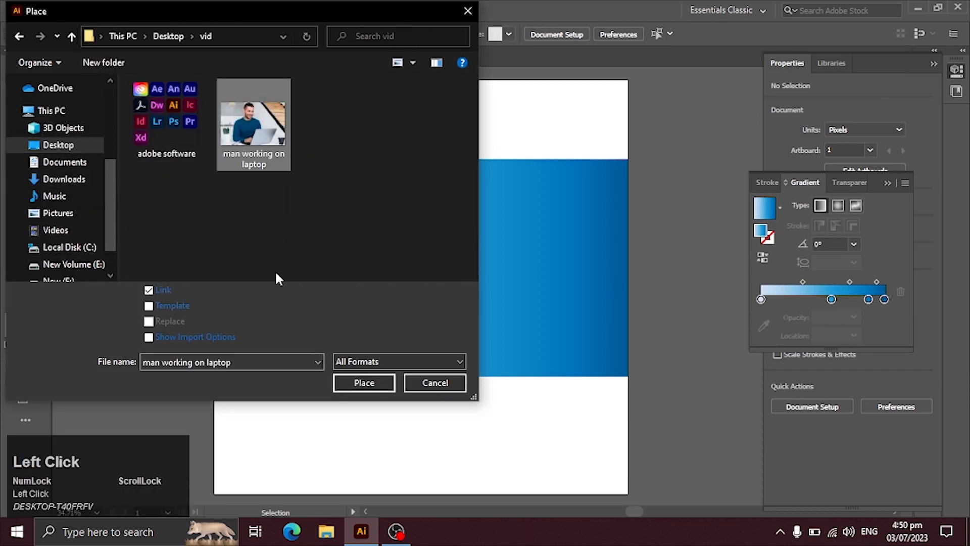
{"action": "left_click", "coordinate": [363, 382]}
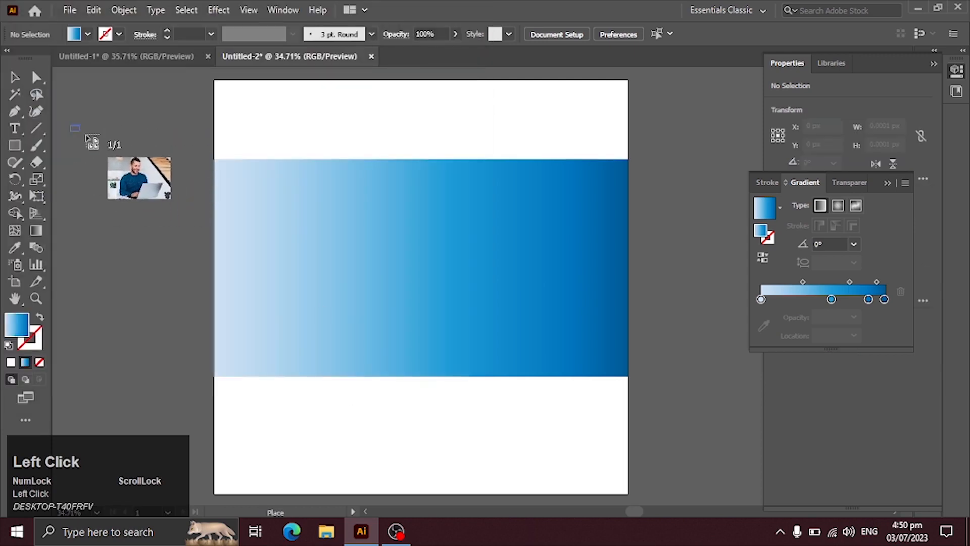
{"action": "left_click_drag", "start_coordinate": [236, 451], "coordinate": [447, 390]}
{"action": "left_click_drag", "start_coordinate": [190, 225], "coordinate": [145, 228]}
{"action": "key", "text": "space"}
{"action": "left_click_drag", "start_coordinate": [251, 246], "coordinate": [385, 217]}
Change the artboard rectangle's fill to the white-to-black linear gradient preset
{"action": "left_click", "coordinate": [450, 222]}
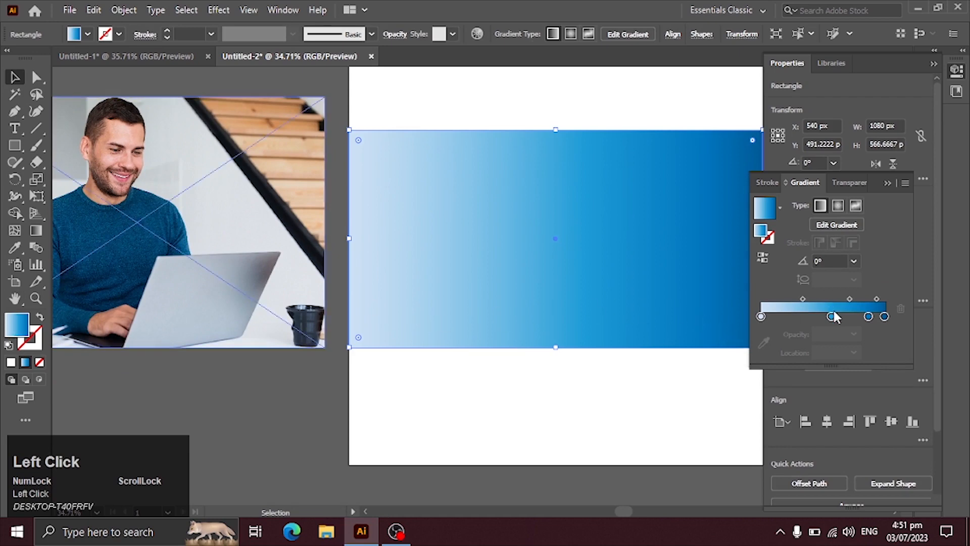
{"action": "left_click", "coordinate": [780, 206]}
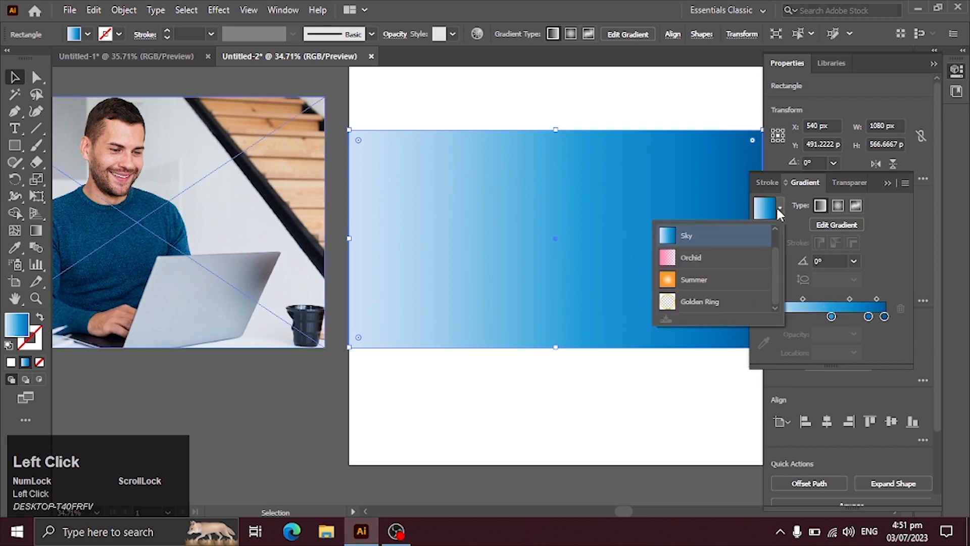
{"action": "scroll", "coordinate": [775, 267], "scroll_direction": "up", "scroll_amount": 1}
{"action": "left_click", "coordinate": [716, 237]}
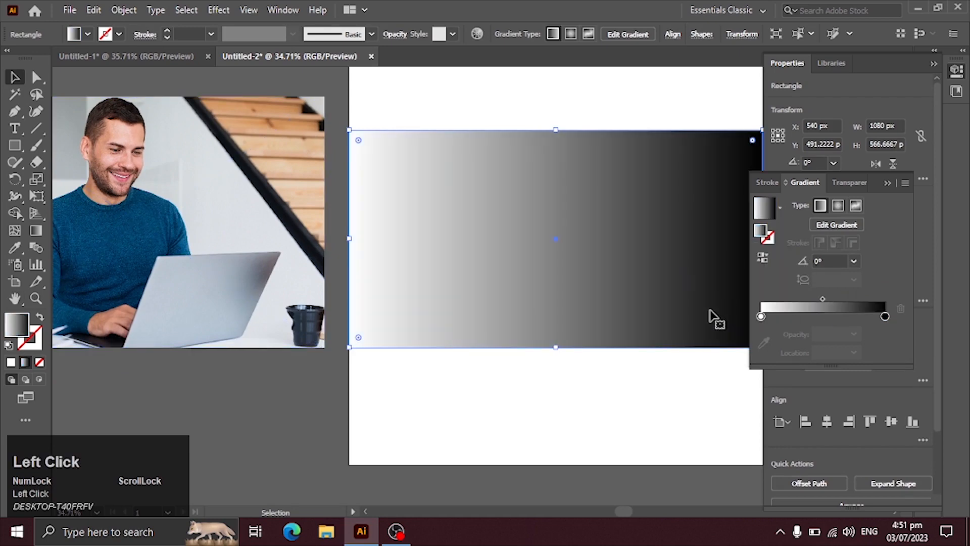
Recolour the gradient's white starting stop with the blue sampled from the man's sweater in the photo
{"action": "left_click", "coordinate": [884, 316]}
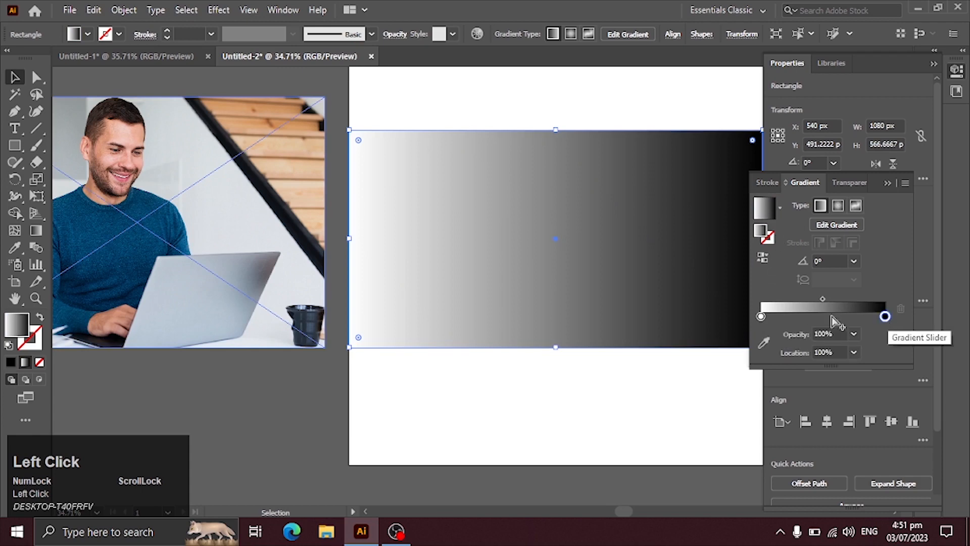
{"action": "left_click_drag", "start_coordinate": [761, 316], "coordinate": [765, 316]}
{"action": "double_click", "coordinate": [767, 317]}
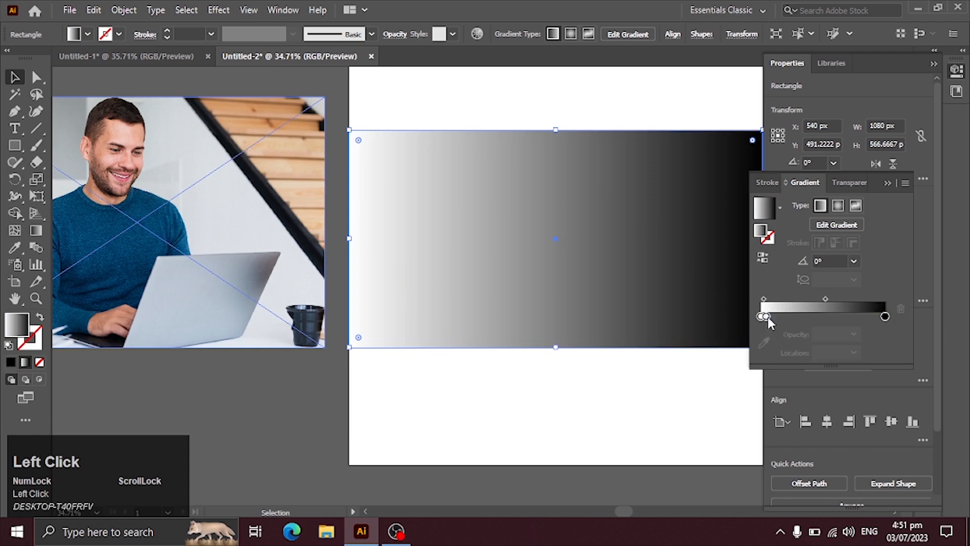
{"action": "left_click", "coordinate": [761, 316]}
{"action": "left_click", "coordinate": [765, 343]}
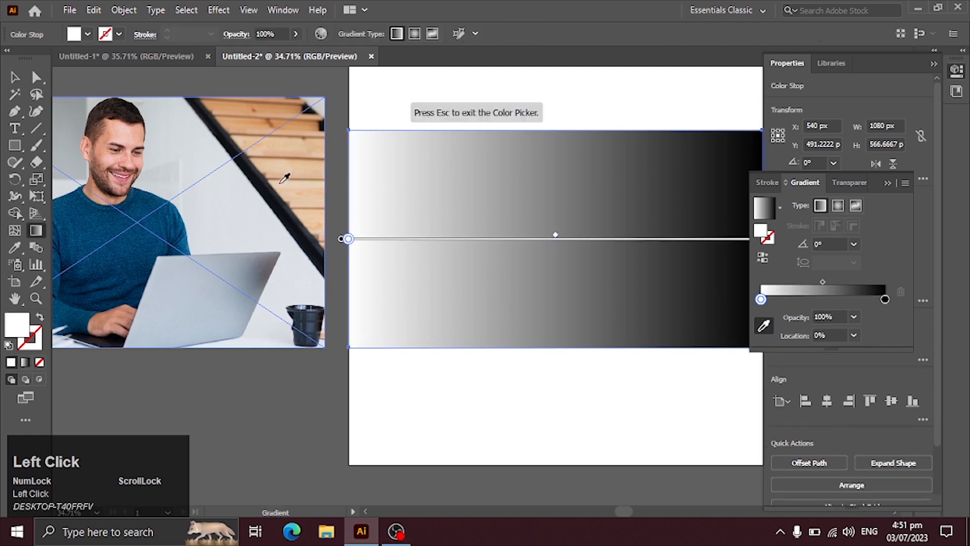
{"action": "left_click", "coordinate": [89, 227]}
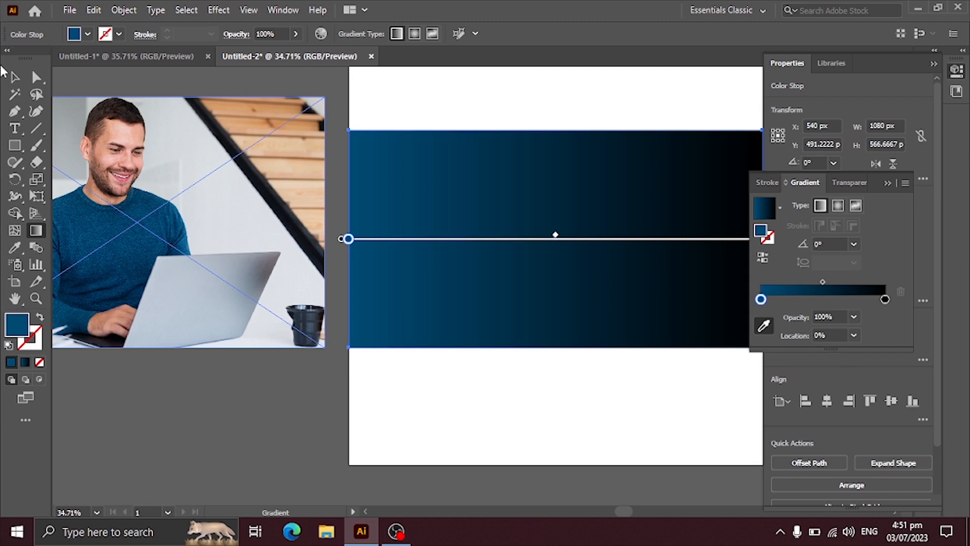
{"action": "left_click", "coordinate": [14, 77]}
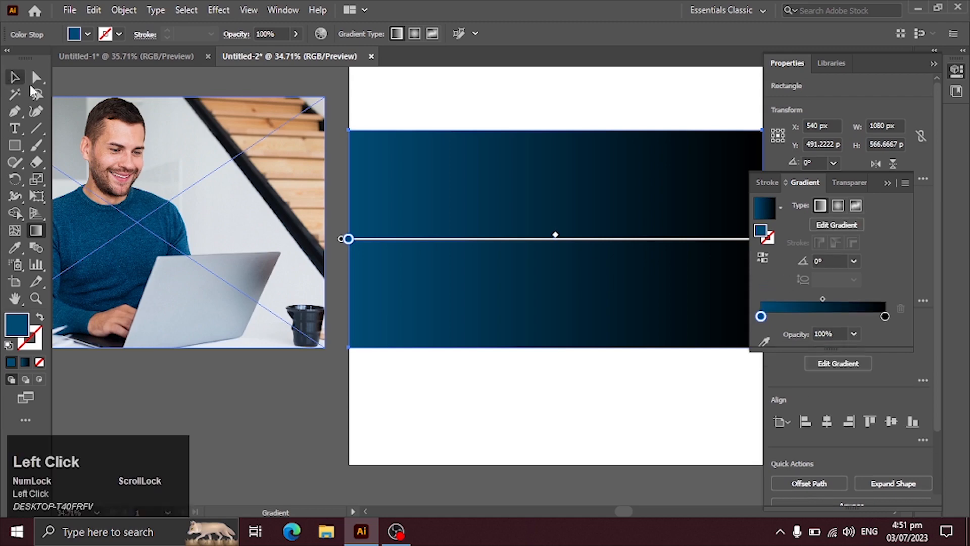
Set the gradient's starting stop to a lighter blue, R 77, G 70, B 255 (4D46FF)
{"action": "double_click", "coordinate": [760, 317]}
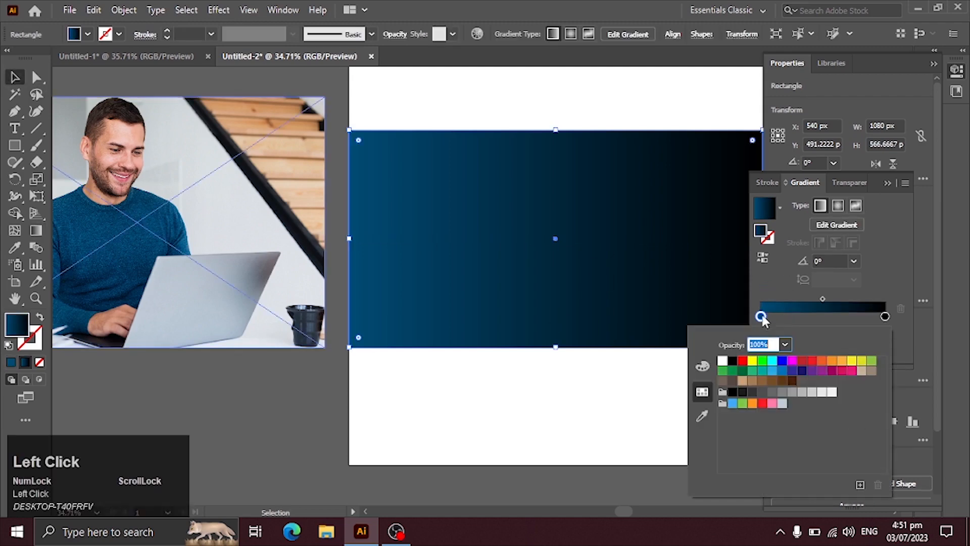
{"action": "left_click", "coordinate": [781, 362]}
{"action": "left_click", "coordinate": [802, 371]}
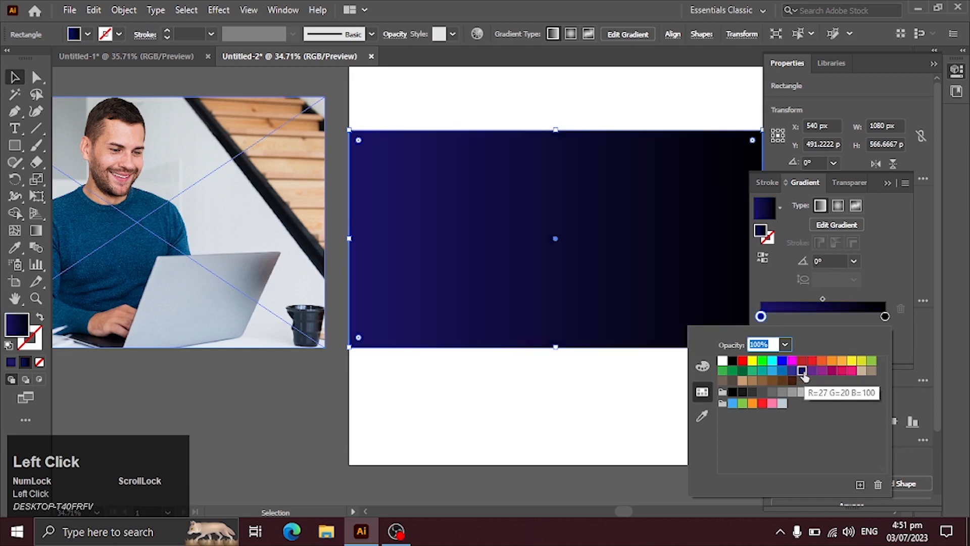
{"action": "left_click", "coordinate": [782, 360]}
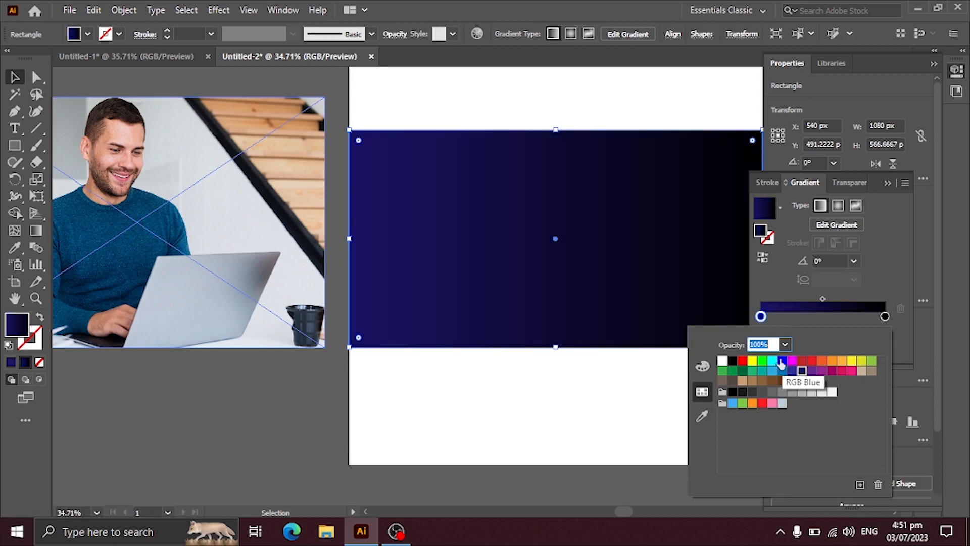
{"action": "left_click", "coordinate": [702, 366]}
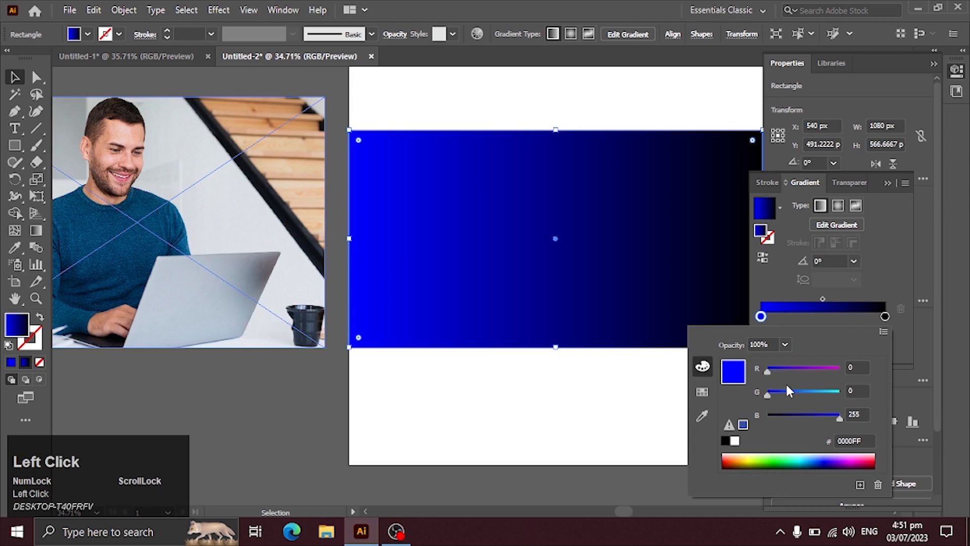
{"action": "left_click_drag", "start_coordinate": [783, 397], "coordinate": [788, 371]}
{"action": "left_click_drag", "start_coordinate": [781, 393], "coordinate": [791, 397]}
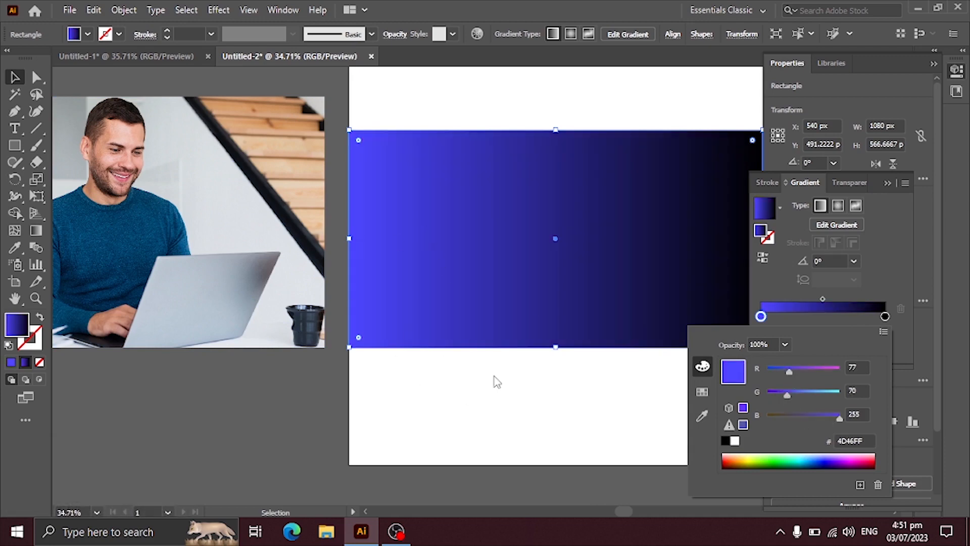
Set the gradient's black end stop to dark blue 00007F and close the colour and gradient settings
{"action": "left_click", "coordinate": [885, 318]}
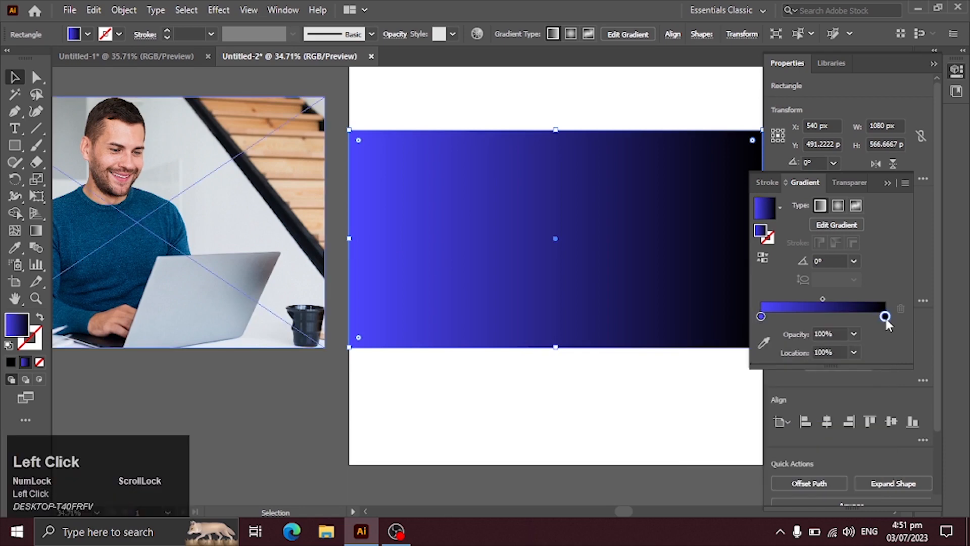
{"action": "double_click", "coordinate": [885, 317]}
{"action": "left_click_drag", "start_coordinate": [769, 414], "coordinate": [805, 417]}
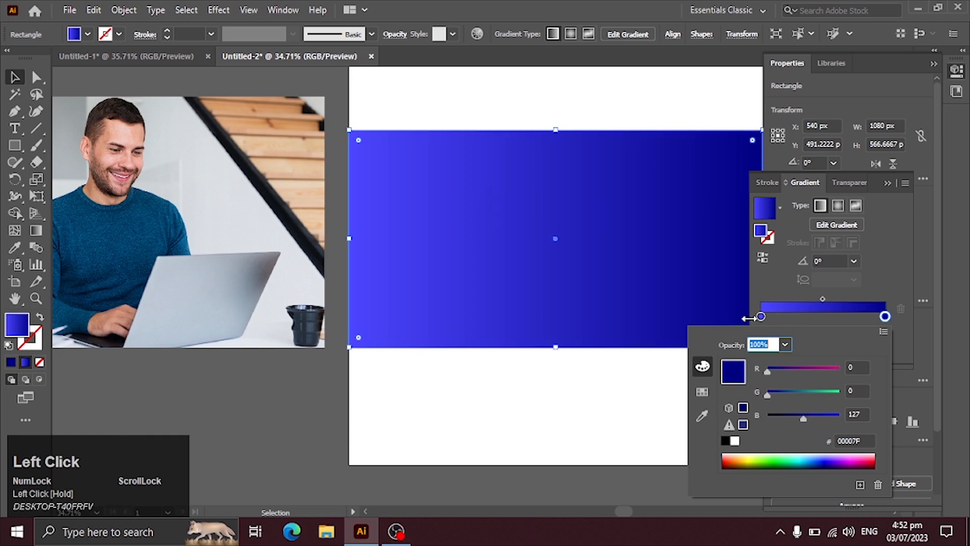
{"action": "left_click", "coordinate": [631, 389]}
{"action": "left_click", "coordinate": [885, 183]}
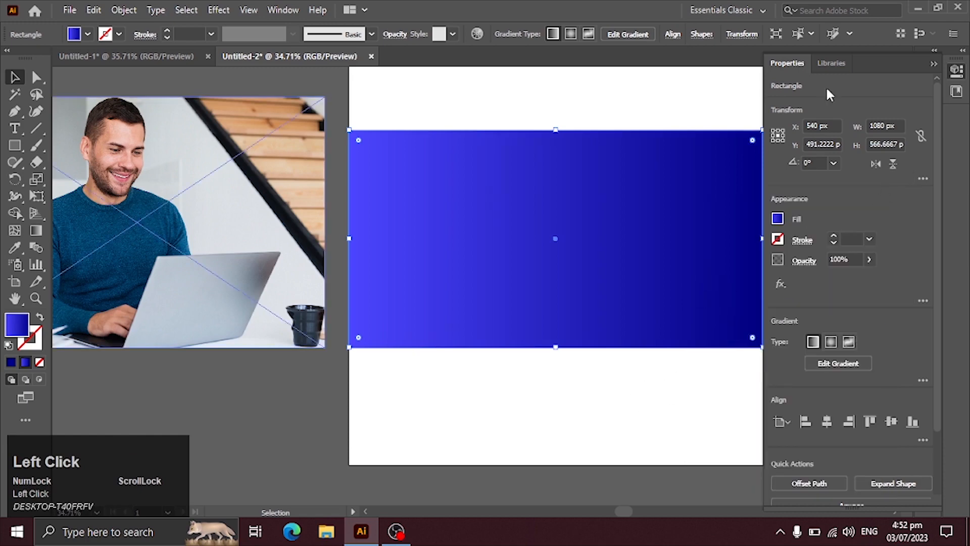
{"action": "left_click", "coordinate": [933, 65]}
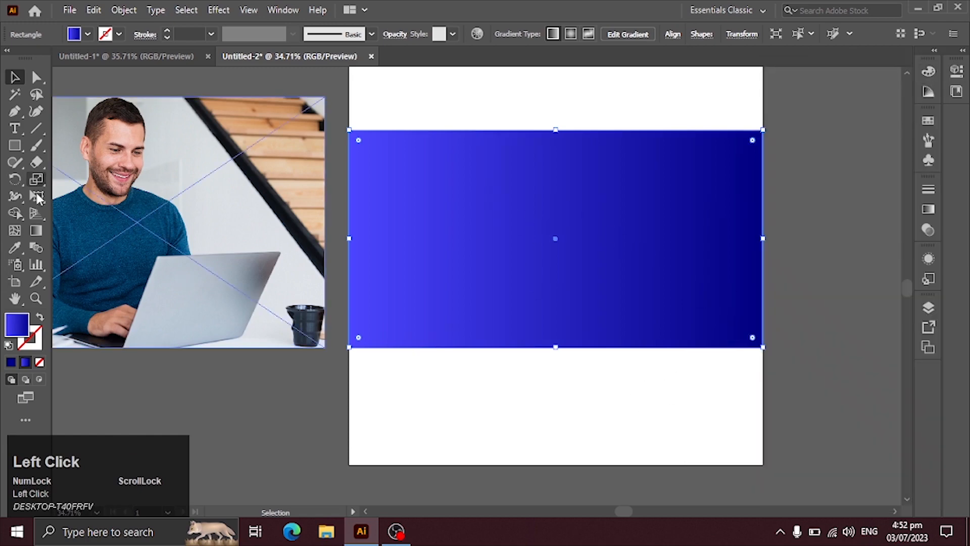
Redirect the rectangle's gradient vertically with the Gradient tool, light blue at the upper edge and dark blue at the lower, and deselect it
{"action": "left_click", "coordinate": [36, 230]}
{"action": "left_click_drag", "start_coordinate": [554, 128], "coordinate": [549, 350]}
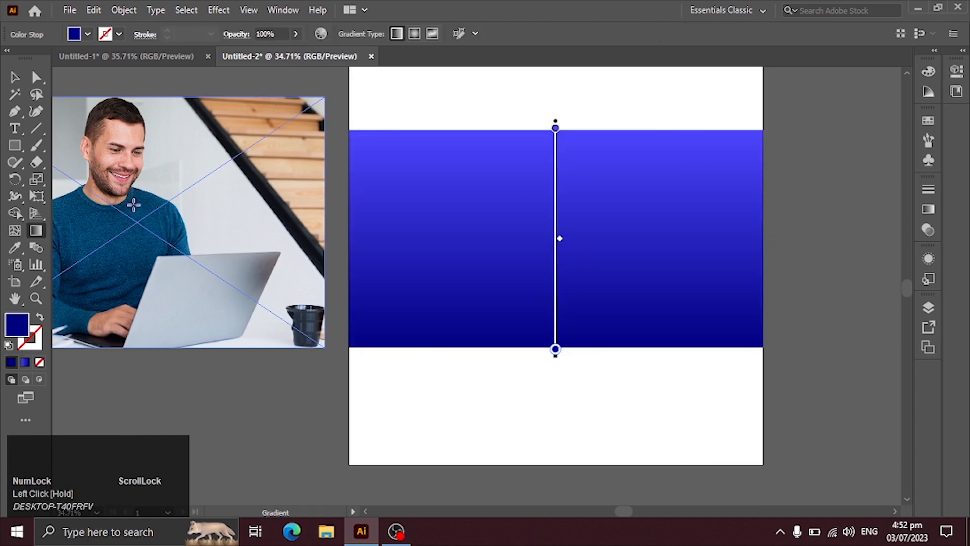
{"action": "left_click", "coordinate": [13, 79]}
{"action": "left_click", "coordinate": [606, 510]}
{"action": "left_click_drag", "start_coordinate": [712, 396], "coordinate": [323, 376]}
{"action": "left_click", "coordinate": [537, 358]}
{"action": "left_click_drag", "start_coordinate": [537, 360], "coordinate": [463, 411]}
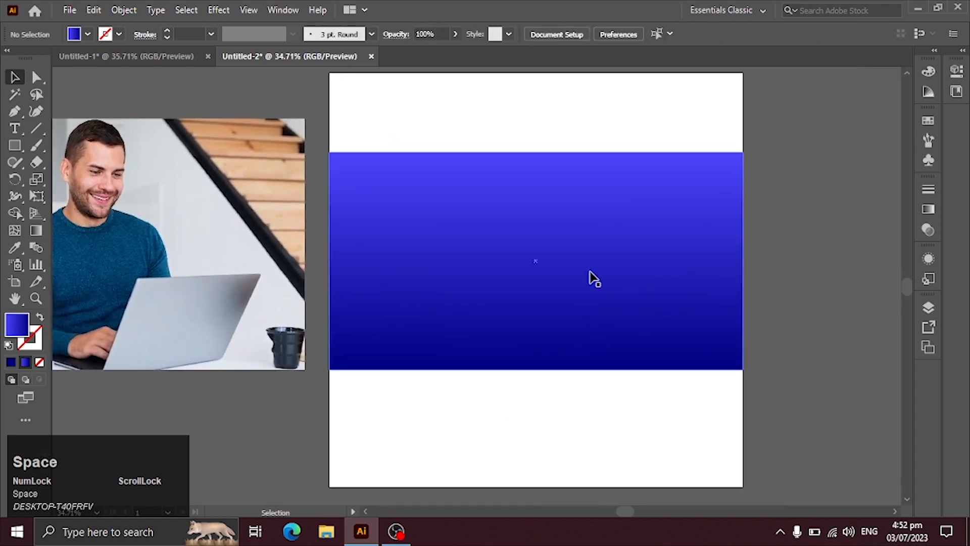
Draw a tall rectangle over the right part of the blue band and extend its left side to the artboard's centre
{"action": "left_click", "coordinate": [15, 145]}
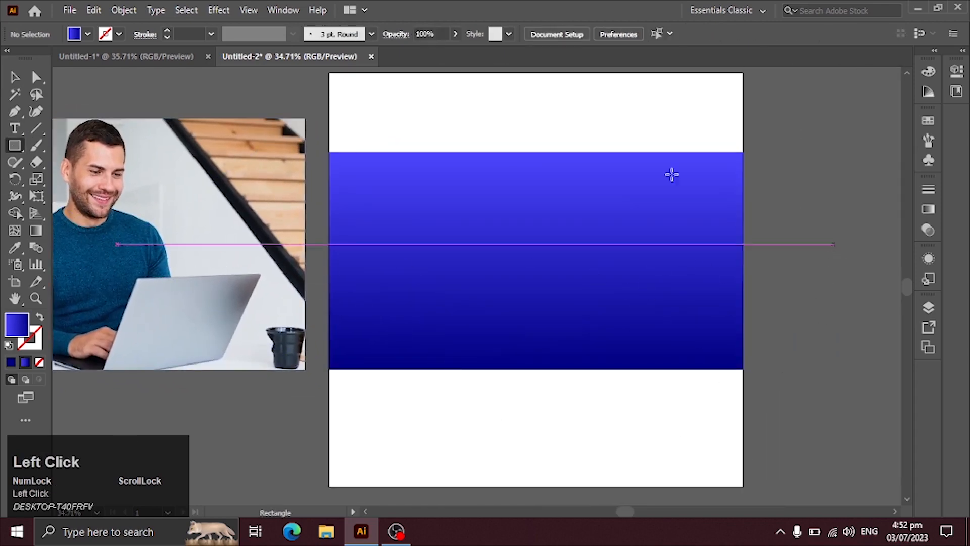
{"action": "mouse_move", "coordinate": [608, 85]}
{"action": "left_mouse_down"}
{"action": "mouse_move", "coordinate": [643, 396]}
{"action": "mouse_move", "coordinate": [689, 471]}
{"action": "mouse_move", "coordinate": [712, 450]}
{"action": "mouse_move", "coordinate": [710, 461]}
{"action": "mouse_move", "coordinate": [707, 432]}
{"action": "mouse_move", "coordinate": [716, 429]}
{"action": "left_mouse_up"}
{"action": "left_click_drag", "start_coordinate": [608, 257], "coordinate": [583, 257]}
{"action": "key", "text": "ctrl+z"}
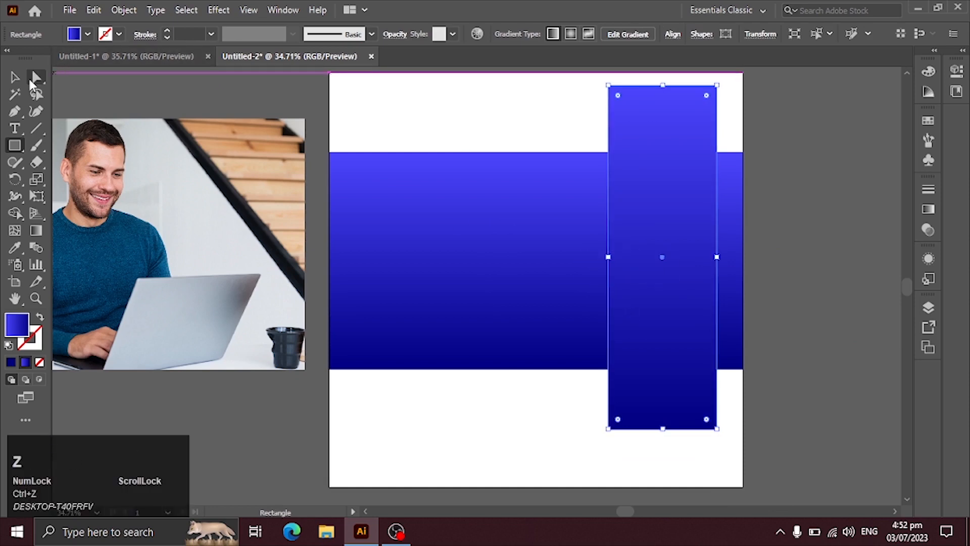
{"action": "left_click", "coordinate": [15, 77]}
{"action": "left_click_drag", "start_coordinate": [608, 258], "coordinate": [536, 258]}
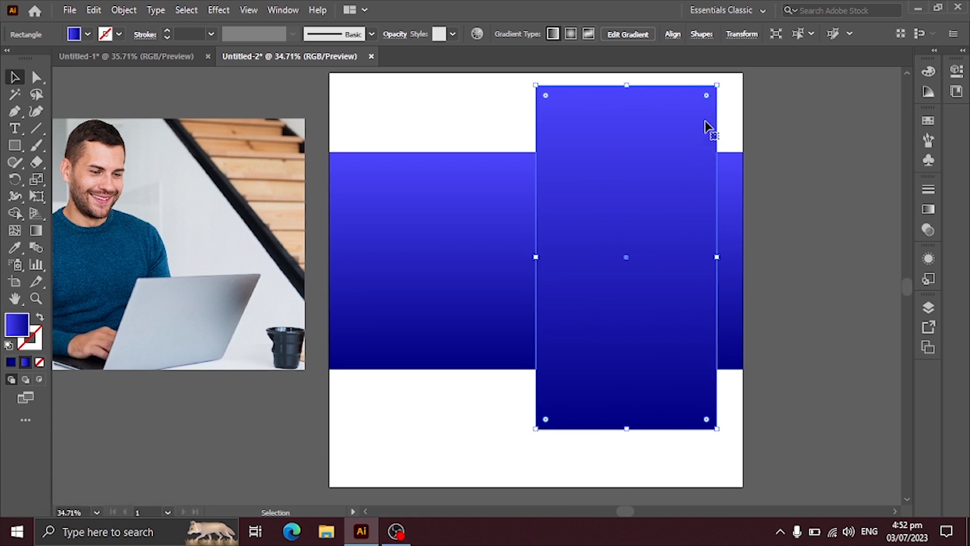
Round the tall rectangle's corners to the maximum to form a vertical capsule, and leave the capsule selected
{"action": "left_click_drag", "start_coordinate": [706, 96], "coordinate": [620, 427]}
{"action": "left_click", "coordinate": [814, 316]}
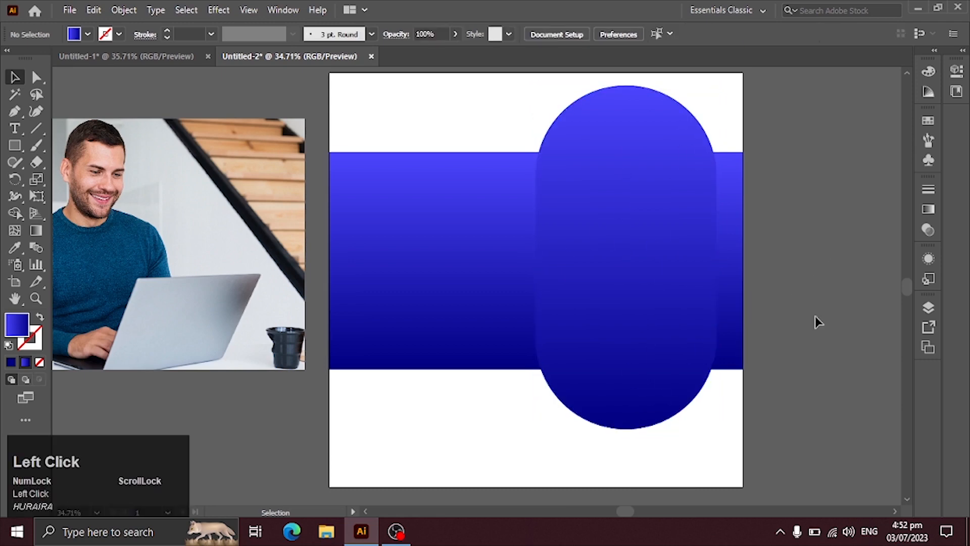
{"action": "left_click", "coordinate": [677, 275]}
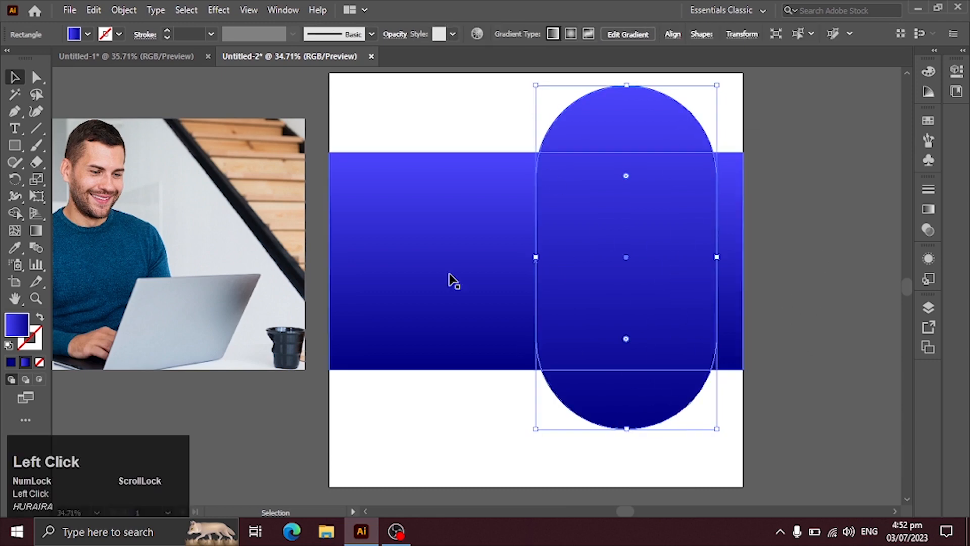
{"action": "left_click", "coordinate": [859, 193]}
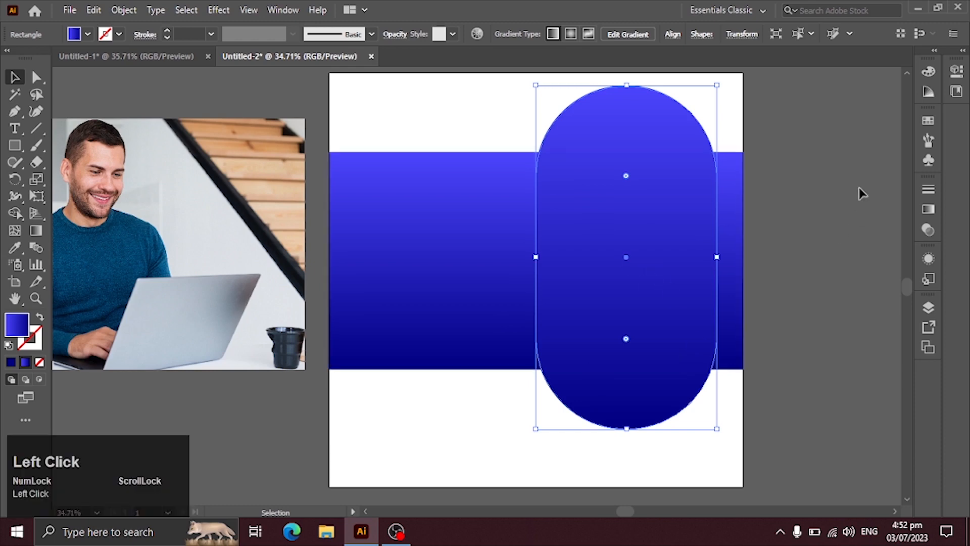
{"action": "left_click", "coordinate": [626, 170]}
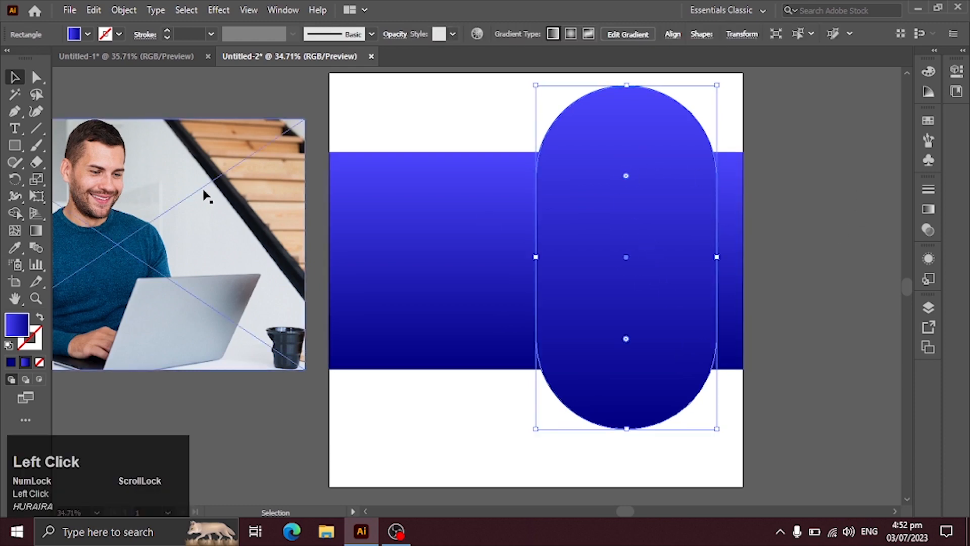
{"action": "left_click", "coordinate": [212, 237]}
{"action": "left_click", "coordinate": [393, 105]}
Add a slightly larger copy of the capsule around it with Offset Path
{"action": "left_click", "coordinate": [618, 172]}
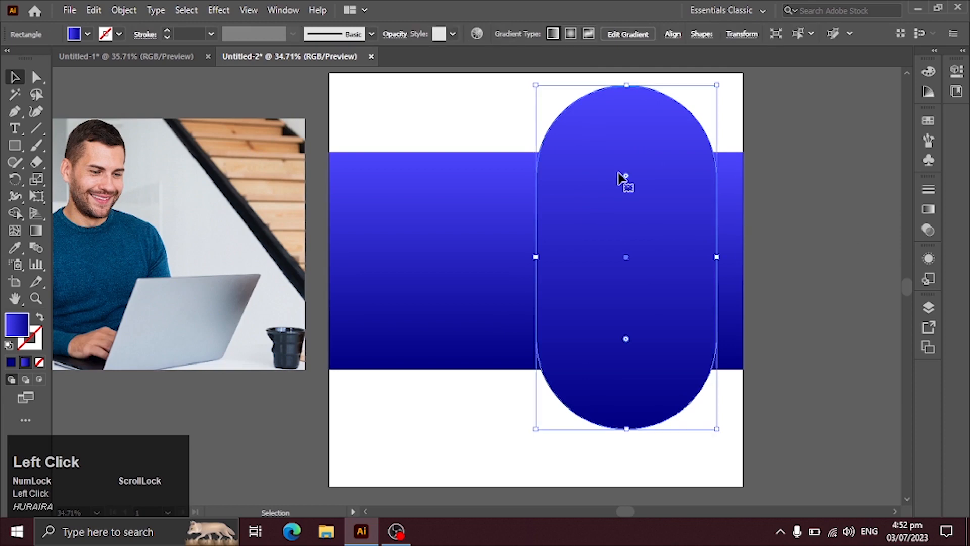
{"action": "left_click", "coordinate": [123, 10]}
{"action": "mouse_move", "coordinate": [234, 344]}
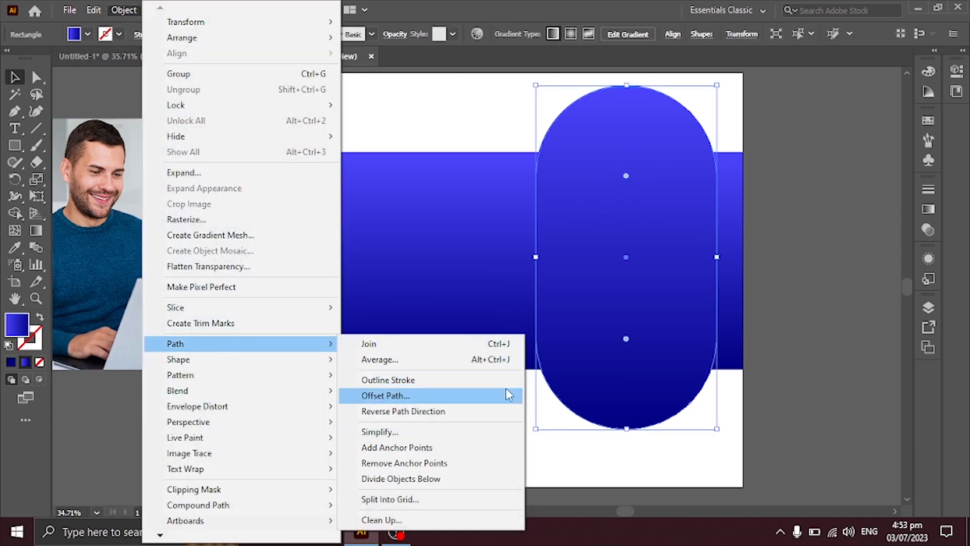
{"action": "left_click", "coordinate": [507, 392]}
{"action": "left_click", "coordinate": [190, 187]}
Reverse the outer capsule's gradient so it runs from dark blue at the upper end to light blue, and deselect it
{"action": "left_click", "coordinate": [41, 232]}
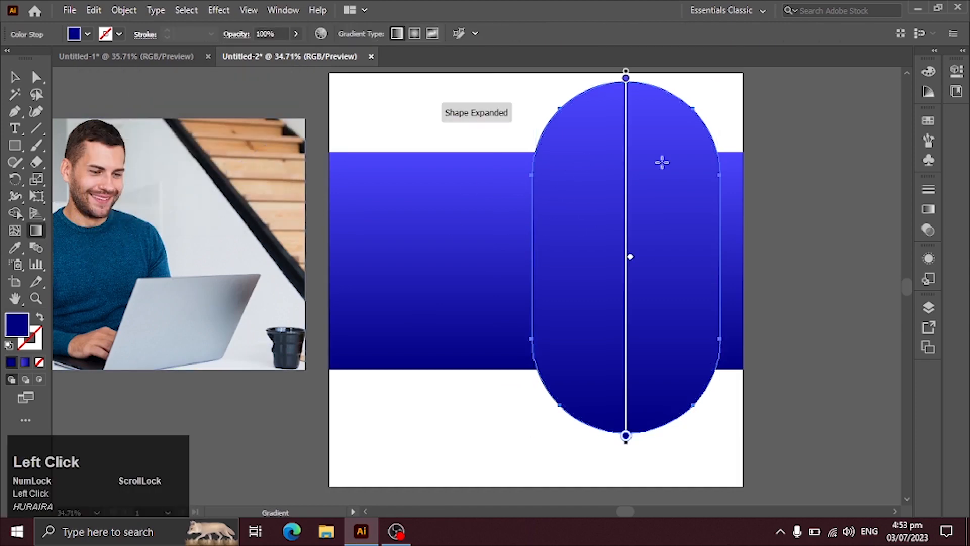
{"action": "left_click", "coordinate": [928, 209]}
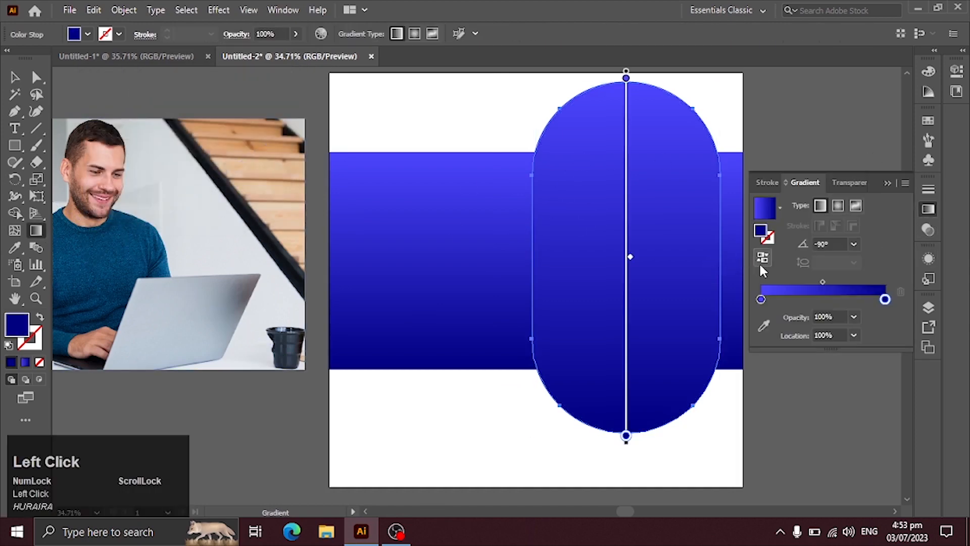
{"action": "left_click", "coordinate": [761, 262]}
{"action": "left_click", "coordinate": [15, 77]}
{"action": "left_click", "coordinate": [214, 104]}
Move the photo of the man with the laptop over the artboard and capsule, and bring it to the front
{"action": "left_click", "coordinate": [172, 205]}
{"action": "left_click_drag", "start_coordinate": [150, 213], "coordinate": [617, 280]}
{"action": "left_click", "coordinate": [522, 430]}
{"action": "left_click", "coordinate": [507, 349]}
{"action": "right_click", "coordinate": [505, 345]}
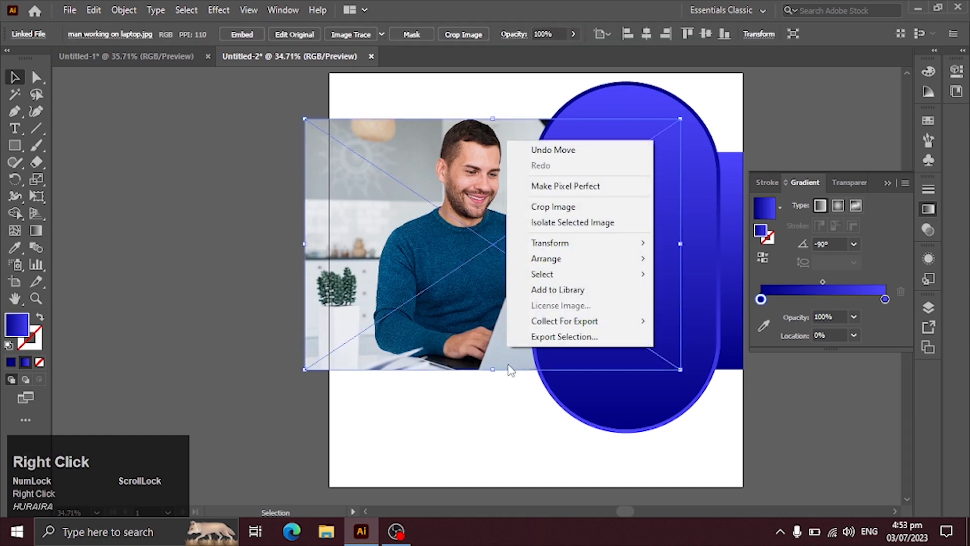
{"action": "mouse_move", "coordinate": [585, 257]}
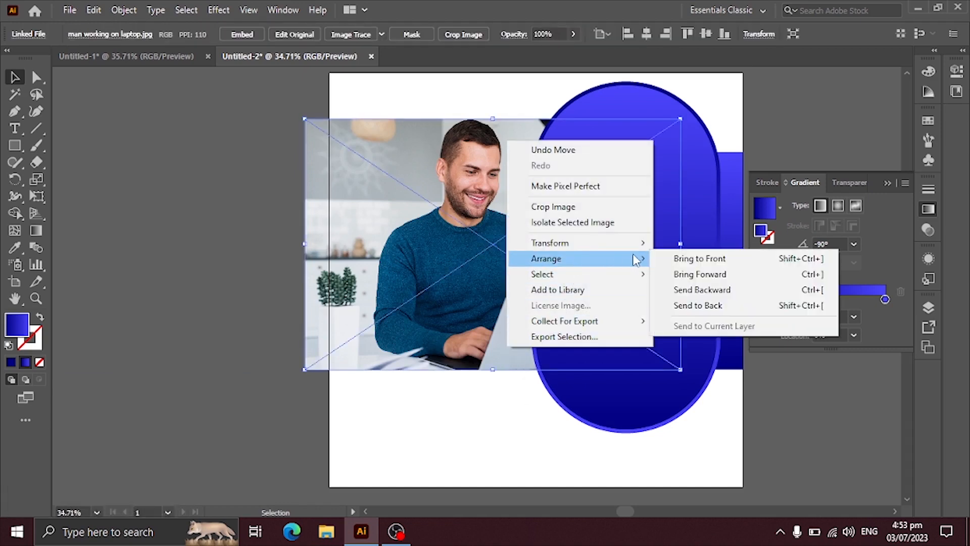
{"action": "left_click", "coordinate": [688, 264]}
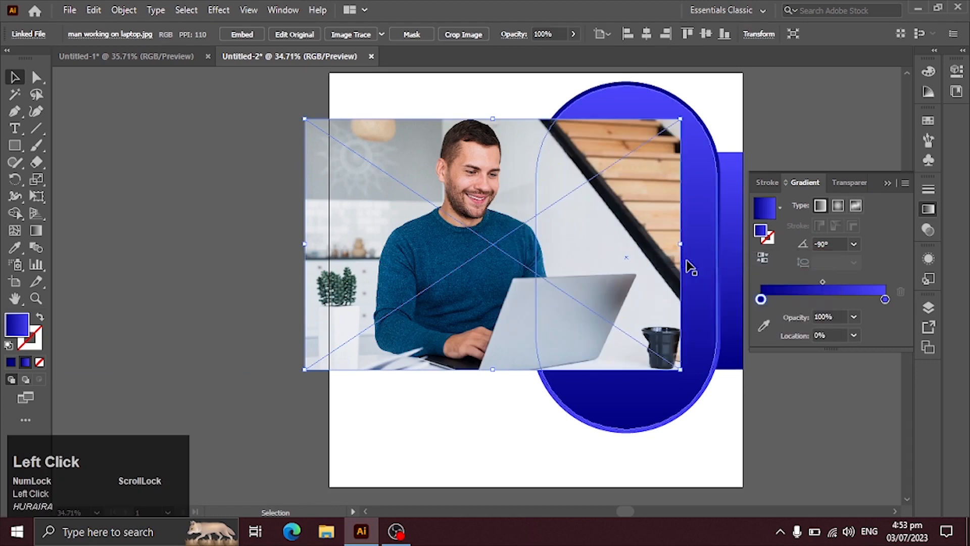
Bring the inner capsule to the front, above the photo
{"action": "left_click", "coordinate": [672, 444]}
{"action": "right_click", "coordinate": [658, 410]}
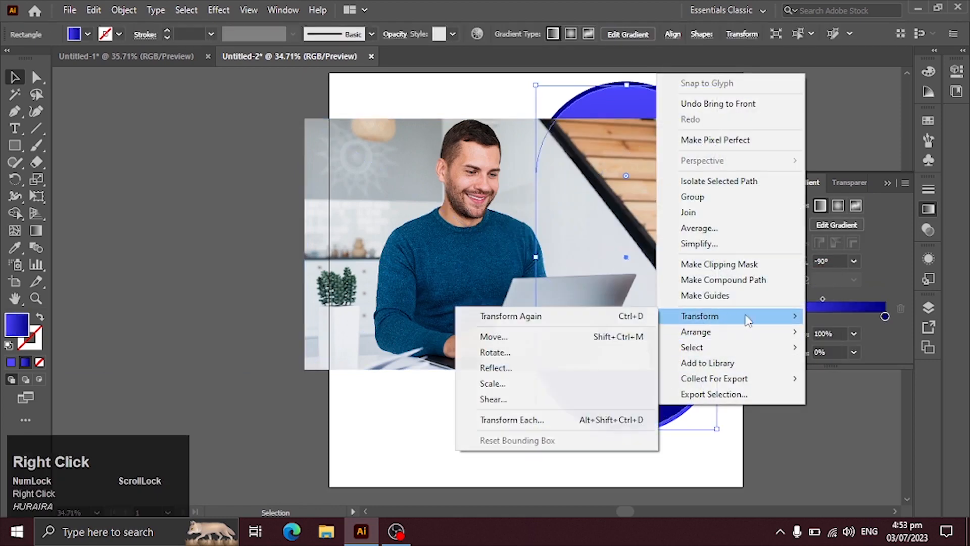
{"action": "mouse_move", "coordinate": [697, 334]}
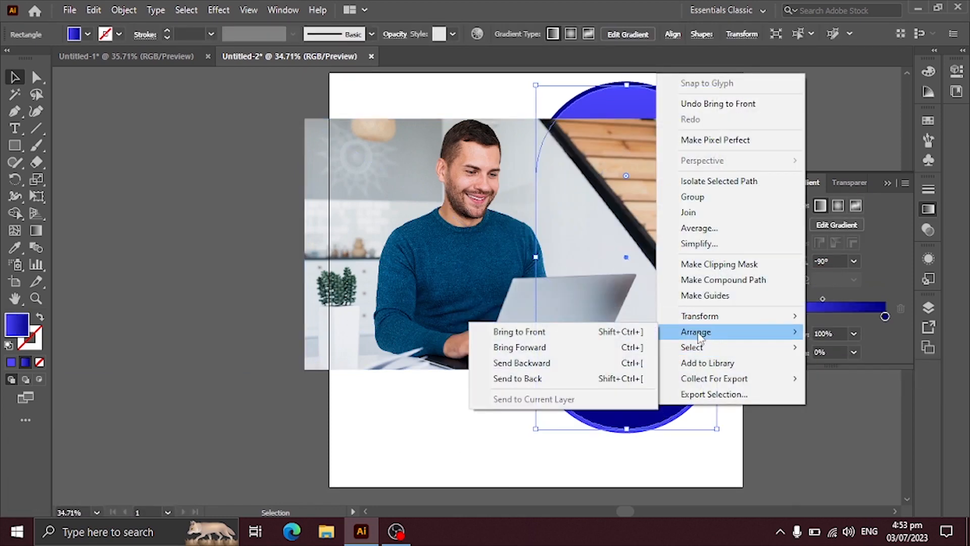
{"action": "left_click", "coordinate": [595, 333]}
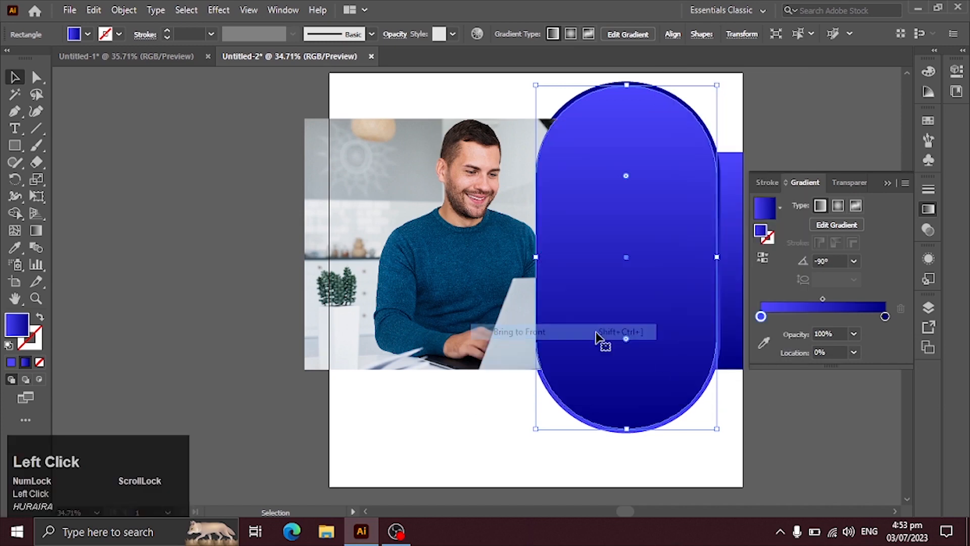
Select the photo together with the inner capsule and make a clipping mask from them
{"action": "left_click", "coordinate": [438, 354], "text": "shift"}
{"action": "right_click", "coordinate": [446, 340]}
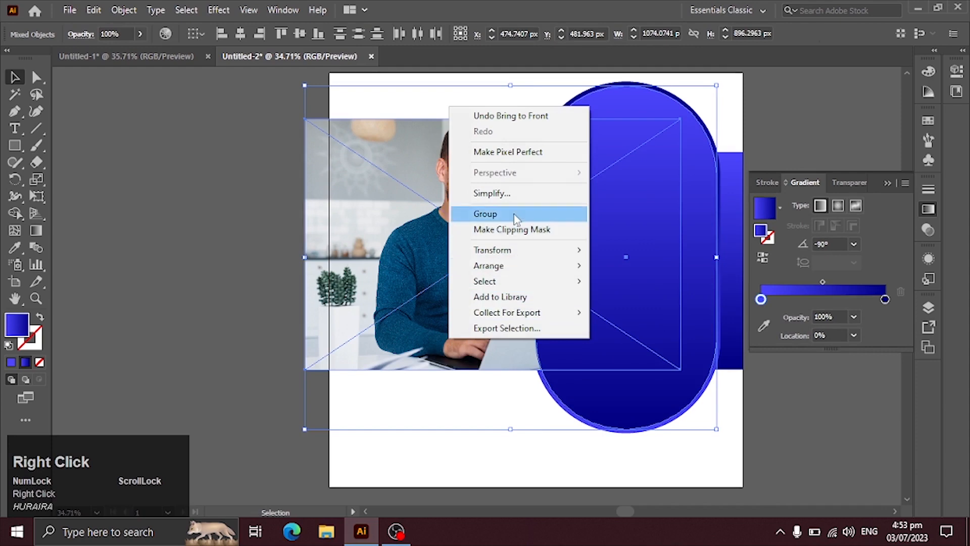
{"action": "left_click", "coordinate": [511, 228]}
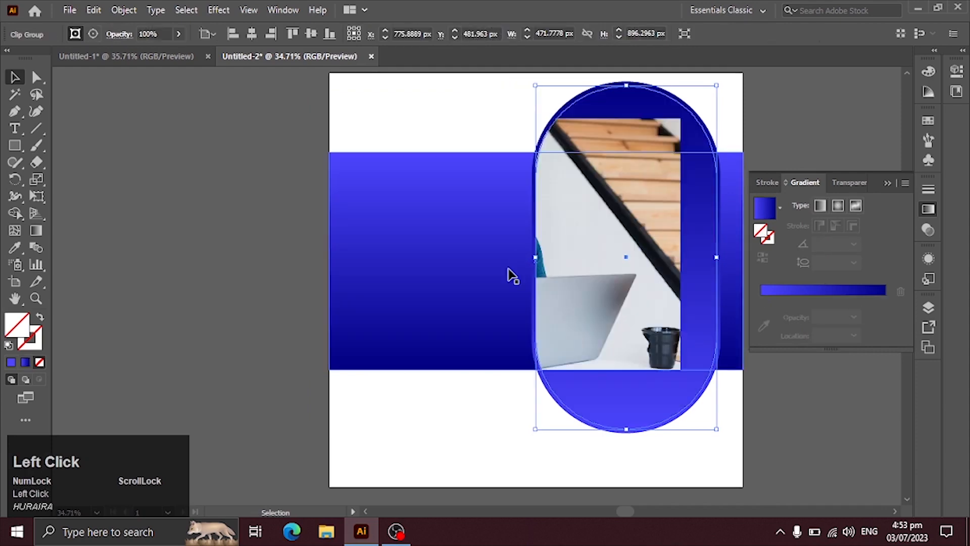
Enlarge and reposition the photo inside the clip group so the man fills the capsule, and leave isolation mode
{"action": "double_click", "coordinate": [611, 287]}
{"action": "key", "text": "space"}
{"action": "left_click_drag", "start_coordinate": [542, 301], "coordinate": [294, 293]}
{"action": "left_click_drag", "start_coordinate": [388, 250], "coordinate": [515, 234]}
{"action": "left_click_drag", "start_coordinate": [424, 229], "coordinate": [378, 425]}
{"action": "left_click_drag", "start_coordinate": [467, 324], "coordinate": [490, 392]}
{"action": "mouse_move", "coordinate": [379, 360]}
{"action": "left_mouse_down"}
{"action": "mouse_move", "coordinate": [394, 348]}
{"action": "mouse_move", "coordinate": [397, 356]}
{"action": "left_mouse_up"}
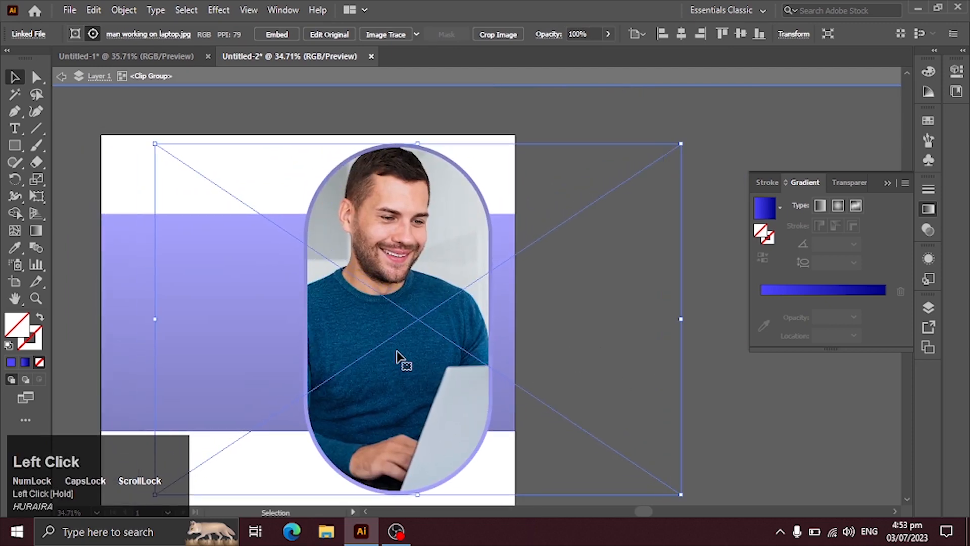
{"action": "left_click", "coordinate": [607, 123]}
Undo the last shift of the photo inside the capsule and leave isolation mode again
{"action": "key", "text": "ctrl+space"}
{"action": "left_click_drag", "start_coordinate": [530, 347], "coordinate": [294, 193]}
{"action": "left_click_drag", "start_coordinate": [388, 305], "coordinate": [505, 309]}
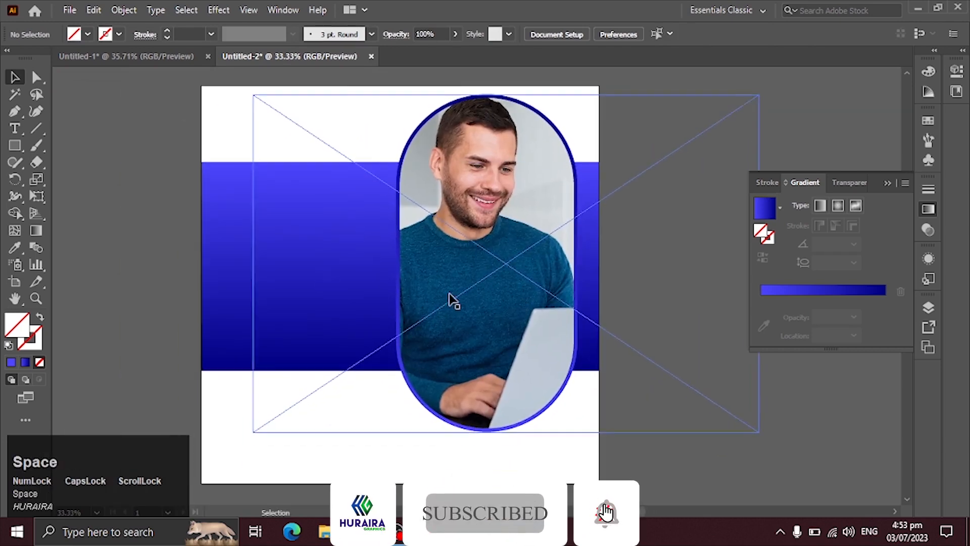
{"action": "left_click", "coordinate": [143, 174]}
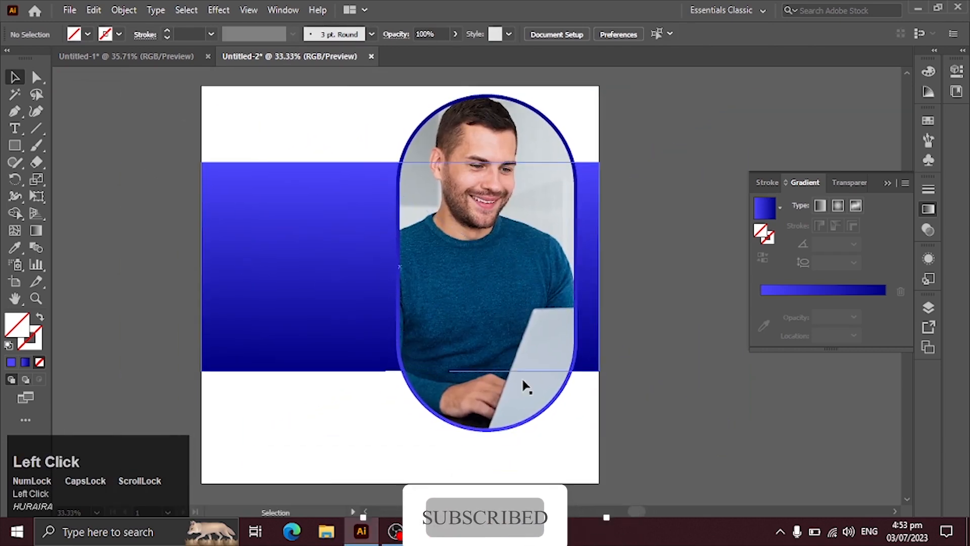
{"action": "left_click", "coordinate": [500, 248]}
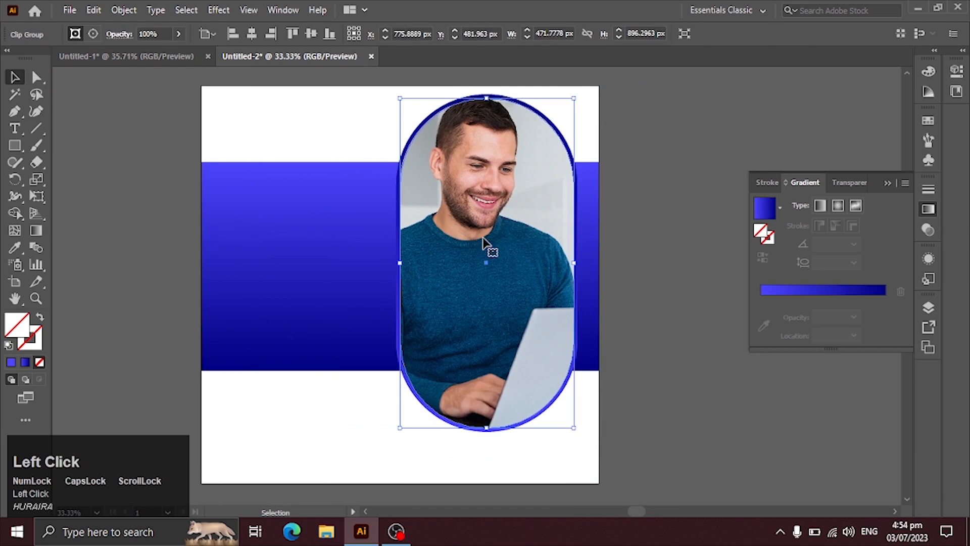
{"action": "left_click", "coordinate": [674, 218]}
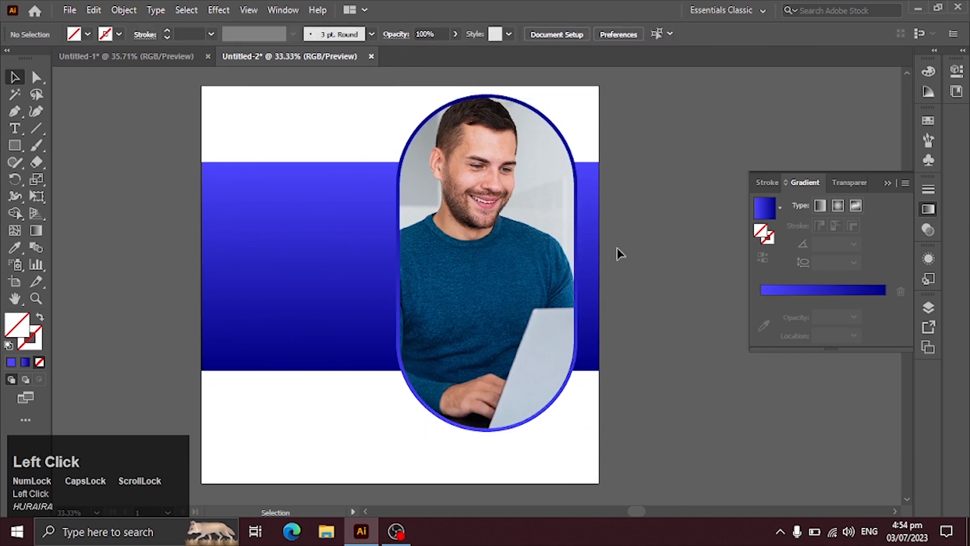
{"action": "key", "text": "ctrl+z"}
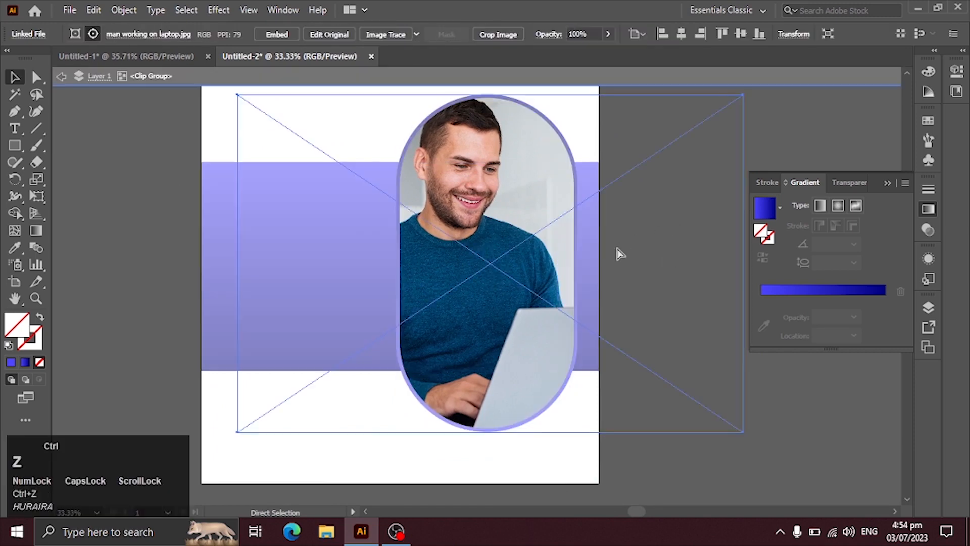
{"action": "double_click", "coordinate": [678, 268]}
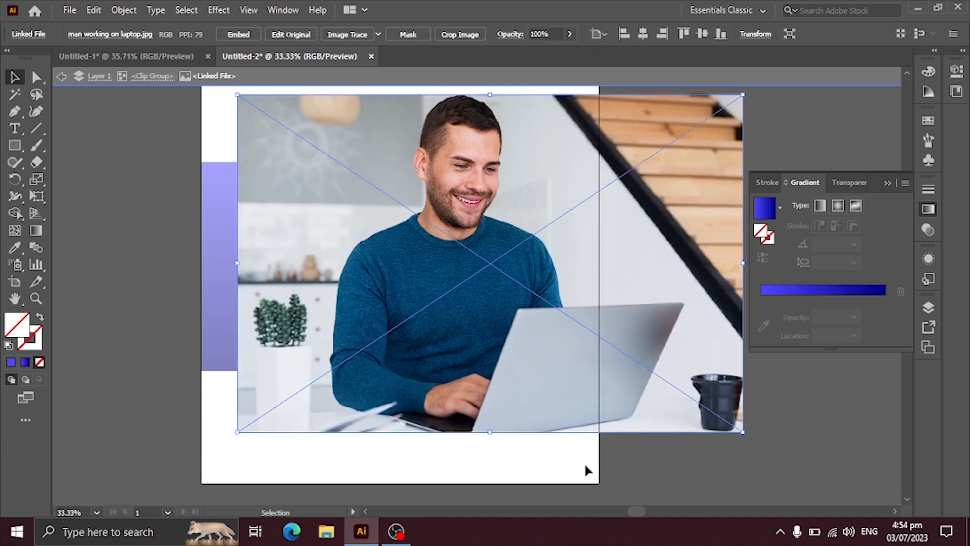
{"action": "double_click", "coordinate": [698, 479]}
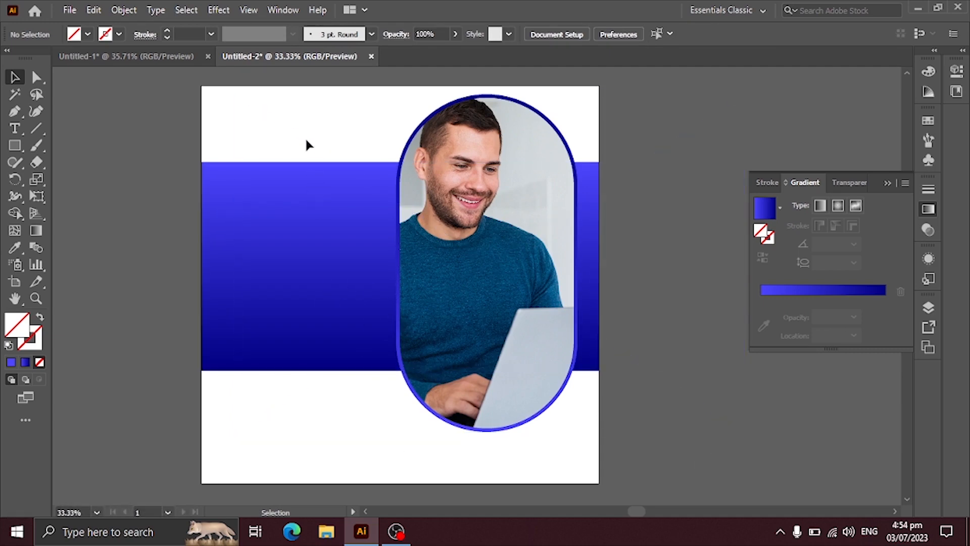
Copy the logo and COMPANY NAME text from Untitled-1 and place them in the artboard's upper-left corner in Untitled-2
{"action": "left_click", "coordinate": [167, 57]}
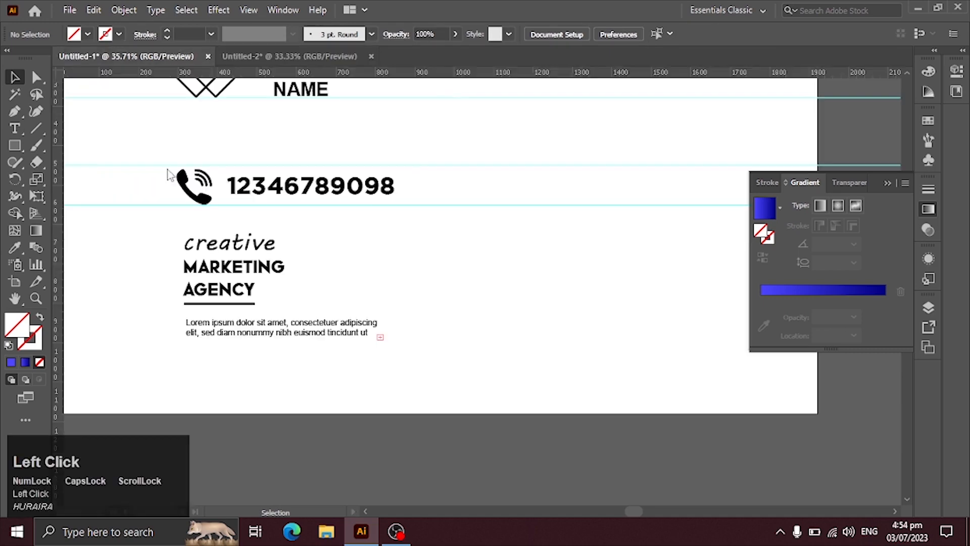
{"action": "key", "text": "space"}
{"action": "left_click_drag", "start_coordinate": [352, 186], "coordinate": [372, 324]}
{"action": "left_click_drag", "start_coordinate": [360, 210], "coordinate": [237, 45]}
{"action": "left_click_drag", "start_coordinate": [274, 134], "coordinate": [306, 127]}
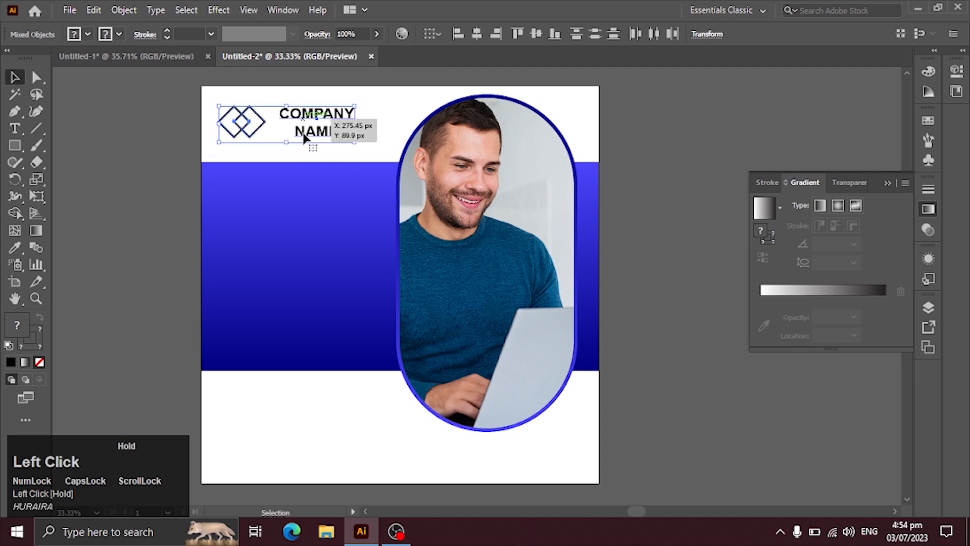
Apply the band's blue gradient to the logo's stroke with the Eyedropper, leaving the fill empty
{"action": "left_click", "coordinate": [192, 110]}
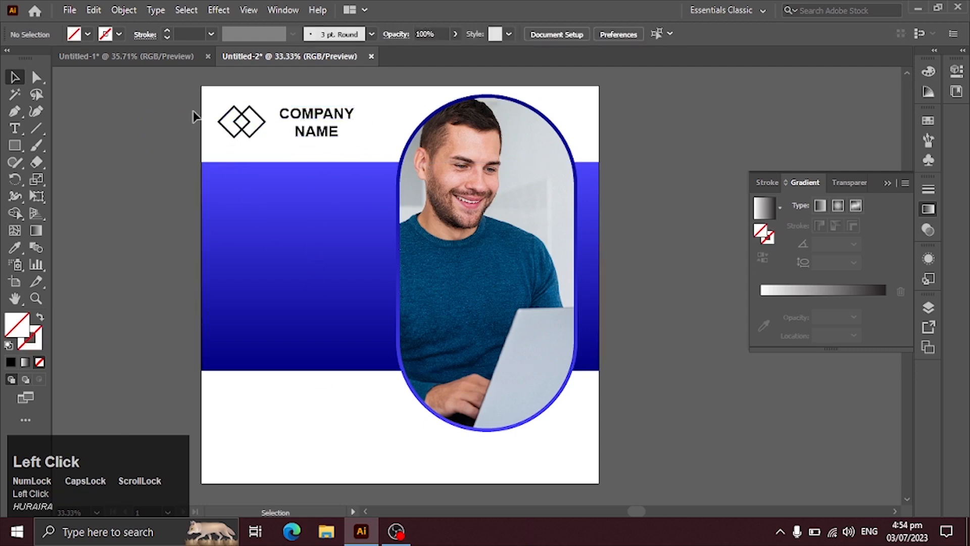
{"action": "left_click", "coordinate": [247, 130]}
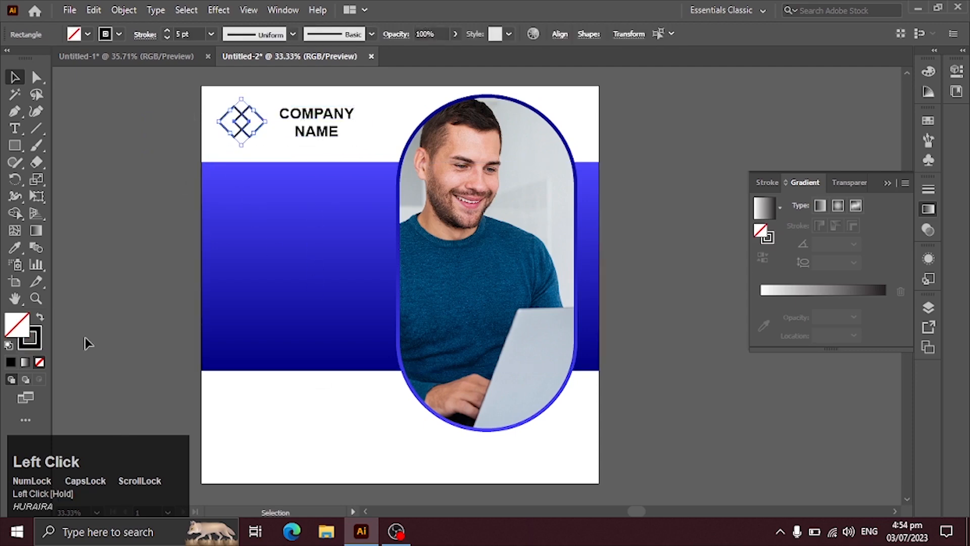
{"action": "left_click", "coordinate": [294, 244]}
{"action": "left_click", "coordinate": [14, 79]}
{"action": "left_click", "coordinate": [40, 316]}
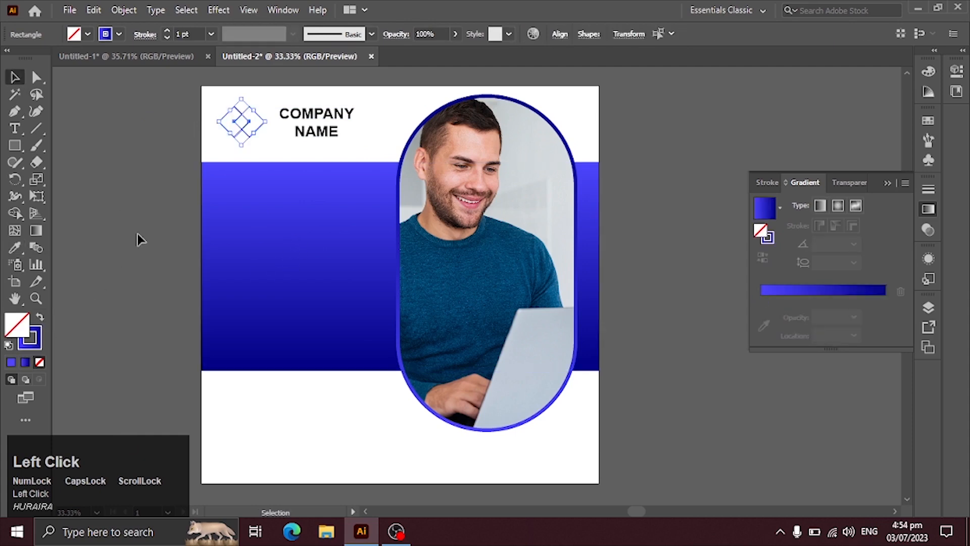
{"action": "left_click", "coordinate": [138, 233]}
Set the logo's stroke weight to 5 pt and move the COMPANY NAME text slightly closer to the logo
{"action": "left_click_drag", "start_coordinate": [207, 108], "coordinate": [243, 126]}
{"action": "left_click", "coordinate": [211, 34]}
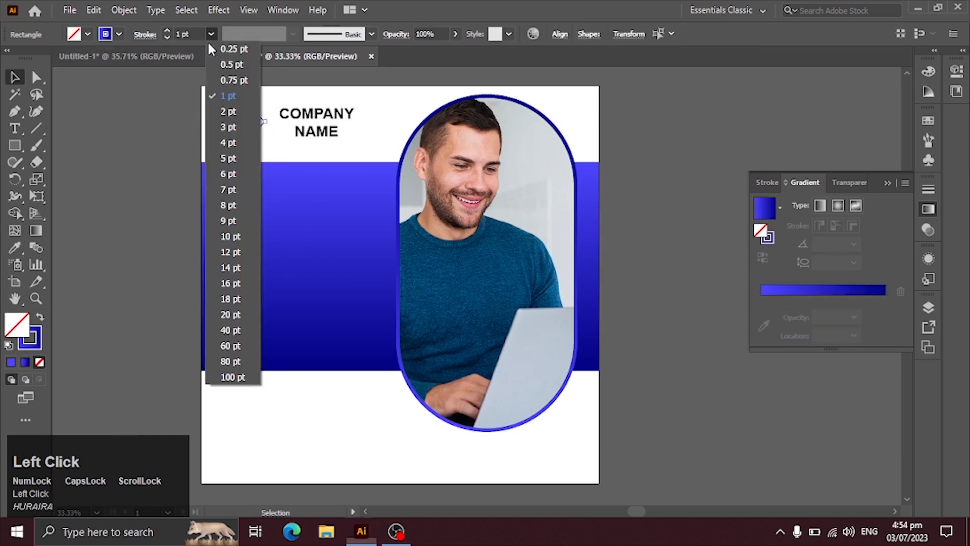
{"action": "left_click", "coordinate": [229, 161]}
{"action": "left_click", "coordinate": [114, 178]}
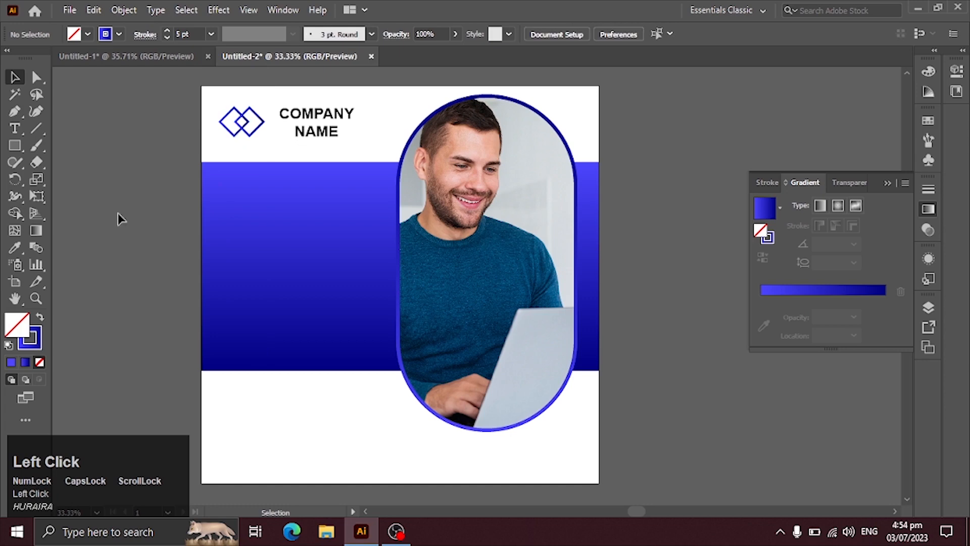
{"action": "left_click_drag", "start_coordinate": [313, 119], "coordinate": [307, 118]}
Try to put the COMPANY NAME text on a single line beside the logo, and undo it
{"action": "double_click", "coordinate": [309, 117]}
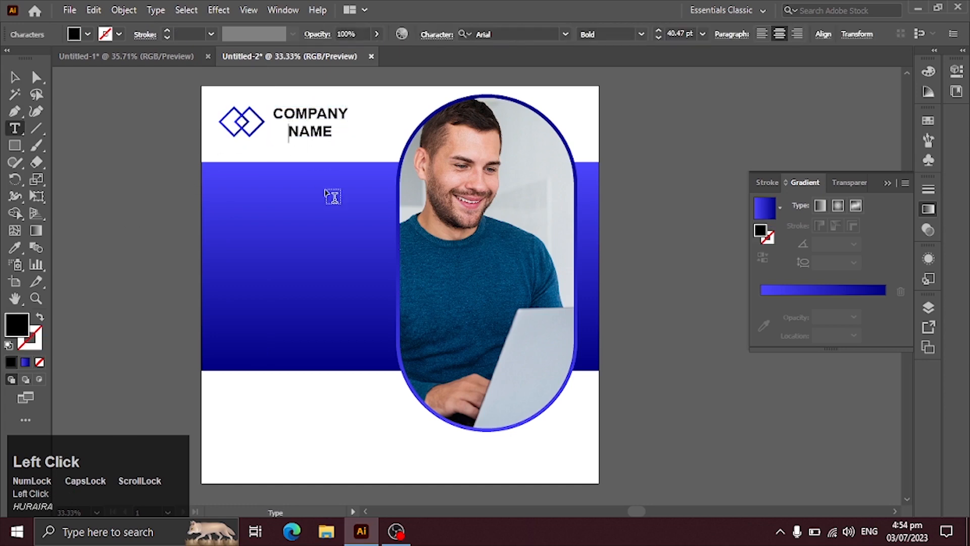
{"action": "key", "text": "BackSpace"}
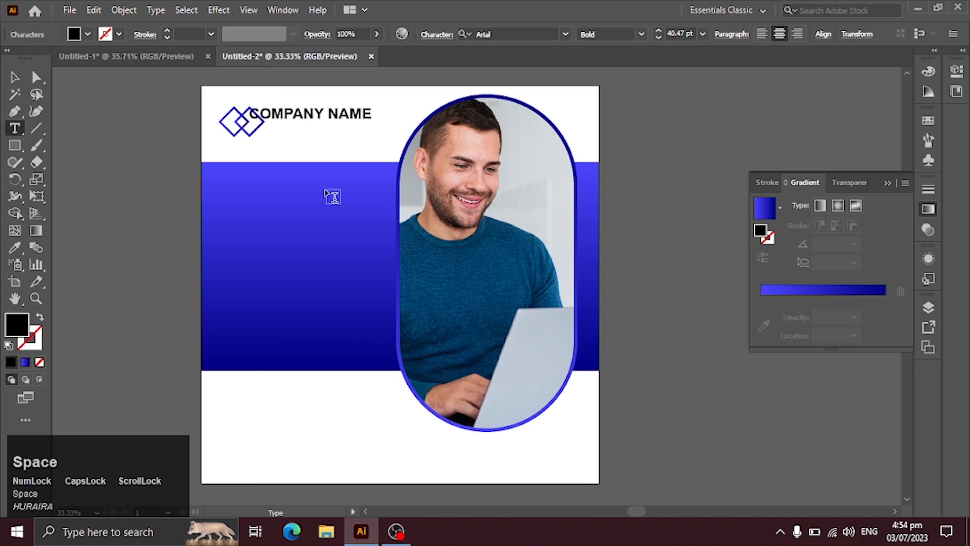
{"action": "left_click", "coordinate": [15, 77]}
{"action": "left_click_drag", "start_coordinate": [285, 119], "coordinate": [310, 129]}
{"action": "key", "text": "ctrl+z"}
{"action": "key", "text": "ctrl+z"}
{"action": "key", "text": "ctrl+z"}
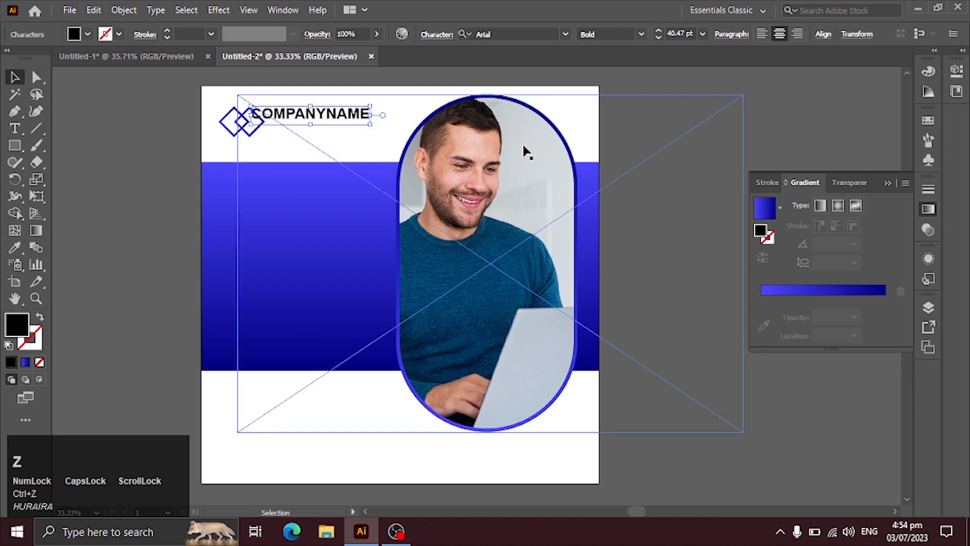
Reduce the COMPANY NAME text's font size to 31 pt
{"action": "left_click", "coordinate": [702, 36]}
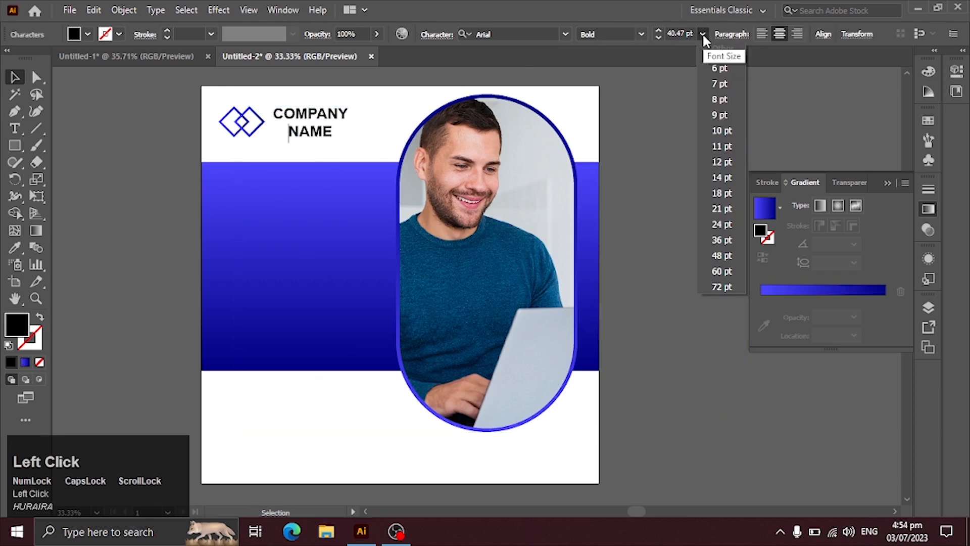
{"action": "left_click", "coordinate": [12, 71]}
{"action": "left_click", "coordinate": [70, 100]}
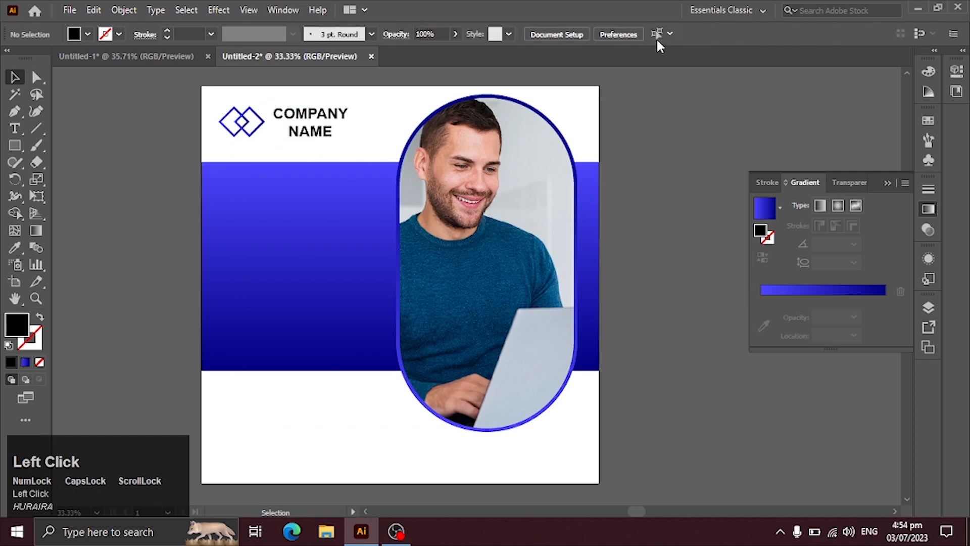
{"action": "left_click", "coordinate": [344, 110]}
{"action": "left_click", "coordinate": [702, 34]}
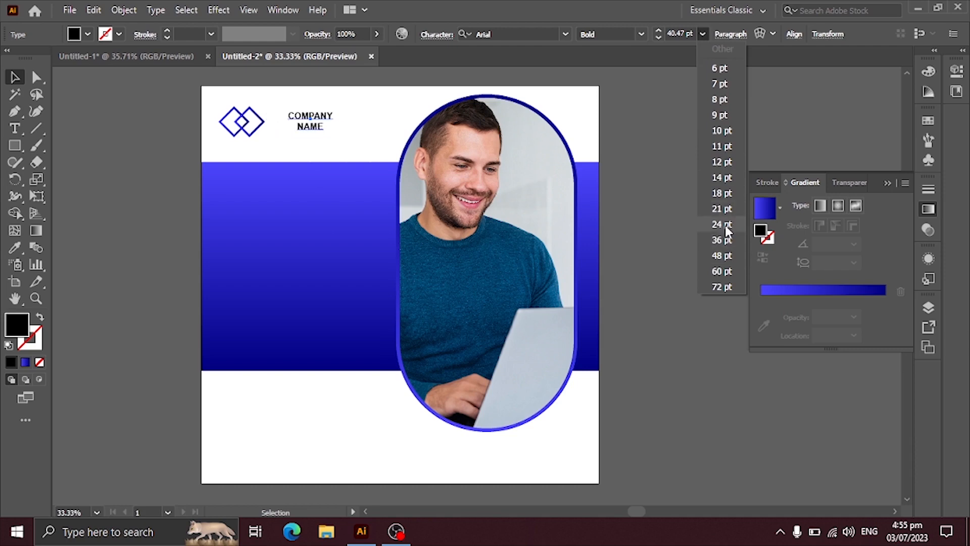
{"action": "left_click", "coordinate": [723, 225]}
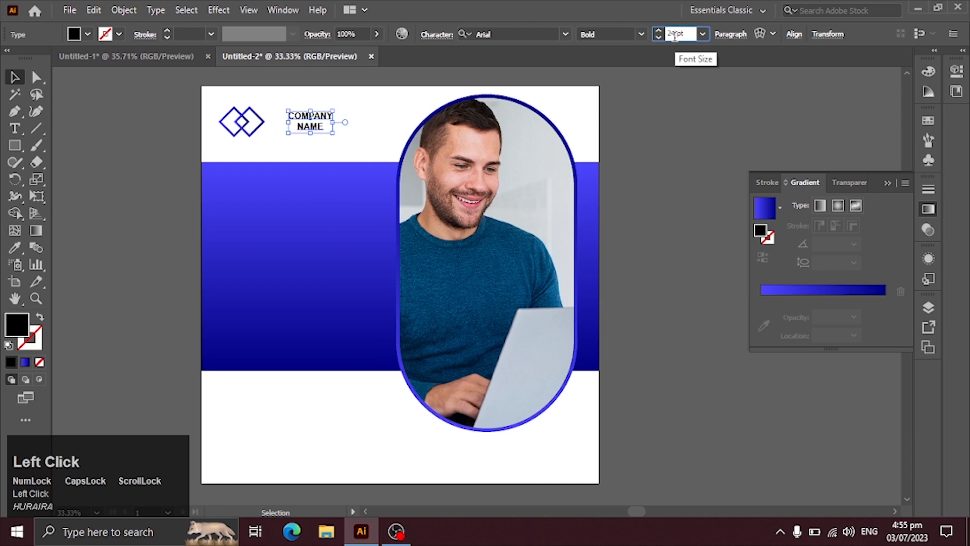
{"action": "scroll", "coordinate": [675, 35], "scroll_direction": "down", "scroll_amount": 9}
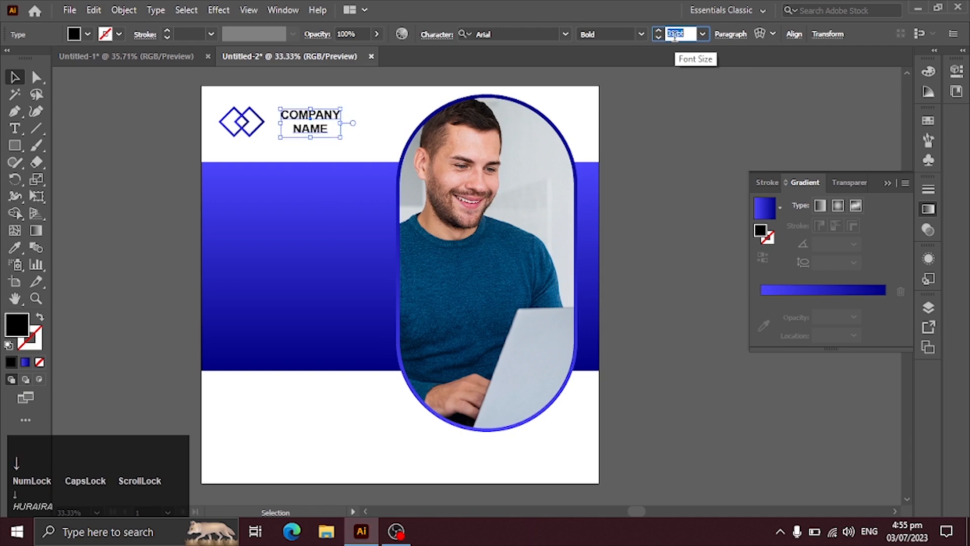
{"action": "left_click", "coordinate": [404, 106]}
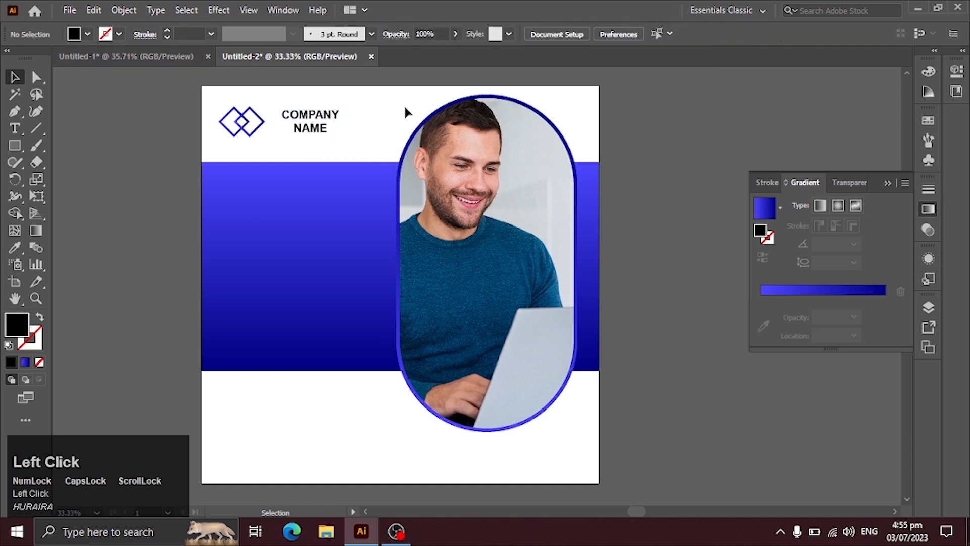
Nudge the COMPANY NAME text closer to the logo and slightly upward
{"action": "left_click", "coordinate": [328, 123]}
{"action": "key", "text": "shift+Left"}
{"action": "key", "text": "shift+Left"}
{"action": "key", "text": "shift+Left"}
{"action": "key", "text": "shift+Up"}
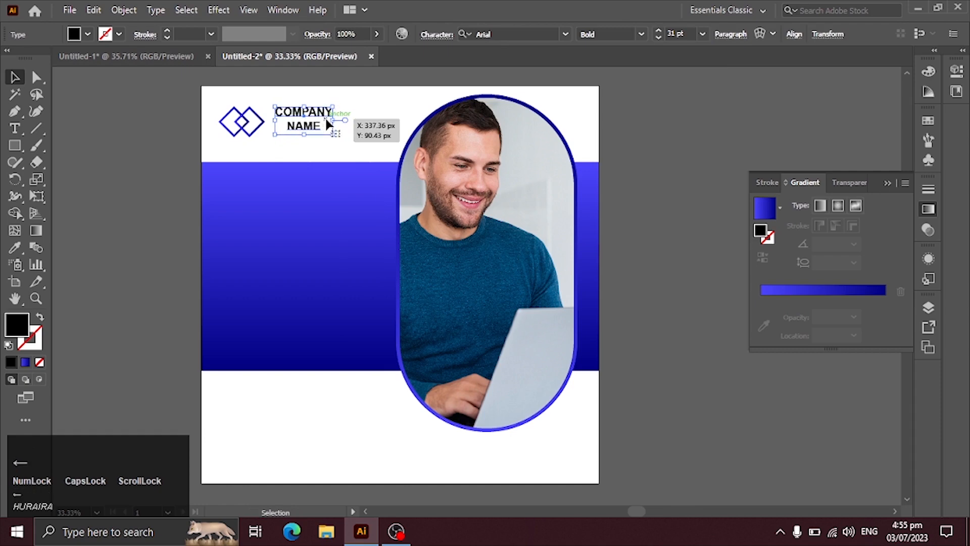
{"action": "left_click", "coordinate": [123, 114]}
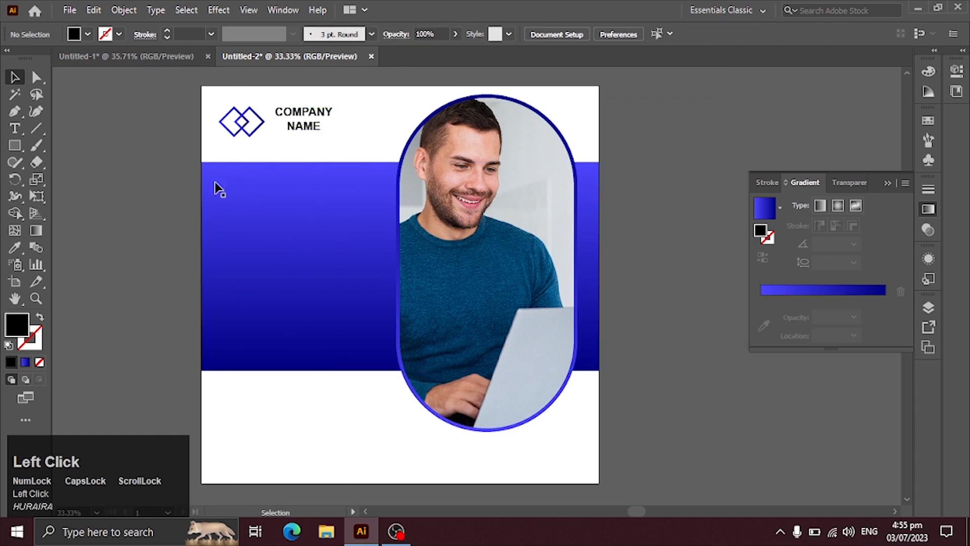
Recolour the COMPANY NAME text dark blue by sampling the man's sweater with the Eyedropper
{"action": "left_click", "coordinate": [332, 108]}
{"action": "left_click", "coordinate": [13, 247]}
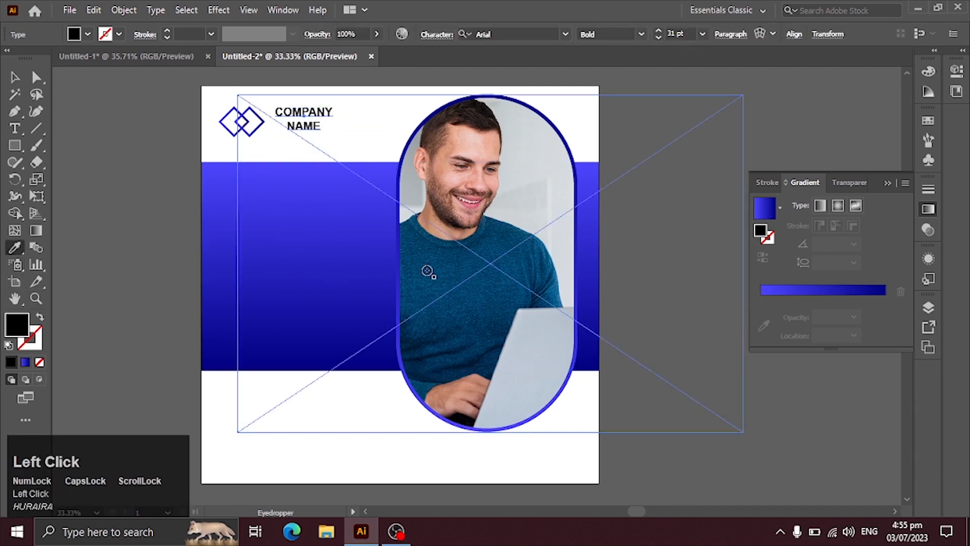
{"action": "left_click", "coordinate": [429, 271]}
{"action": "left_click", "coordinate": [14, 77]}
{"action": "left_click", "coordinate": [171, 126]}
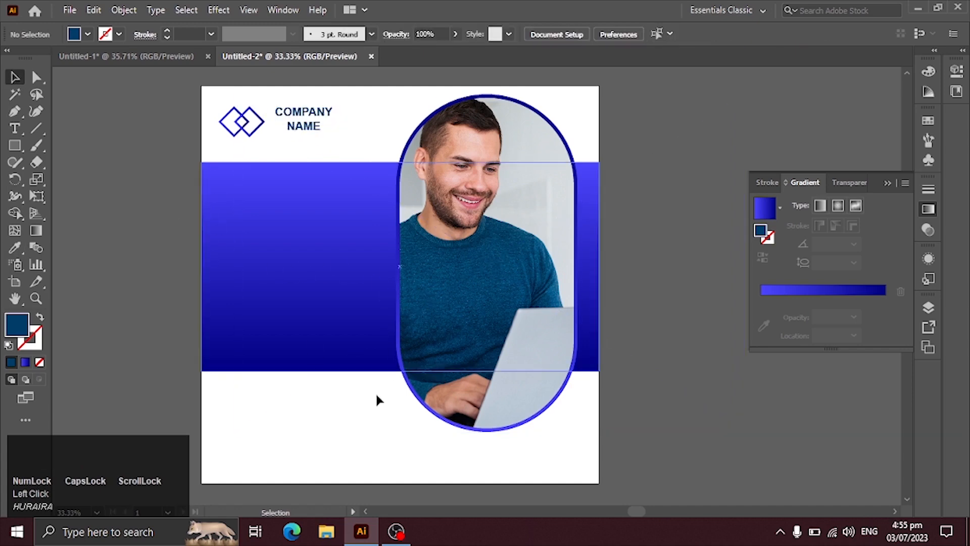
Copy the creative MARKETING AGENCY heading, its underline and the lorem ipsum paragraph from Untitled-1 onto Untitled-2's blue band, and fill them white
{"action": "left_click", "coordinate": [172, 59]}
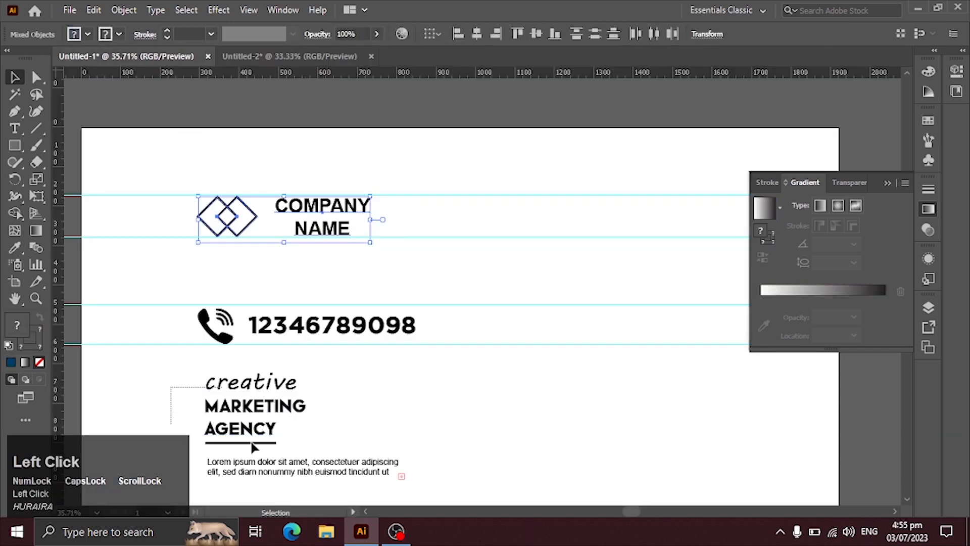
{"action": "left_click_drag", "start_coordinate": [317, 479], "coordinate": [259, 253]}
{"action": "left_click", "coordinate": [88, 34]}
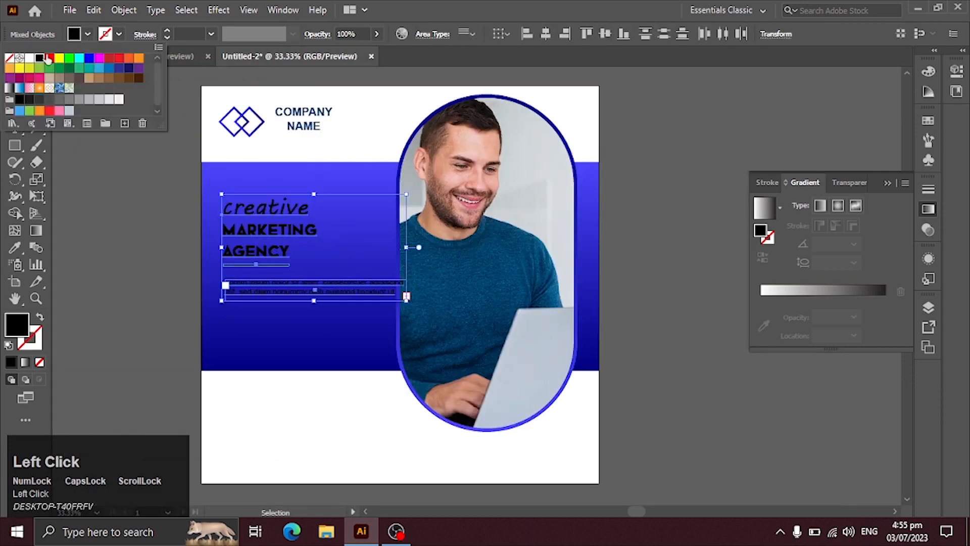
{"action": "left_click", "coordinate": [84, 35]}
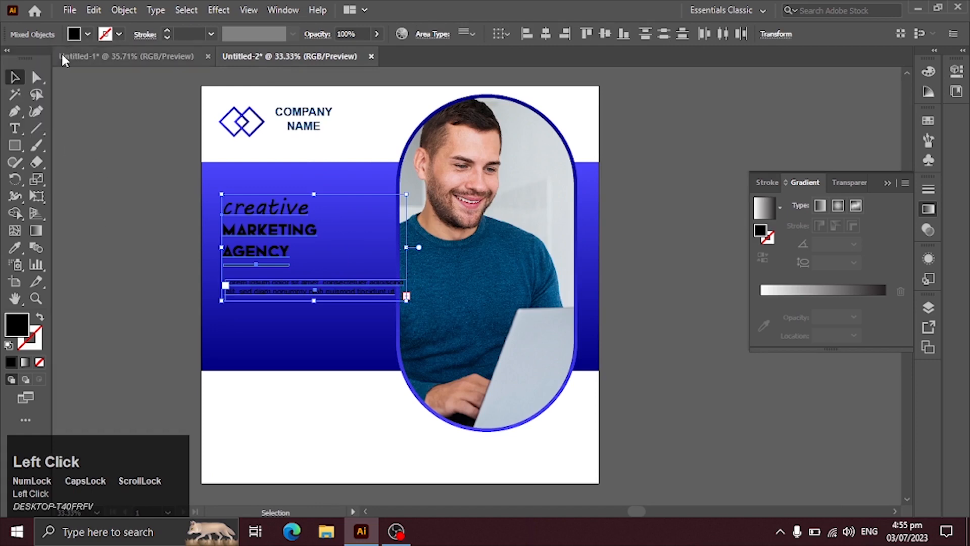
{"action": "left_click", "coordinate": [85, 33]}
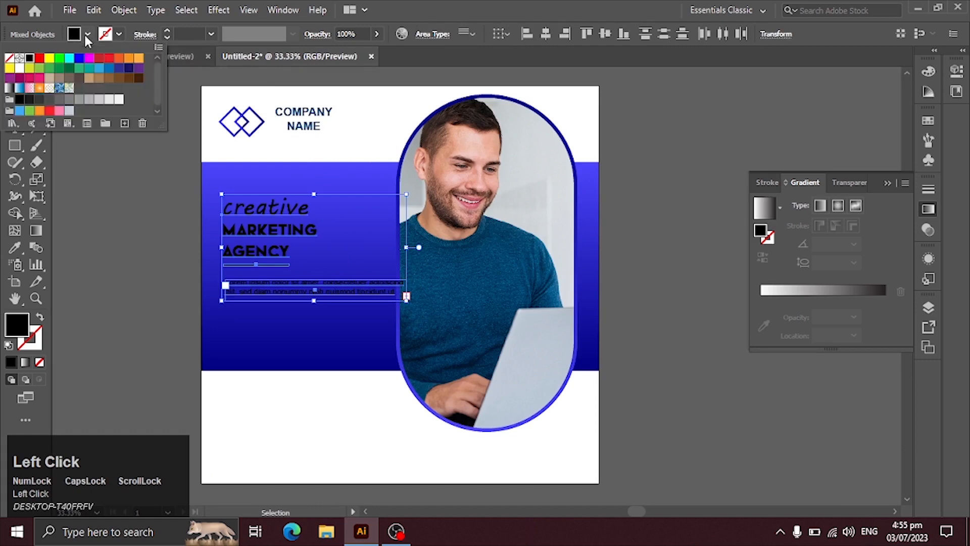
{"action": "left_click", "coordinate": [19, 58]}
{"action": "left_click", "coordinate": [97, 253]}
{"action": "left_click", "coordinate": [96, 250]}
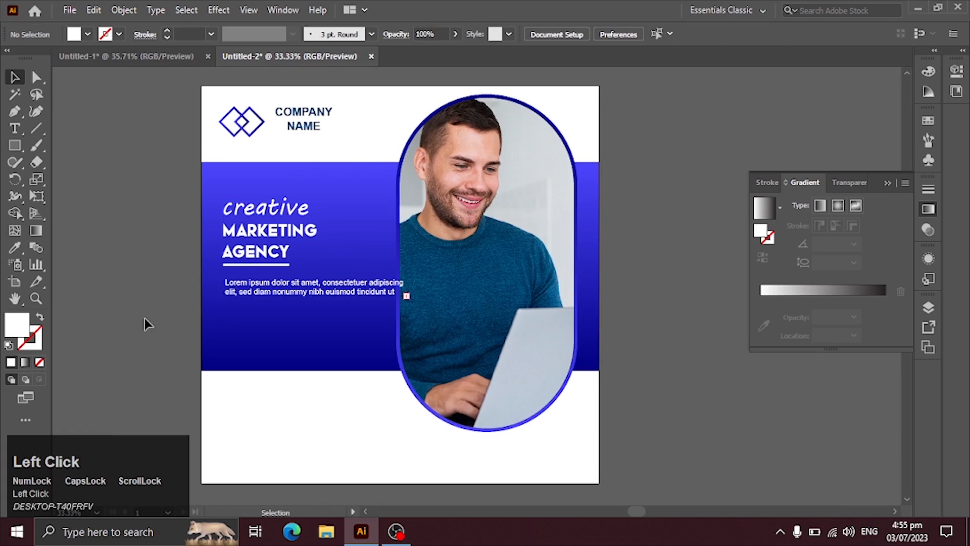
Enlarge the creative MARKETING AGENCY heading with its underline, and place the lorem ipsum paragraph below it
{"action": "left_click_drag", "start_coordinate": [252, 241], "coordinate": [252, 238]}
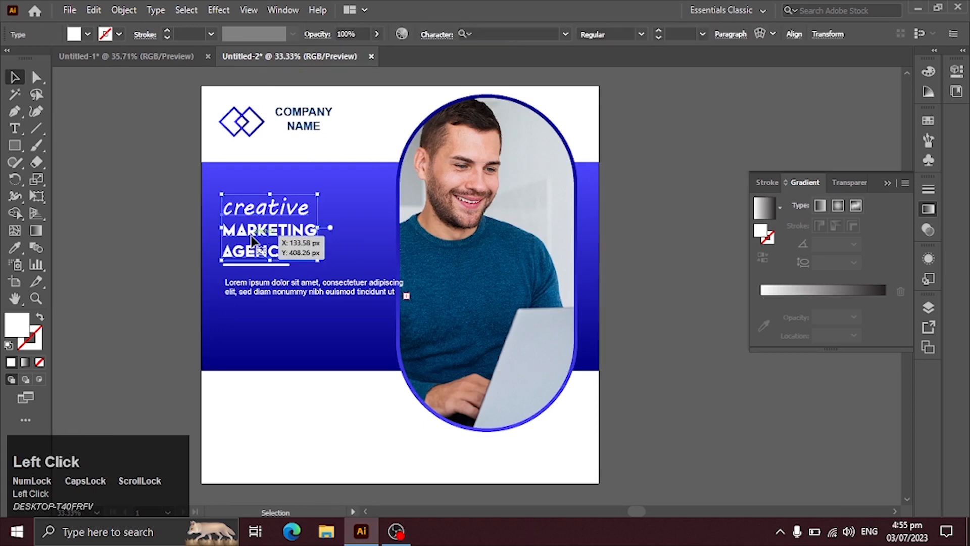
{"action": "left_click", "coordinate": [252, 264], "text": "shift"}
{"action": "left_click_drag", "start_coordinate": [261, 248], "coordinate": [262, 226]}
{"action": "left_click_drag", "start_coordinate": [317, 244], "coordinate": [318, 314]}
{"action": "left_click", "coordinate": [353, 443]}
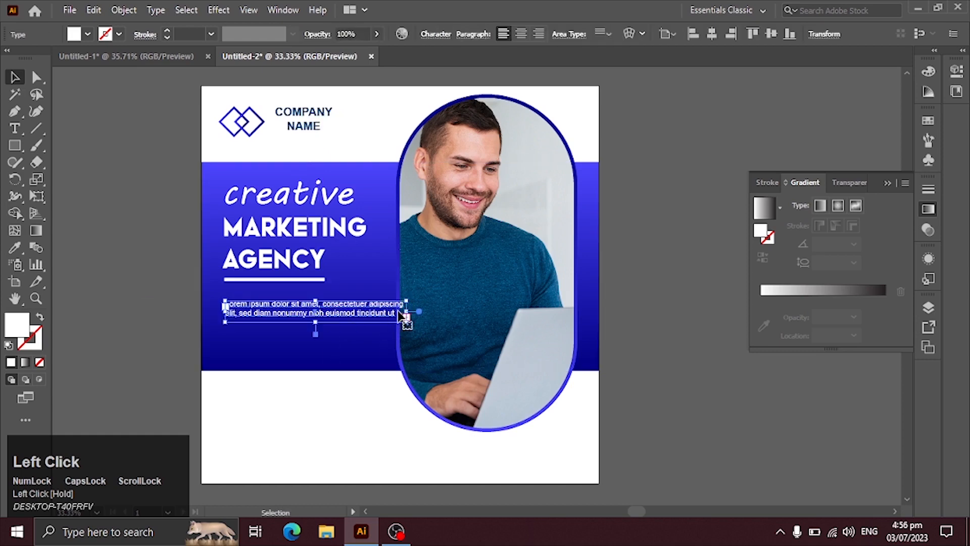
Narrow the lorem ipsum text frame to clear the photo, align it under the heading and extend it to three lines
{"action": "left_click_drag", "start_coordinate": [407, 314], "coordinate": [385, 316]}
{"action": "left_click", "coordinate": [318, 431]}
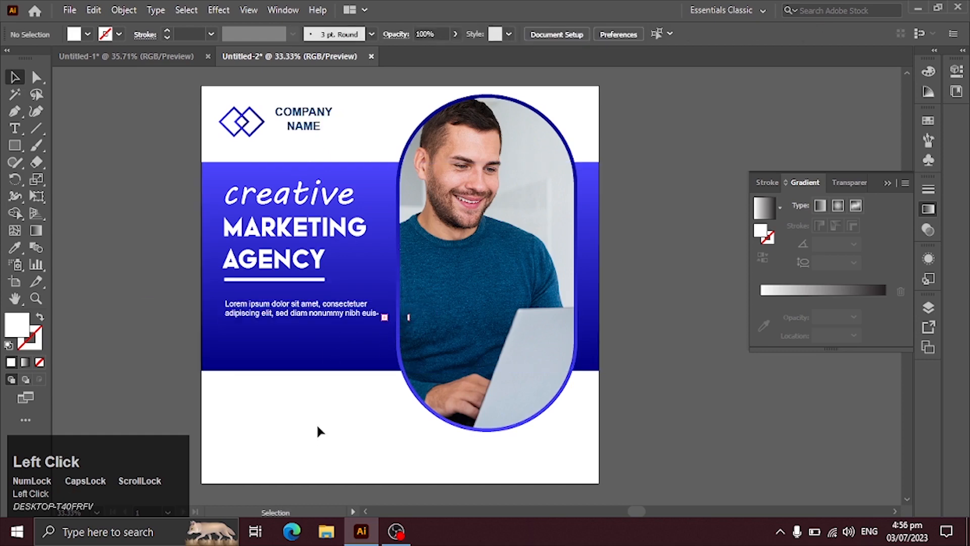
{"action": "left_click_drag", "start_coordinate": [302, 315], "coordinate": [297, 312]}
{"action": "left_click", "coordinate": [317, 426]}
{"action": "key", "text": "space"}
{"action": "left_click_drag", "start_coordinate": [340, 440], "coordinate": [342, 387]}
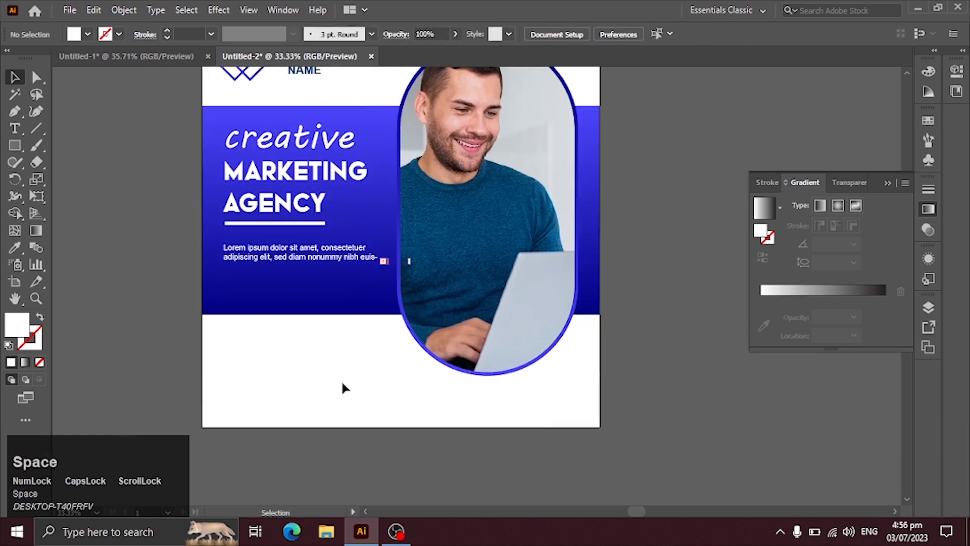
{"action": "left_click", "coordinate": [325, 265]}
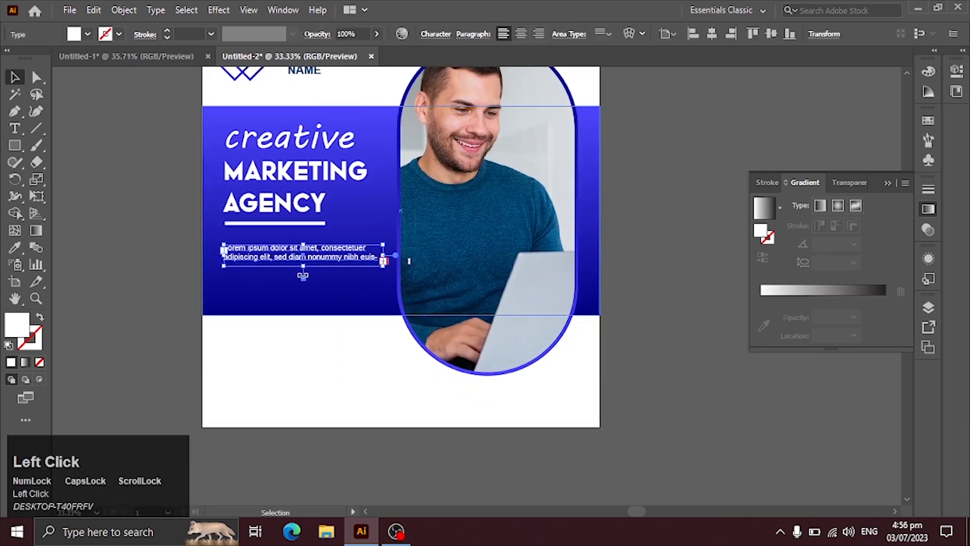
{"action": "left_click_drag", "start_coordinate": [304, 272], "coordinate": [308, 276]}
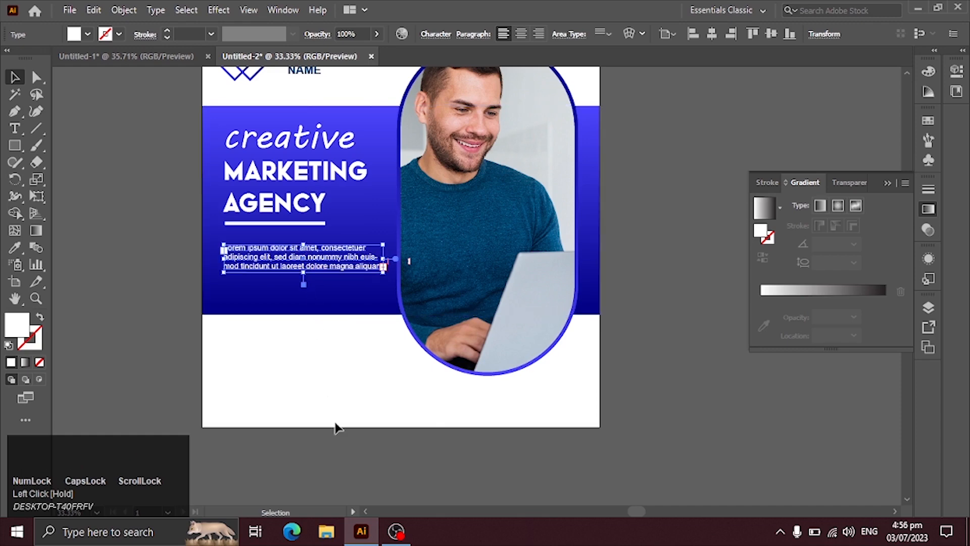
{"action": "left_click", "coordinate": [355, 445]}
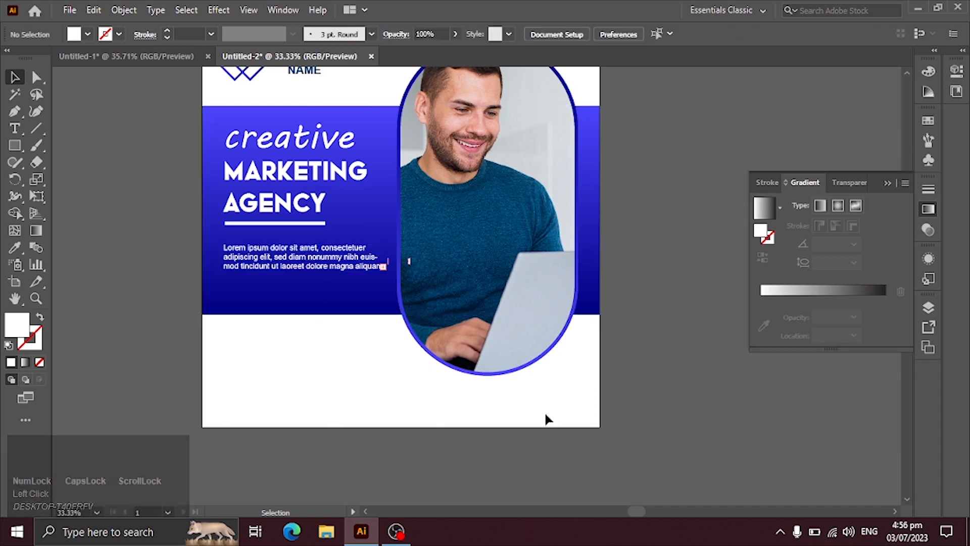
Copy the phone icon and number from Untitled-1 to Untitled-2's lower-left corner and scale them down
{"action": "left_click", "coordinate": [174, 60]}
{"action": "left_click_drag", "start_coordinate": [214, 349], "coordinate": [331, 389]}
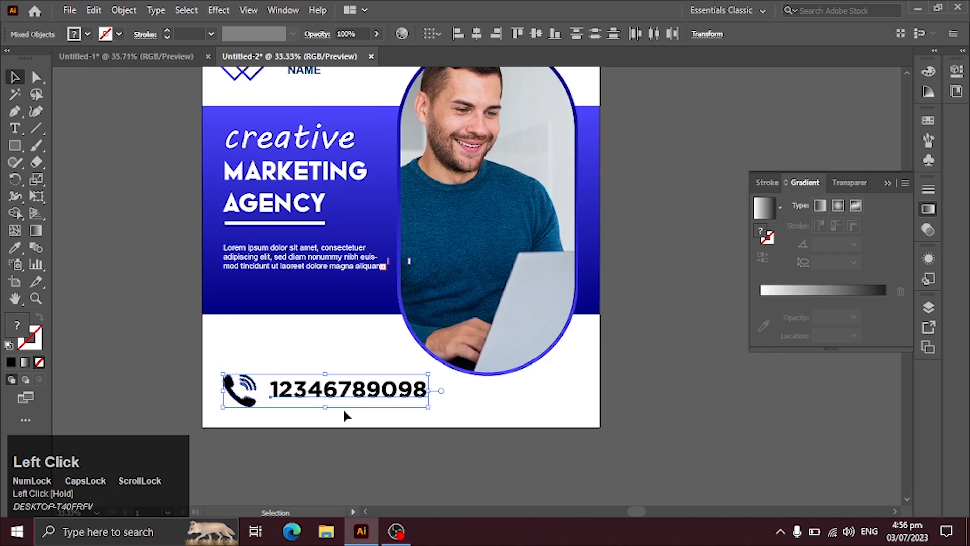
{"action": "left_click_drag", "start_coordinate": [427, 390], "coordinate": [278, 408]}
Show the rulers, add a vertical guide at the heading's left edge, and nudge the phone icon and number toward it
{"action": "key", "text": "ctrl+r"}
{"action": "left_click_drag", "start_coordinate": [57, 180], "coordinate": [221, 192]}
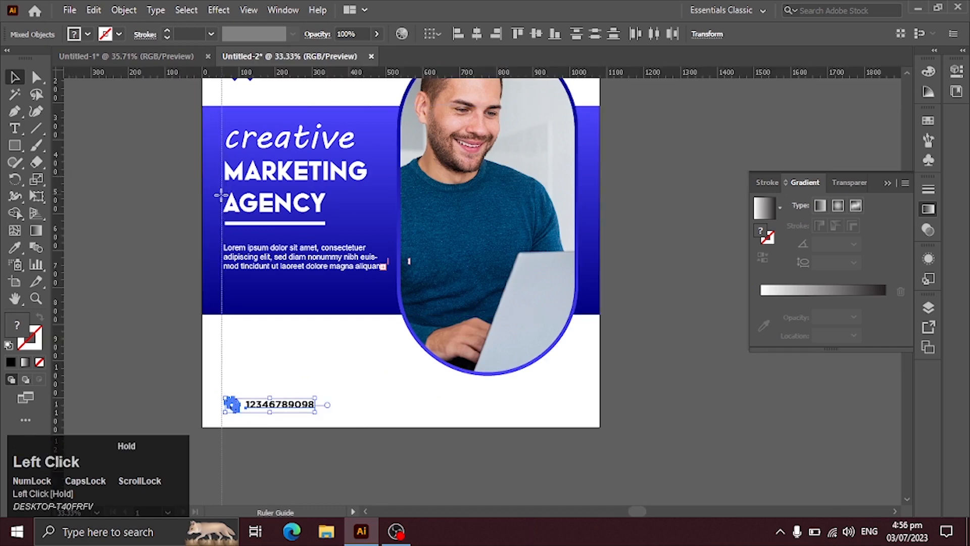
{"action": "key", "text": "ctrl+space"}
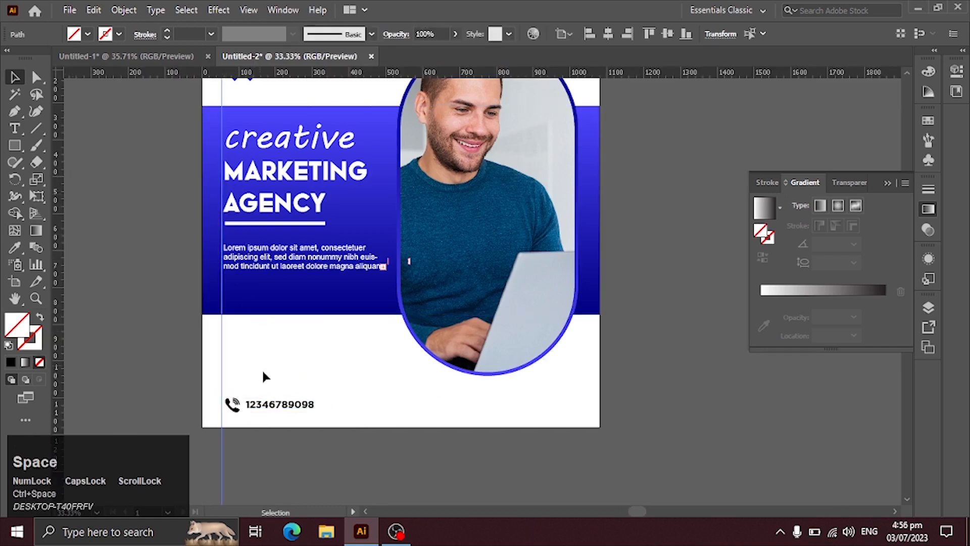
{"action": "left_click_drag", "start_coordinate": [231, 386], "coordinate": [280, 414]}
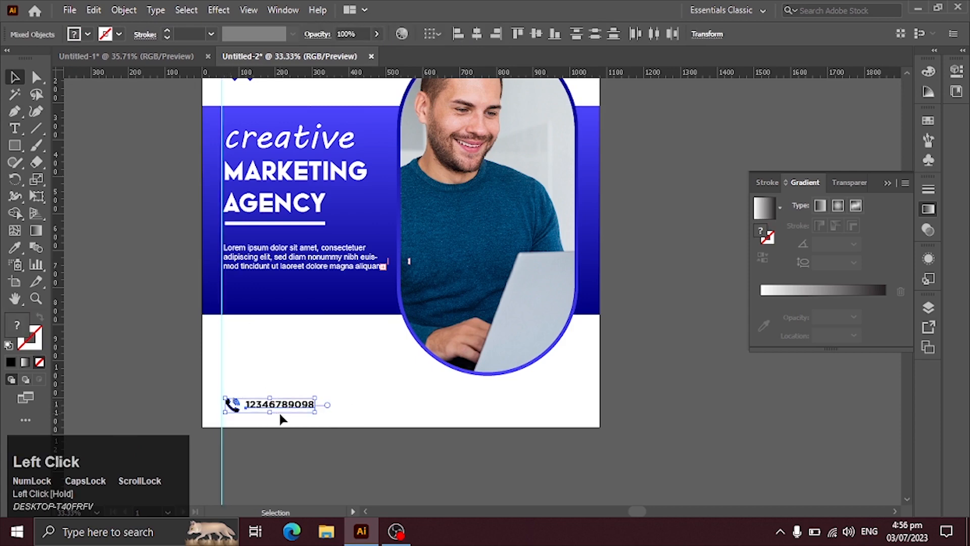
{"action": "key", "text": "Left"}
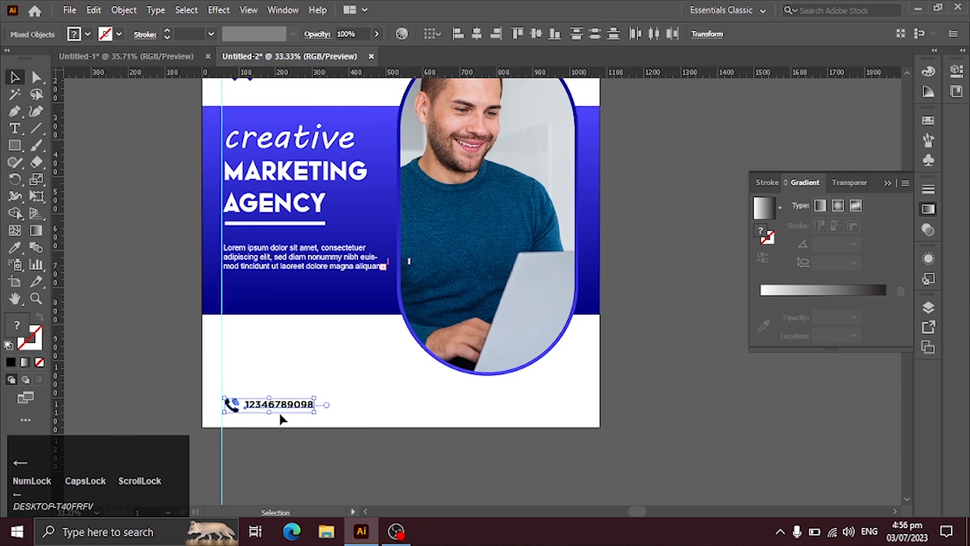
{"action": "left_click", "coordinate": [352, 378]}
Draw a square around the phone icon, starting at the vertical guide
{"action": "key", "text": "space"}
{"action": "left_click_drag", "start_coordinate": [364, 383], "coordinate": [364, 467]}
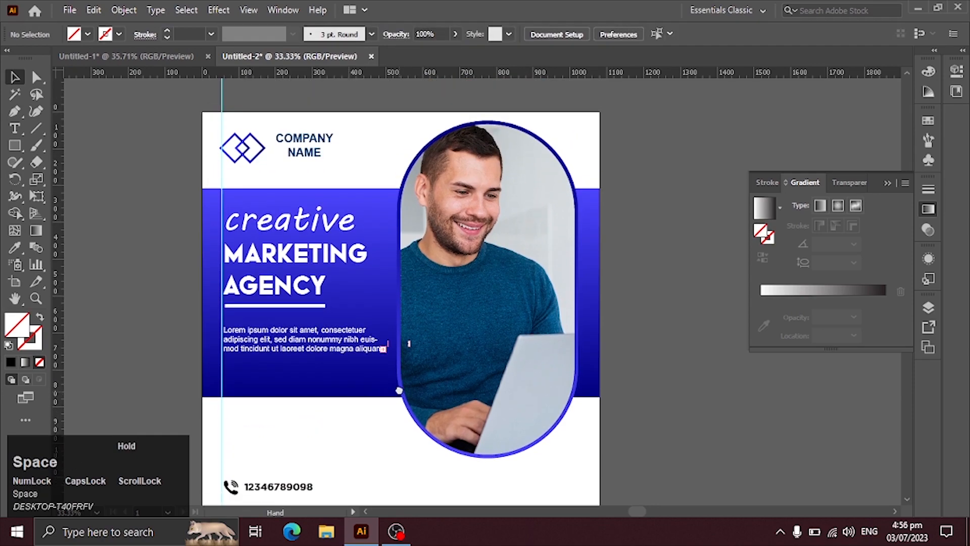
{"action": "left_click_drag", "start_coordinate": [399, 390], "coordinate": [399, 375]}
{"action": "key", "text": "ctrl+space"}
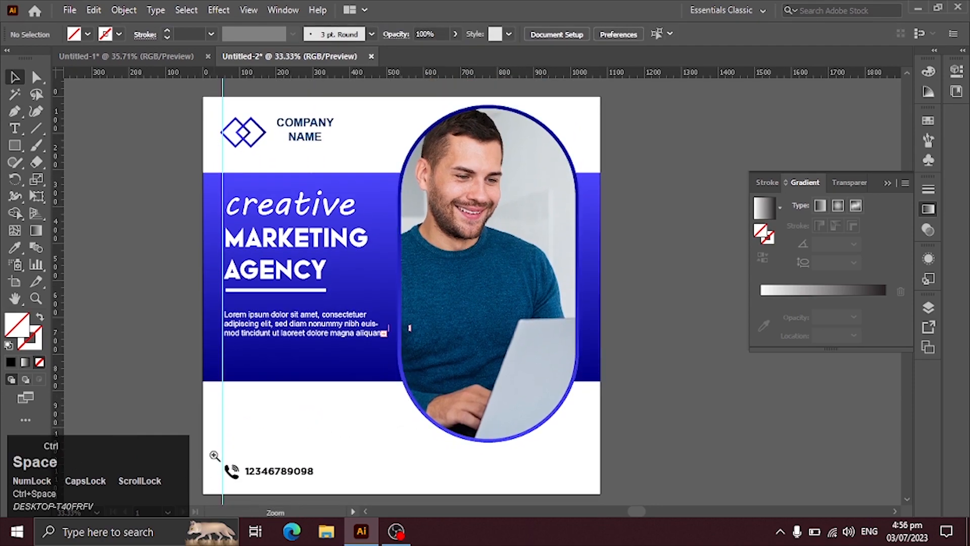
{"action": "left_click_drag", "start_coordinate": [389, 494], "coordinate": [632, 521]}
{"action": "key", "text": "space"}
{"action": "left_click_drag", "start_coordinate": [440, 313], "coordinate": [433, 473]}
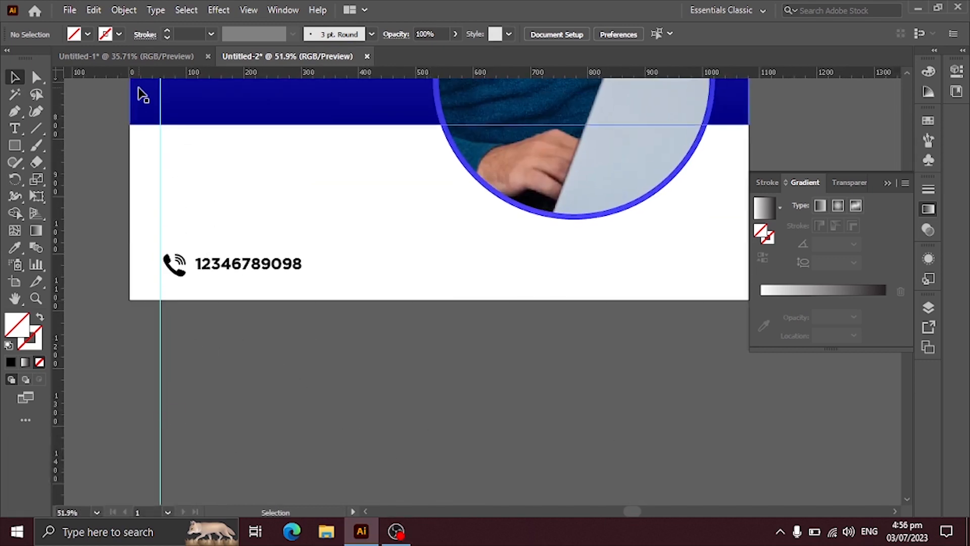
{"action": "left_click", "coordinate": [15, 146]}
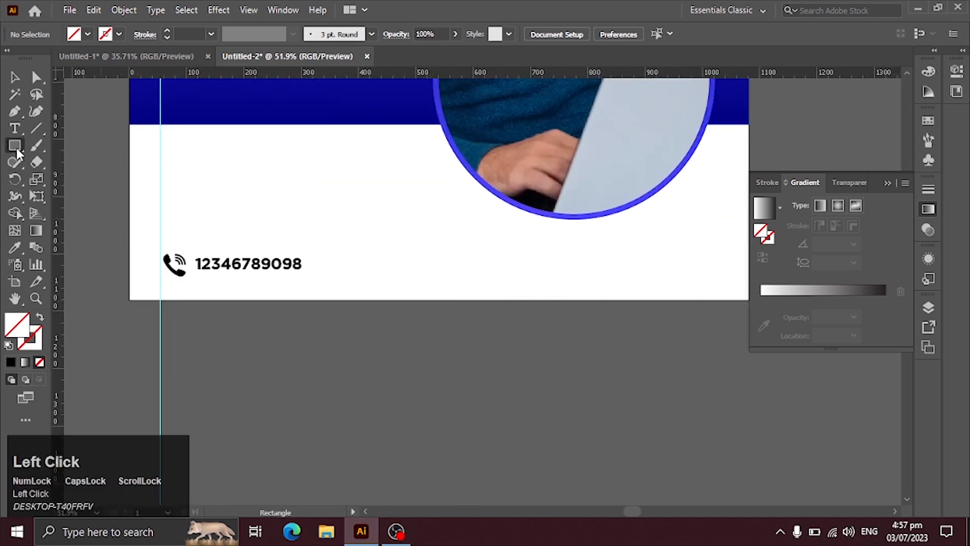
{"action": "left_click_drag", "start_coordinate": [159, 247], "coordinate": [188, 281]}
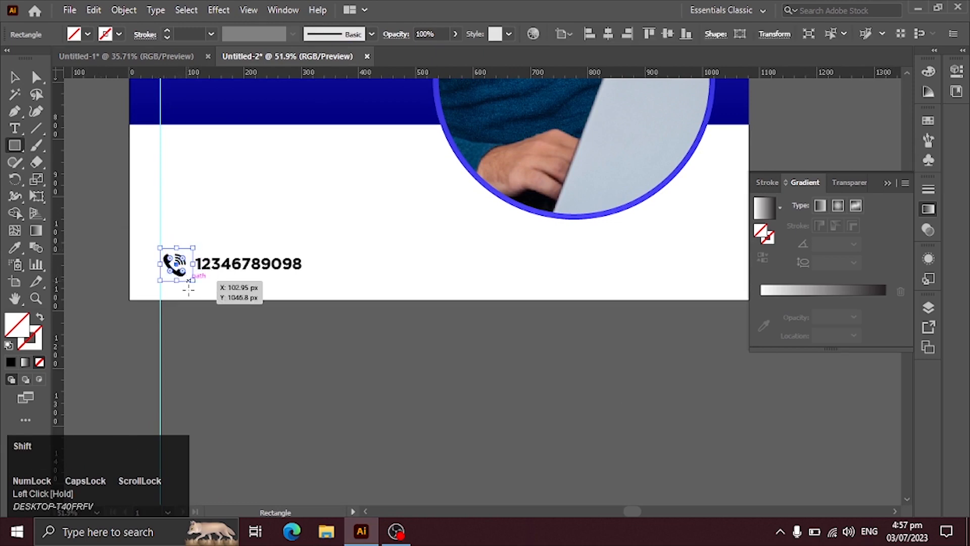
{"action": "key", "text": "v"}
Fill the square with the band's blue gradient using the Eyedropper and send it behind the phone icon
{"action": "left_click", "coordinate": [14, 247]}
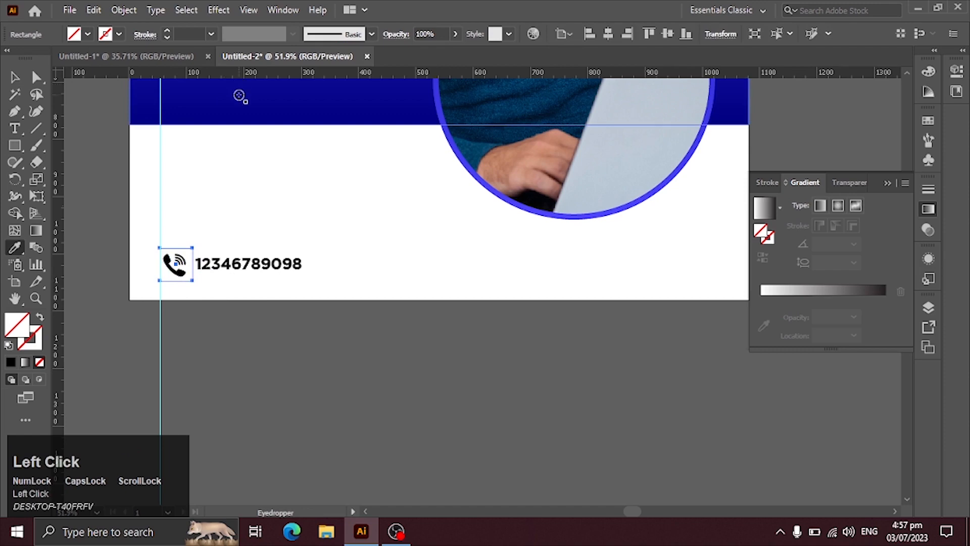
{"action": "left_click", "coordinate": [236, 99]}
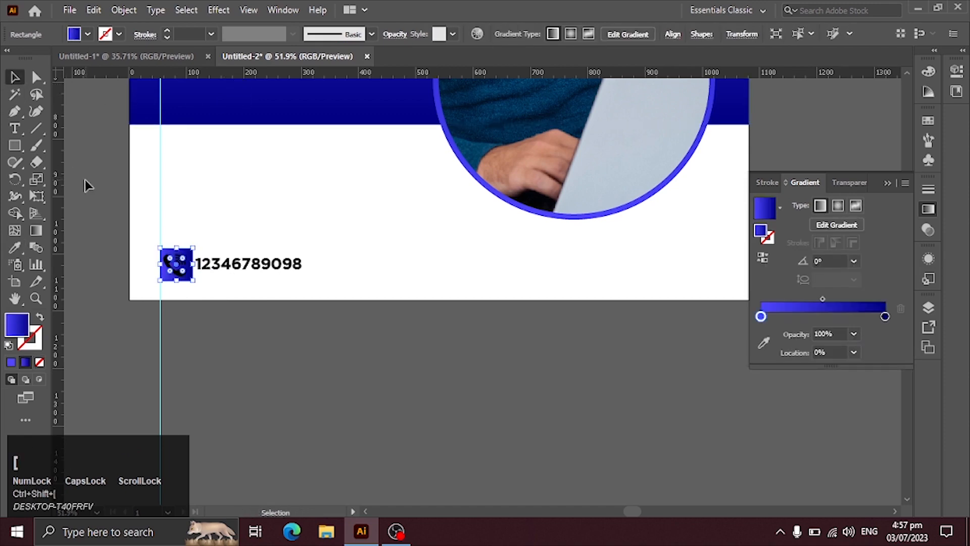
{"action": "left_click", "coordinate": [267, 218]}
Fill the phone icon with white so it stands out on the blue gradient square
{"action": "left_click", "coordinate": [176, 264]}
{"action": "left_click", "coordinate": [87, 33]}
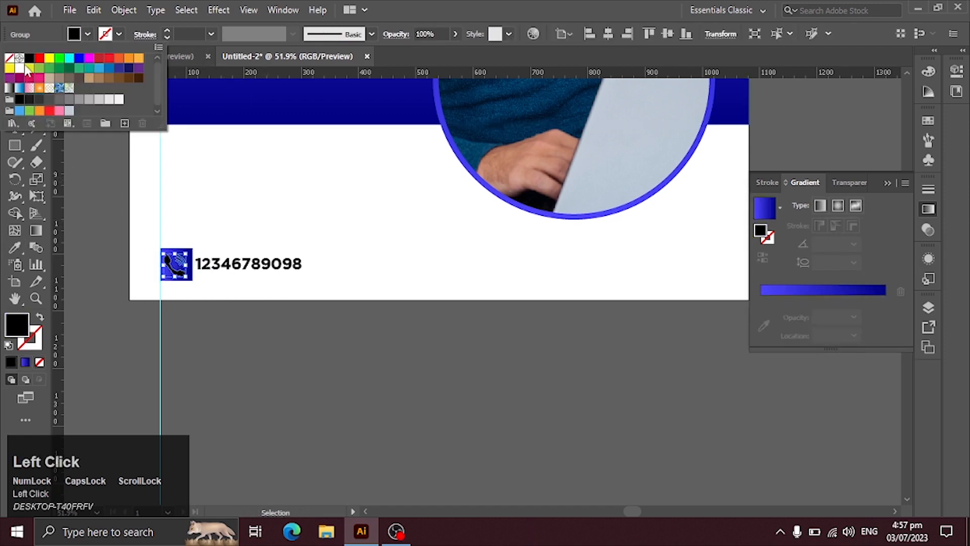
{"action": "left_click", "coordinate": [26, 68]}
{"action": "left_click", "coordinate": [242, 335]}
{"action": "left_click_drag", "start_coordinate": [250, 273], "coordinate": [253, 270]}
{"action": "key", "text": "ctrl+z"}
Round the corners of the blue square behind the phone icon
{"action": "left_click", "coordinate": [171, 275]}
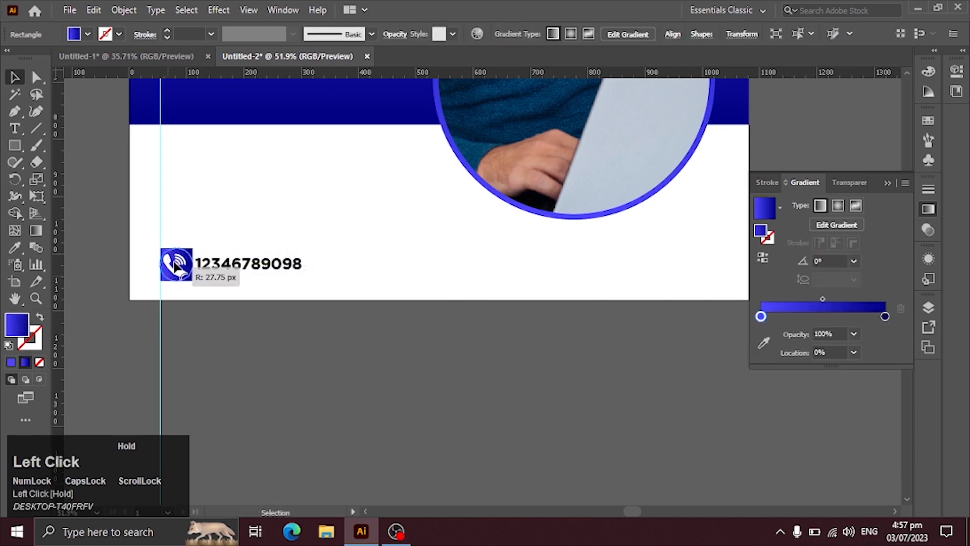
{"action": "left_click_drag", "start_coordinate": [172, 270], "coordinate": [173, 271]}
{"action": "left_click", "coordinate": [230, 376]}
Shift the phone number slightly away from its icon and set its font to Arial Bold
{"action": "left_click_drag", "start_coordinate": [241, 263], "coordinate": [251, 263]}
{"action": "left_click", "coordinate": [282, 326]}
{"action": "left_click", "coordinate": [291, 277]}
{"action": "left_click", "coordinate": [555, 34]}
{"action": "left_click", "coordinate": [536, 150]}
{"action": "left_click", "coordinate": [313, 334]}
Duplicate the phone icon and number horizontally to the right half of the footer
{"action": "left_click_drag", "start_coordinate": [495, 404], "coordinate": [425, 404]}
{"action": "left_click_drag", "start_coordinate": [100, 223], "coordinate": [501, 278]}
{"action": "left_click", "coordinate": [535, 387]}
{"action": "left_click", "coordinate": [505, 263]}
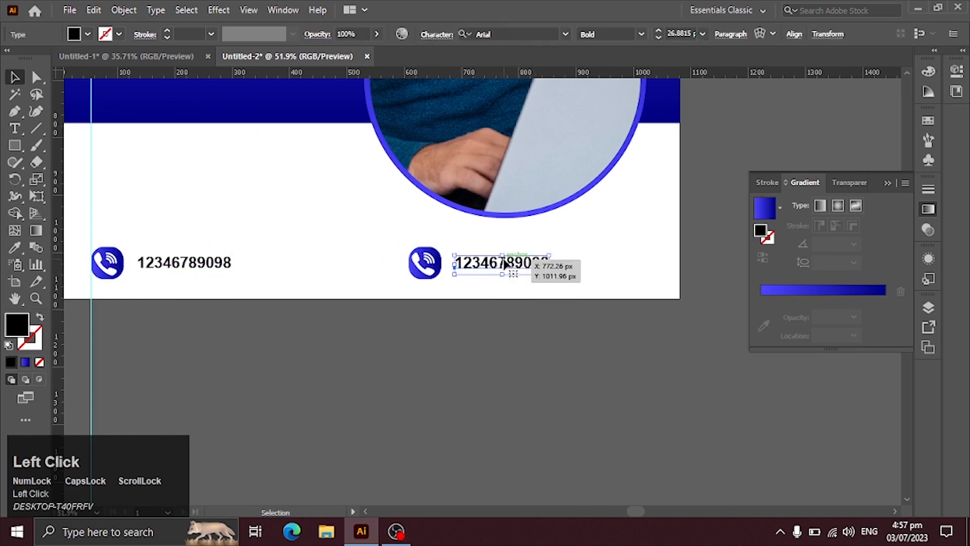
{"action": "key", "text": "ctrl+z"}
{"action": "double_click", "coordinate": [505, 262]}
{"action": "key", "text": "ctrl+a"}
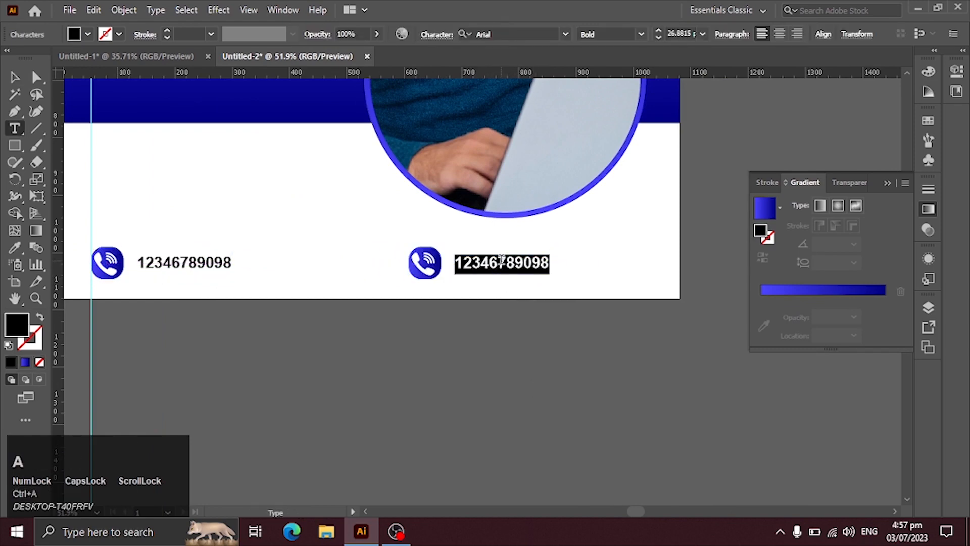
{"action": "type", "text": "www"}
{"action": "type", "text": ".YOUR W"}
{"action": "type", "text": "EBSITE.COM"}
{"action": "key", "text": "ctrl+Return"}
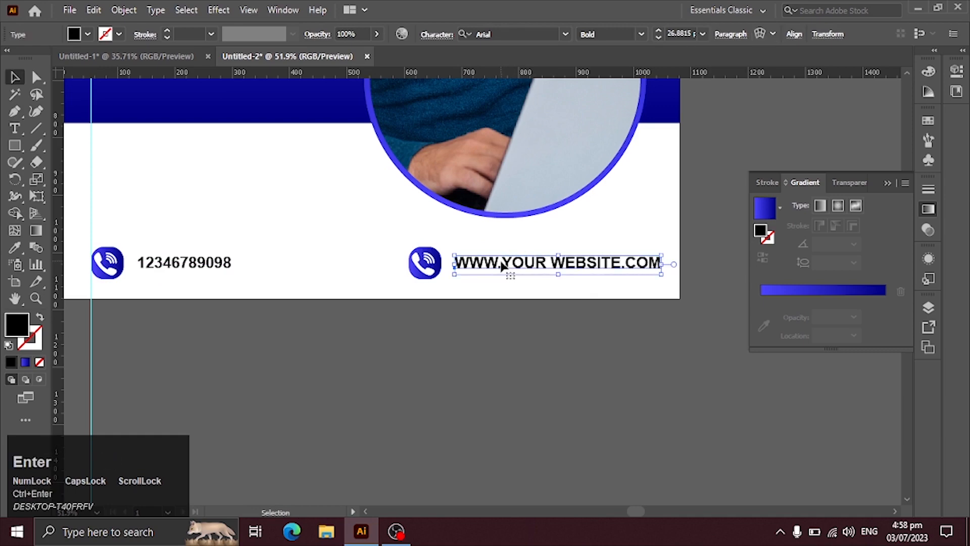
Move the website text and its icon slightly left within the footer
{"action": "left_click_drag", "start_coordinate": [355, 258], "coordinate": [469, 264]}
{"action": "key", "text": "ctrl+z"}
{"action": "left_click_drag", "start_coordinate": [535, 267], "coordinate": [507, 268]}
{"action": "left_click_drag", "start_coordinate": [498, 321], "coordinate": [544, 339]}
Copy the vertical guide to the artboard's right side and align it with the end of the nudged website line
{"action": "left_click_drag", "start_coordinate": [139, 392], "coordinate": [699, 400]}
{"action": "left_click", "coordinate": [514, 424]}
{"action": "left_click_drag", "start_coordinate": [544, 285], "coordinate": [544, 285]}
{"action": "key", "text": "shift+Right"}
{"action": "key", "text": "shift+Right"}
{"action": "key", "text": "shift+Right"}
{"action": "key", "text": "shift+Right"}
{"action": "key", "text": "shift+Right"}
{"action": "key", "text": "shift+Right"}
{"action": "key", "text": "shift+Right"}
{"action": "key", "text": "shift+Right"}
{"action": "key", "text": "shift+Right"}
{"action": "left_click", "coordinate": [529, 317]}
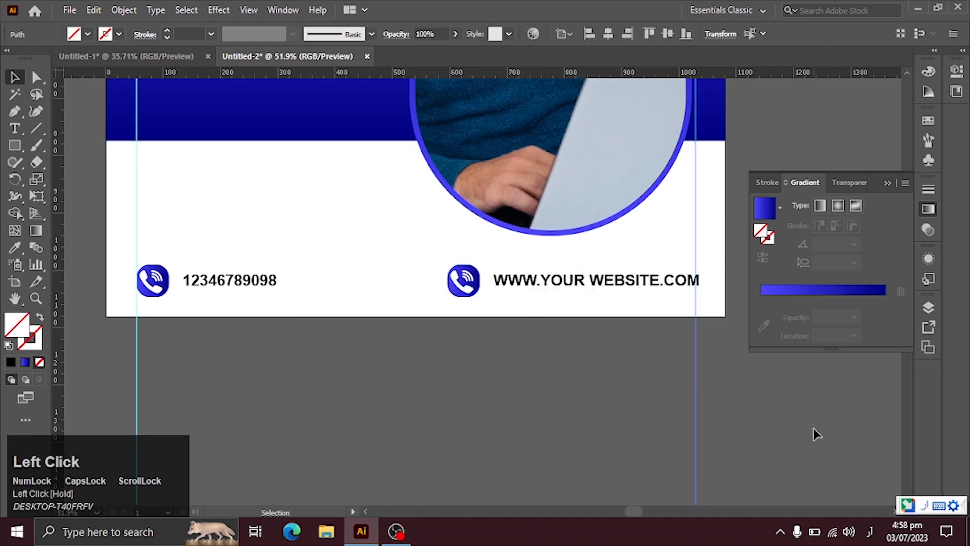
{"action": "left_click_drag", "start_coordinate": [695, 394], "coordinate": [699, 386]}
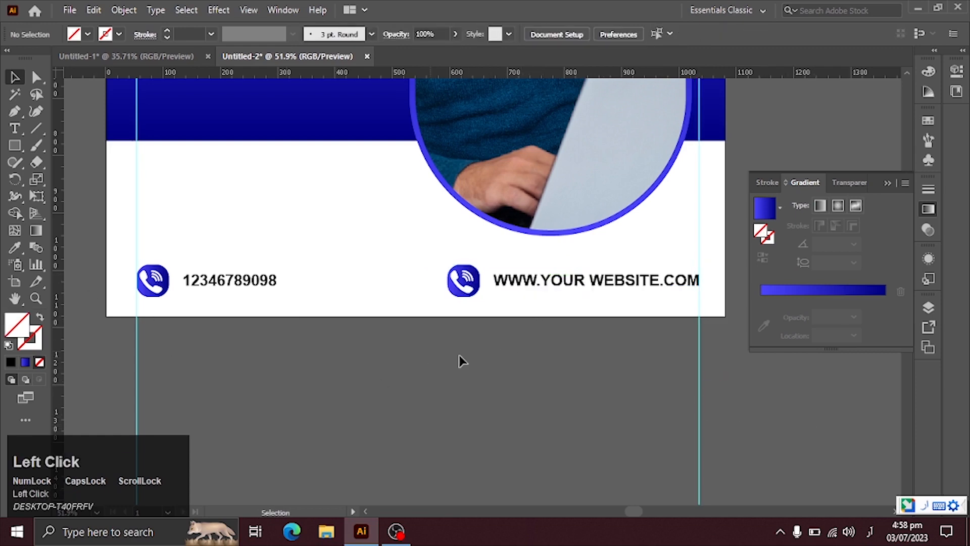
Switch to Google Chrome and search for "website logo"
{"action": "left_click", "coordinate": [362, 531]}
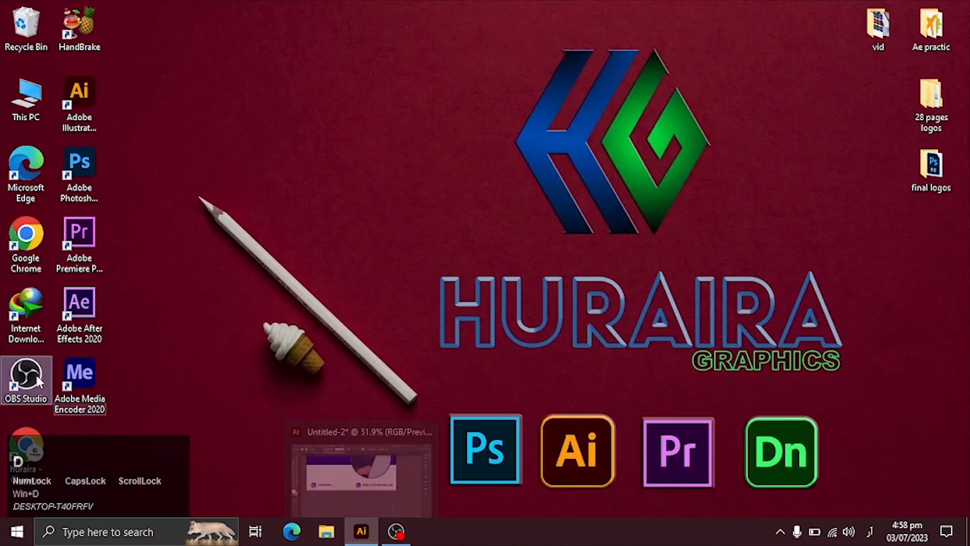
{"action": "double_click", "coordinate": [16, 233]}
{"action": "left_click", "coordinate": [298, 37]}
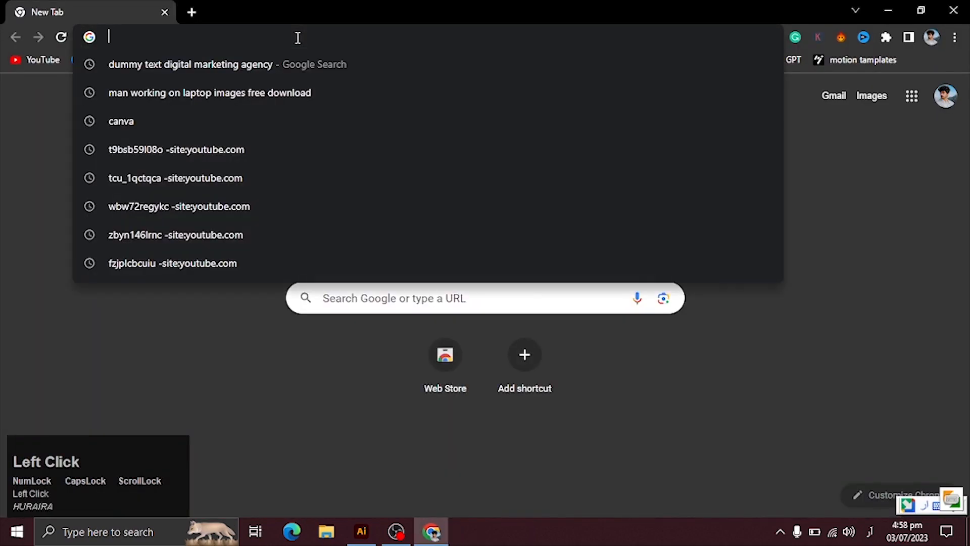
{"action": "type", "text": "WE"}
{"action": "key", "text": "alt+shift"}
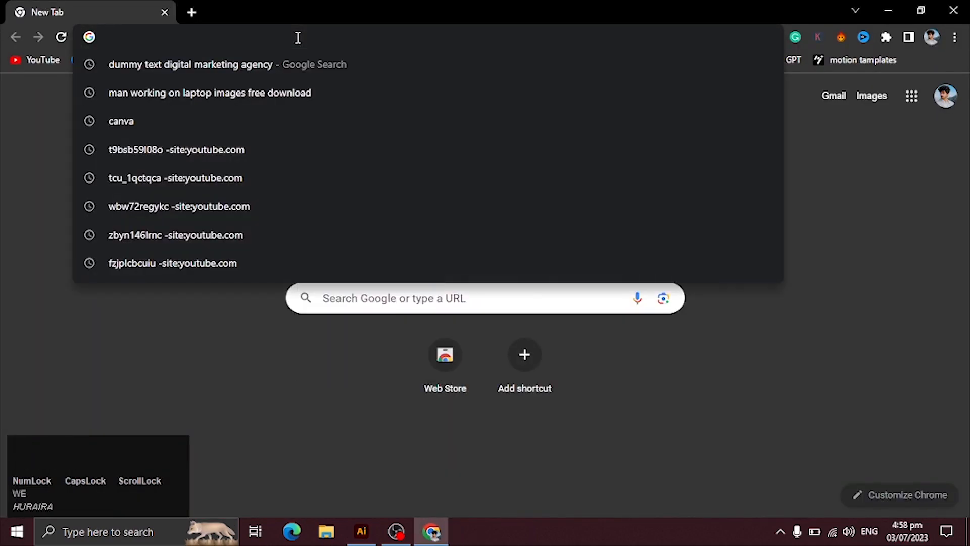
{"action": "type", "text": "WEB"}
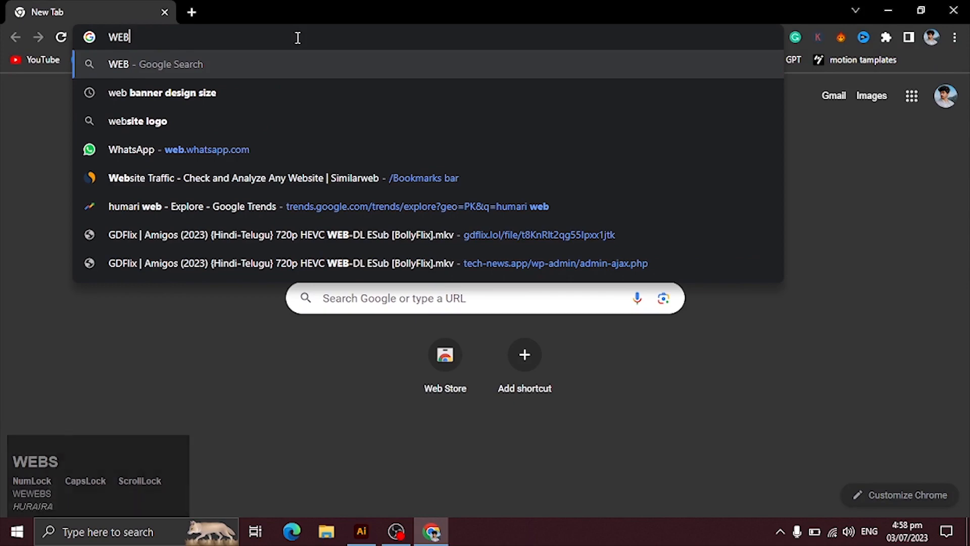
{"action": "key", "text": "Down"}
{"action": "key", "text": "Down"}
{"action": "key", "text": "Return"}
Copy the purple-blue WWW globe image from the results and paste it into Untitled-2 in Illustrator
{"action": "left_click", "coordinate": [925, 316]}
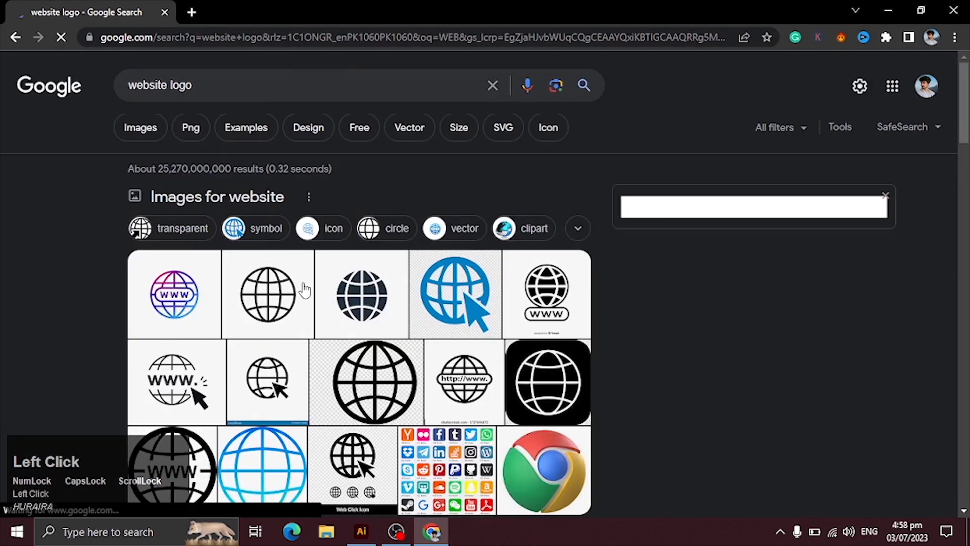
{"action": "right_click", "coordinate": [820, 223]}
{"action": "left_click", "coordinate": [854, 389]}
{"action": "key", "text": "alt+Tab"}
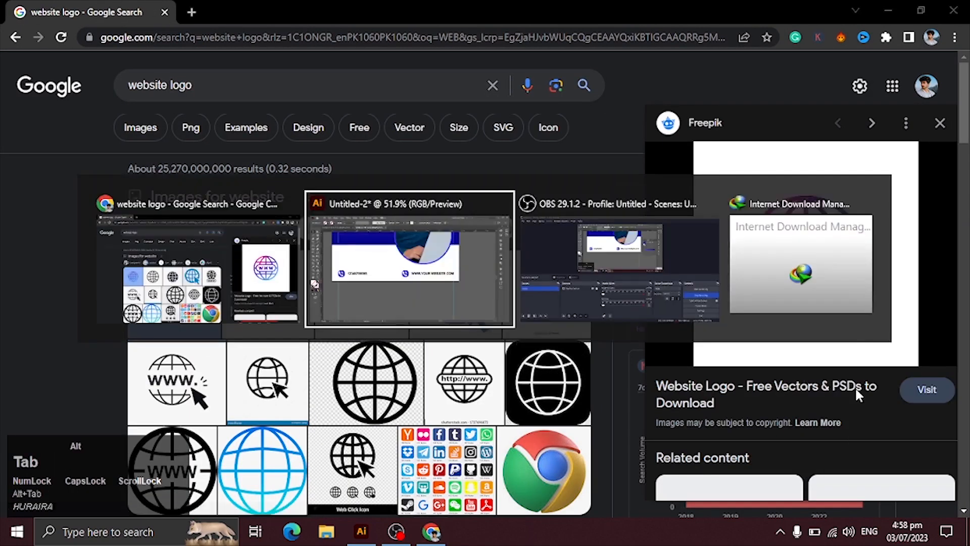
{"action": "key", "text": "ctrl+v"}
Replace the phone icon beside the website text with the WWW globe image, scaled down to icon size
{"action": "left_click_drag", "start_coordinate": [482, 111], "coordinate": [482, 347]}
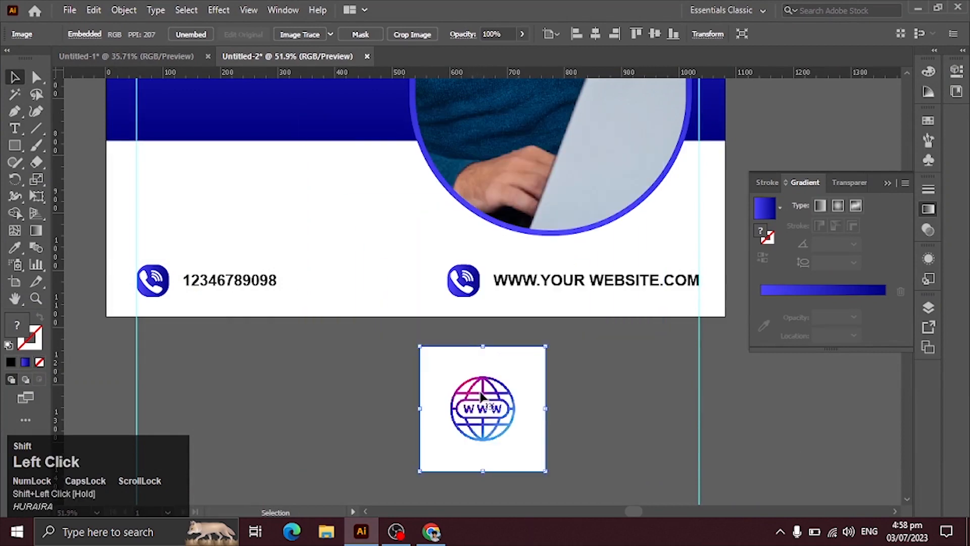
{"action": "left_click_drag", "start_coordinate": [480, 396], "coordinate": [386, 304]}
{"action": "left_click", "coordinate": [467, 277]}
{"action": "key", "text": "Delete"}
{"action": "left_click", "coordinate": [405, 346]}
{"action": "left_click_drag", "start_coordinate": [388, 253], "coordinate": [465, 282]}
{"action": "left_click", "coordinate": [508, 384]}
{"action": "left_click", "coordinate": [475, 361]}
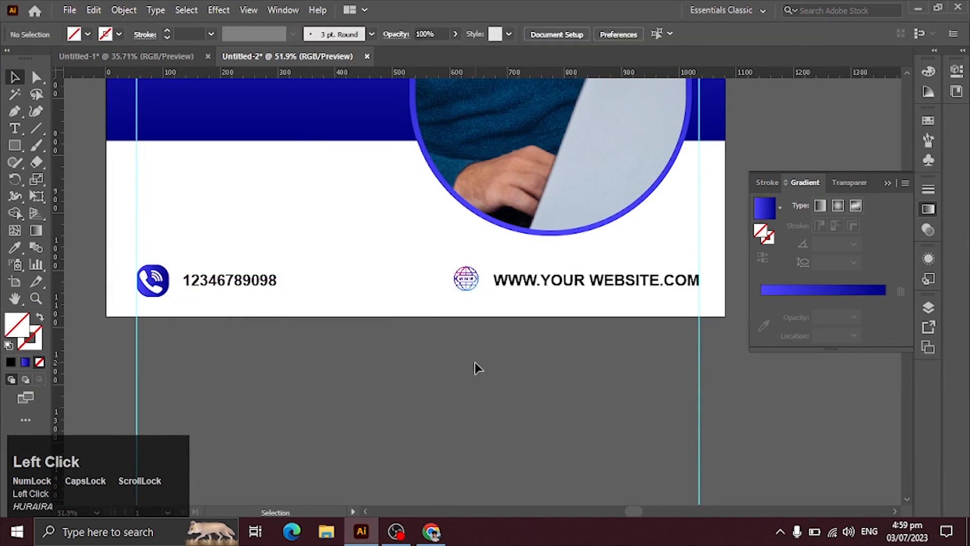
Delete the rounded square behind the remaining phone icon and fill the icon with the band's blue gradient using the Eyedropper
{"action": "left_click", "coordinate": [148, 298]}
{"action": "key", "text": "Delete"}
{"action": "left_click_drag", "start_coordinate": [160, 235], "coordinate": [157, 310]}
{"action": "left_click", "coordinate": [16, 248]}
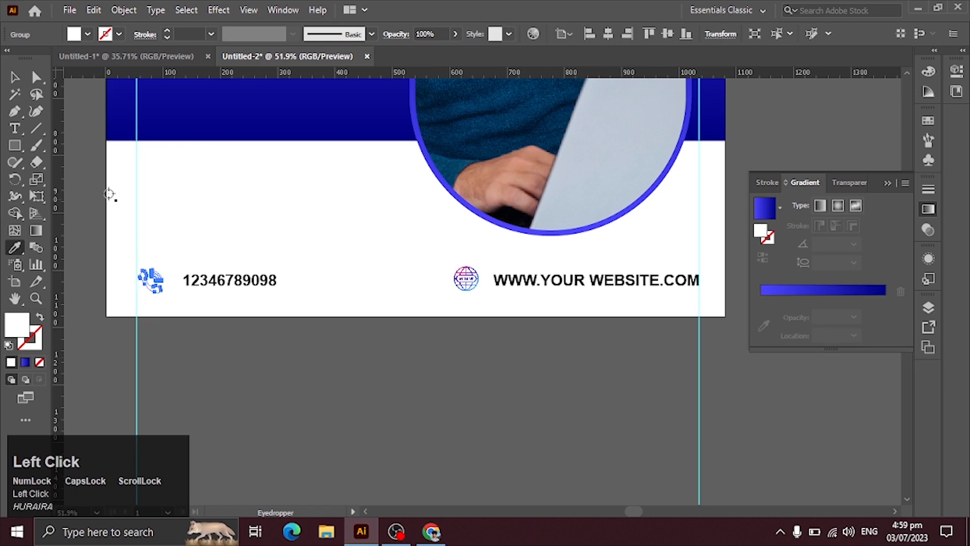
{"action": "left_click", "coordinate": [122, 126]}
{"action": "left_click", "coordinate": [394, 354]}
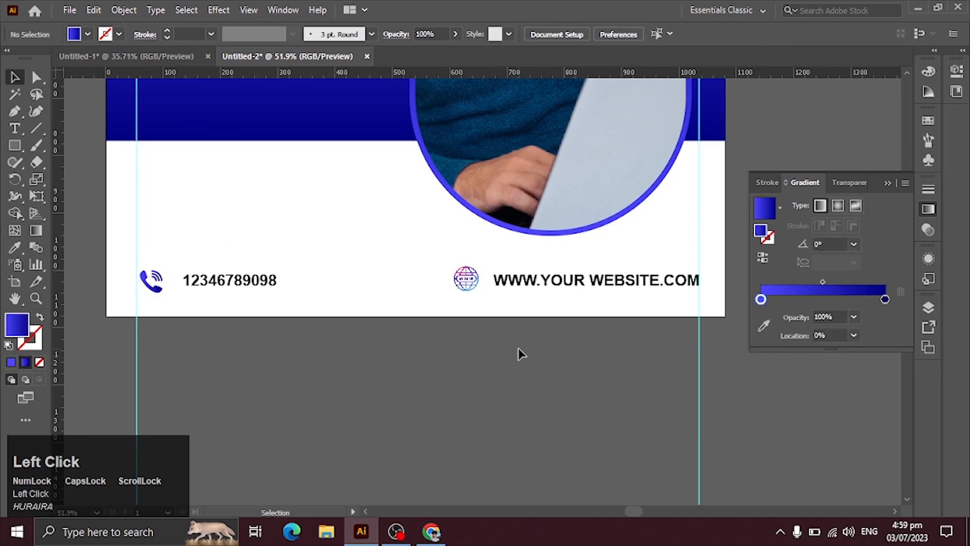
Create an inward offset path of -20 px from the blue capsule around the photo
{"action": "left_click_drag", "start_coordinate": [539, 281], "coordinate": [459, 403]}
{"action": "left_click", "coordinate": [497, 412]}
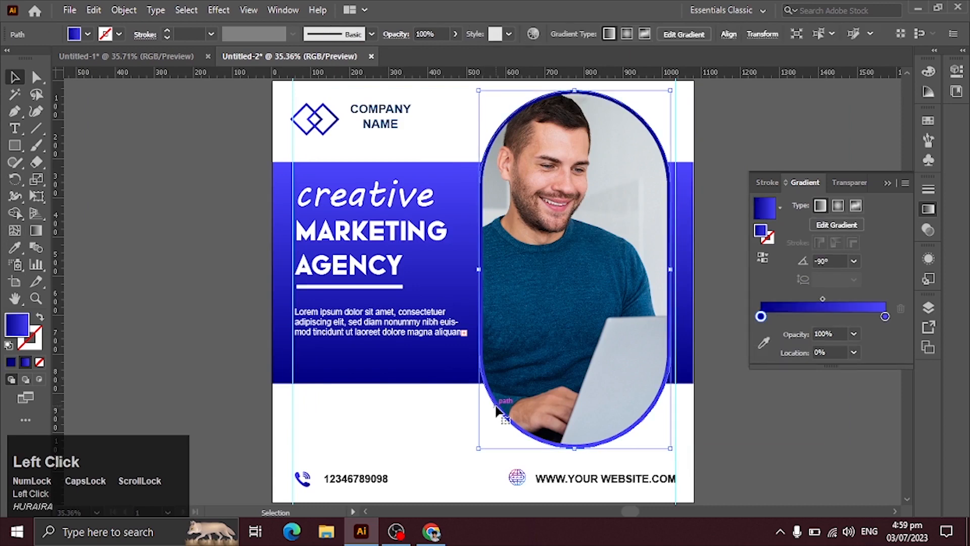
{"action": "left_click", "coordinate": [123, 9]}
{"action": "mouse_move", "coordinate": [232, 341]}
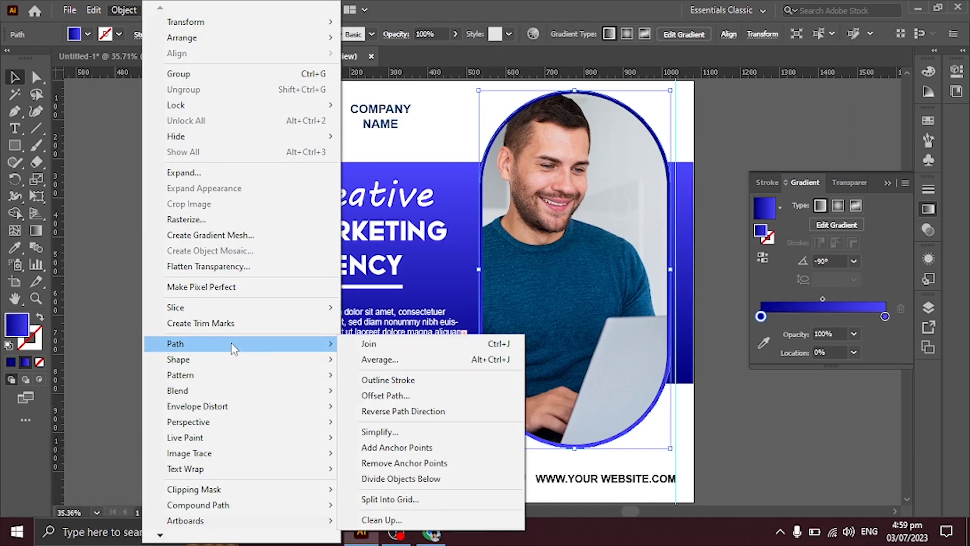
{"action": "left_click", "coordinate": [382, 397]}
{"action": "key", "text": "Down"}
{"action": "key", "text": "Down"}
{"action": "key", "text": "Down"}
{"action": "key", "text": "Down"}
{"action": "key", "text": "Down"}
{"action": "key", "text": "Down"}
{"action": "key", "text": "Down"}
{"action": "key", "text": "Down"}
{"action": "key", "text": "Down"}
{"action": "key", "text": "Down"}
{"action": "key", "text": "Down"}
{"action": "key", "text": "Down"}
{"action": "key", "text": "Down"}
{"action": "key", "text": "Down"}
{"action": "key", "text": "Down"}
{"action": "key", "text": "Down"}
{"action": "key", "text": "Down"}
{"action": "key", "text": "Down"}
{"action": "key", "text": "Down"}
{"action": "key", "text": "Down"}
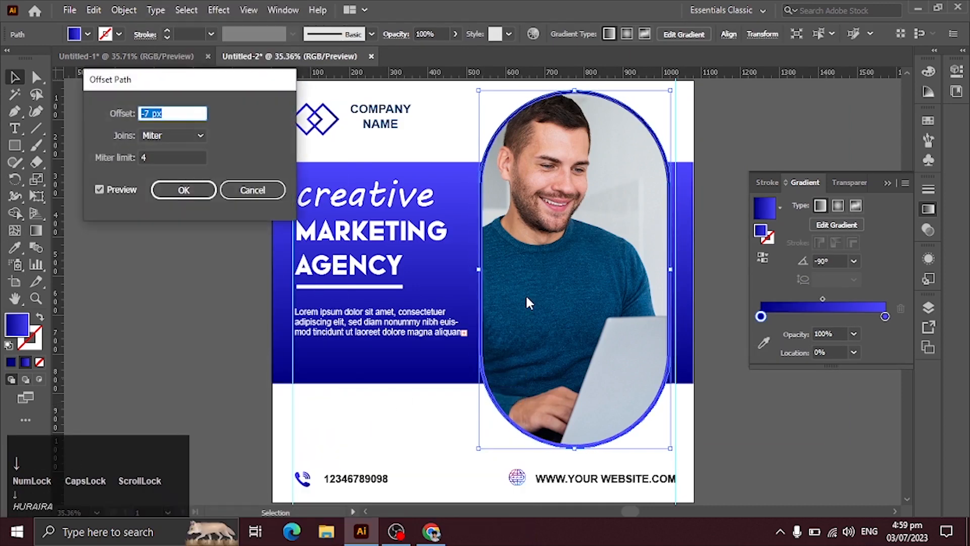
{"action": "key", "text": "Up"}
{"action": "key", "text": "Up"}
{"action": "key", "text": "Up"}
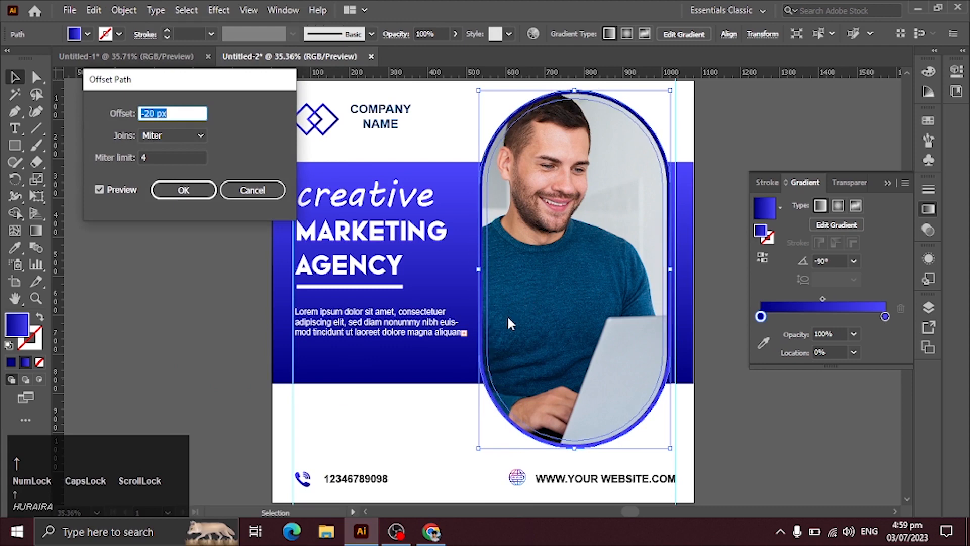
{"action": "left_click", "coordinate": [185, 190]}
Bring the inner offset capsule to the front and swap its gradient fill to the stroke, leaving no fill
{"action": "key", "text": "ctrl+shift+bracketright"}
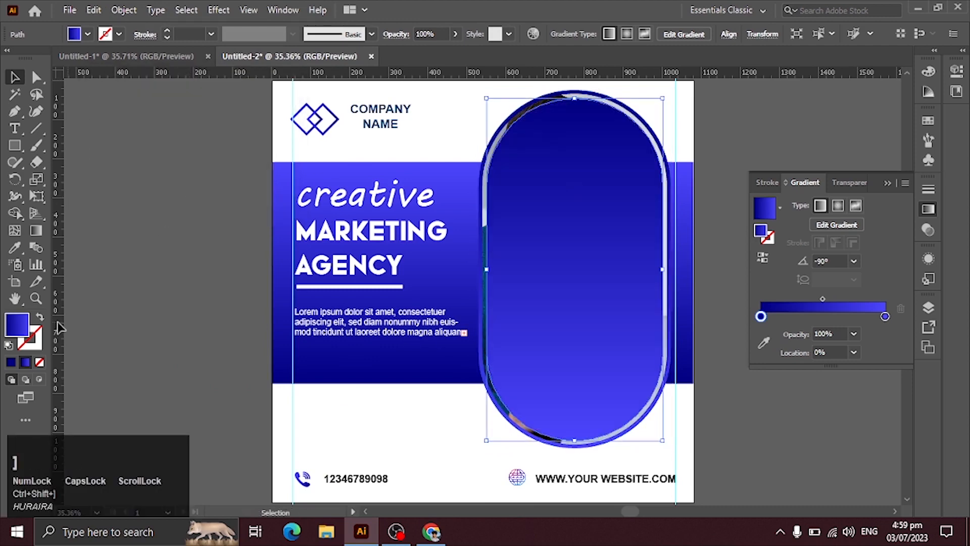
{"action": "left_click", "coordinate": [40, 316]}
{"action": "left_click", "coordinate": [100, 308]}
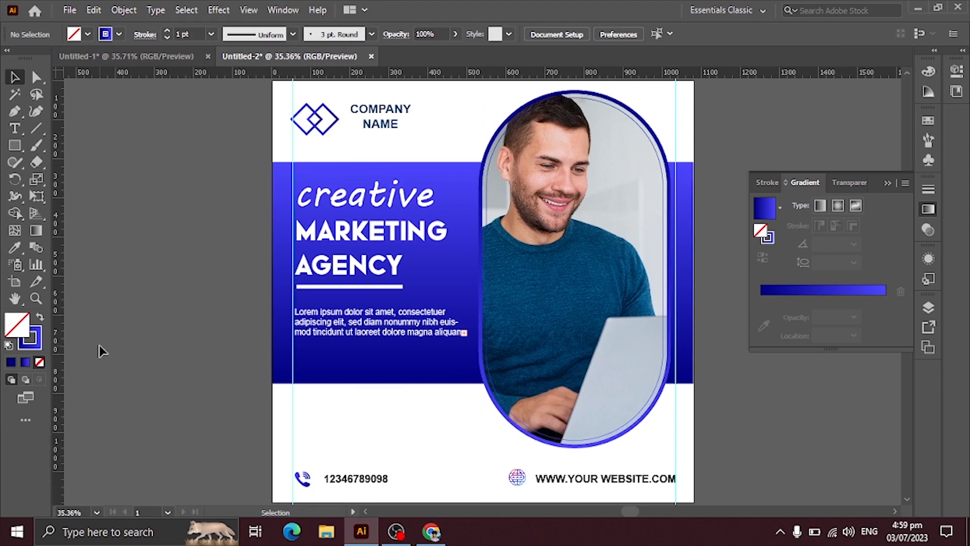
{"action": "left_click_drag", "start_coordinate": [394, 368], "coordinate": [376, 325]}
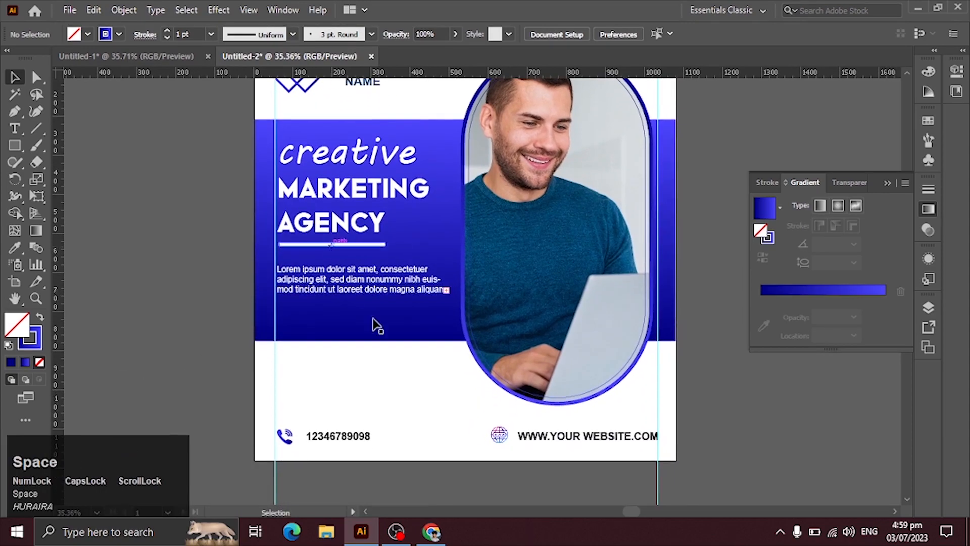
{"action": "left_click", "coordinate": [557, 348]}
{"action": "left_click", "coordinate": [421, 461]}
{"action": "left_click_drag", "start_coordinate": [514, 386], "coordinate": [443, 416]}
{"action": "left_click_drag", "start_coordinate": [455, 236], "coordinate": [467, 268]}
Switch to Chrome and search for "blue abstract background"
{"action": "left_click", "coordinate": [431, 532]}
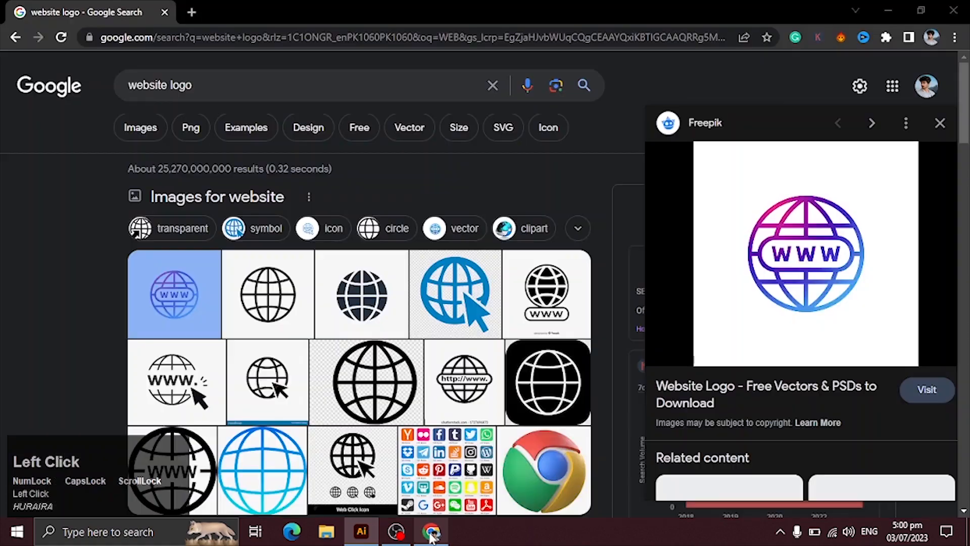
{"action": "left_click", "coordinate": [221, 88]}
{"action": "key", "text": "ctrl+a"}
{"action": "type", "text": "BLUE AB"}
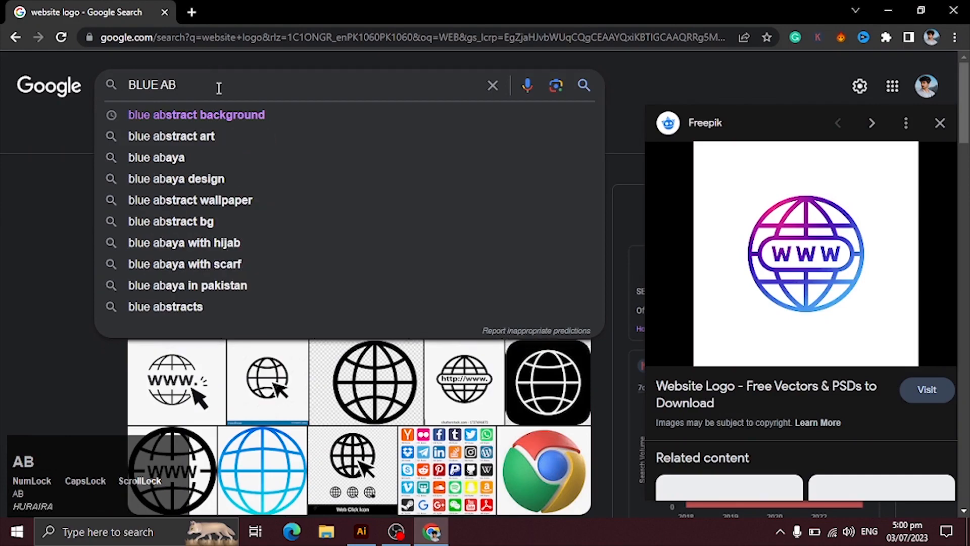
{"action": "key", "text": "Down"}
{"action": "key", "text": "Return"}
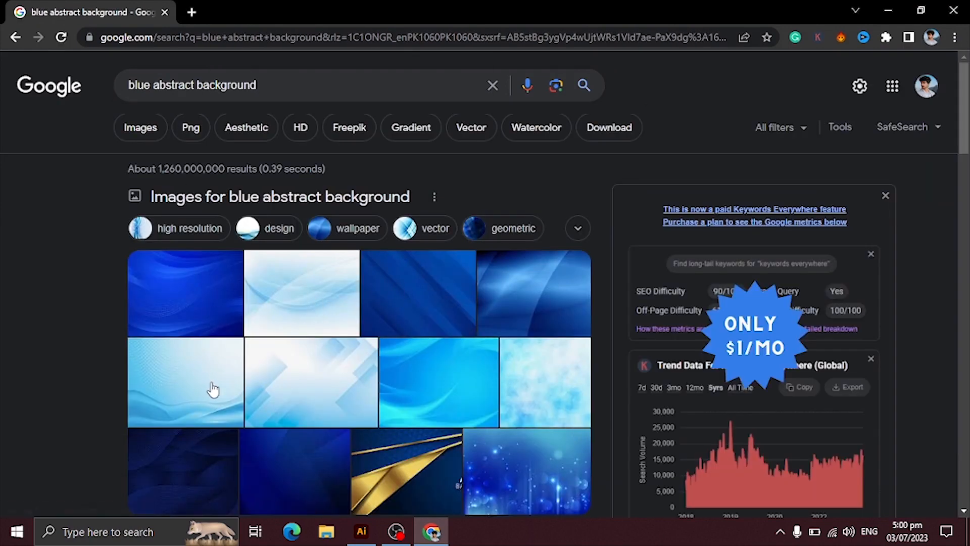
Browse the image results for a suitable blue abstract background
{"action": "left_click_drag", "start_coordinate": [965, 145], "coordinate": [965, 165]}
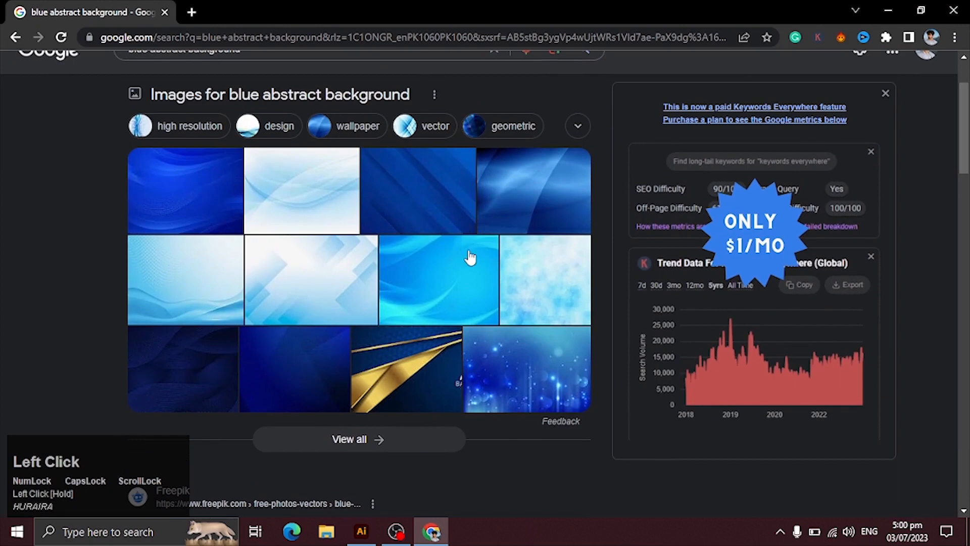
{"action": "left_click", "coordinate": [145, 320]}
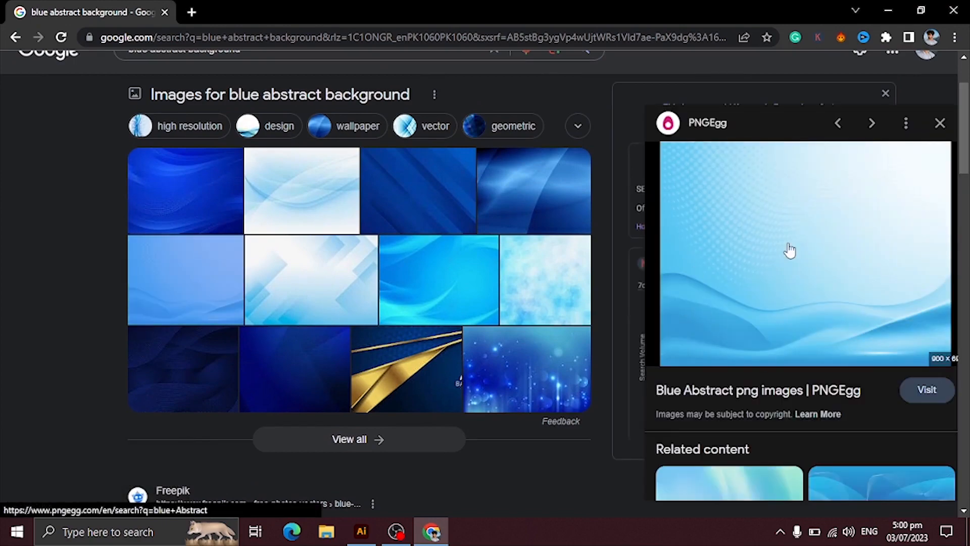
{"action": "left_click_drag", "start_coordinate": [968, 170], "coordinate": [968, 147]}
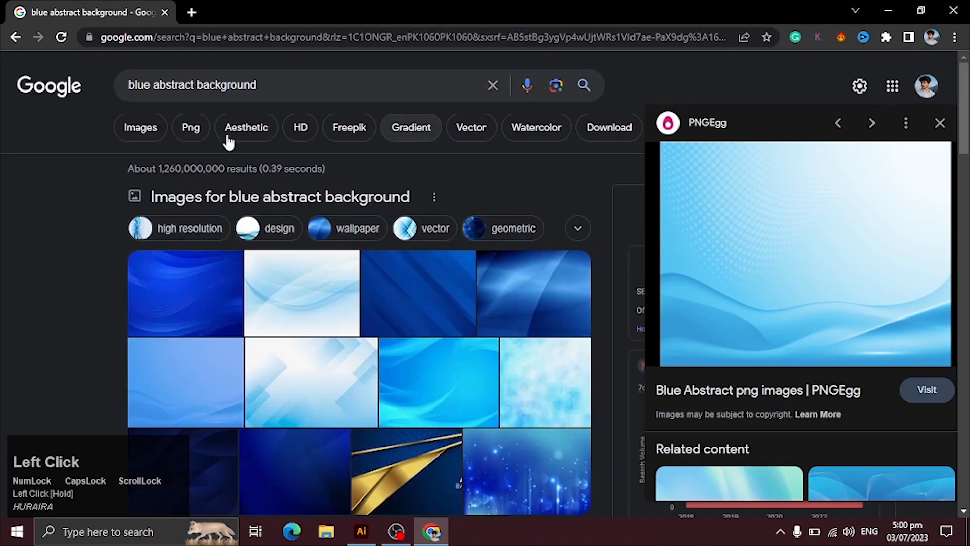
{"action": "left_click", "coordinate": [152, 128]}
{"action": "left_click_drag", "start_coordinate": [967, 146], "coordinate": [962, 406]}
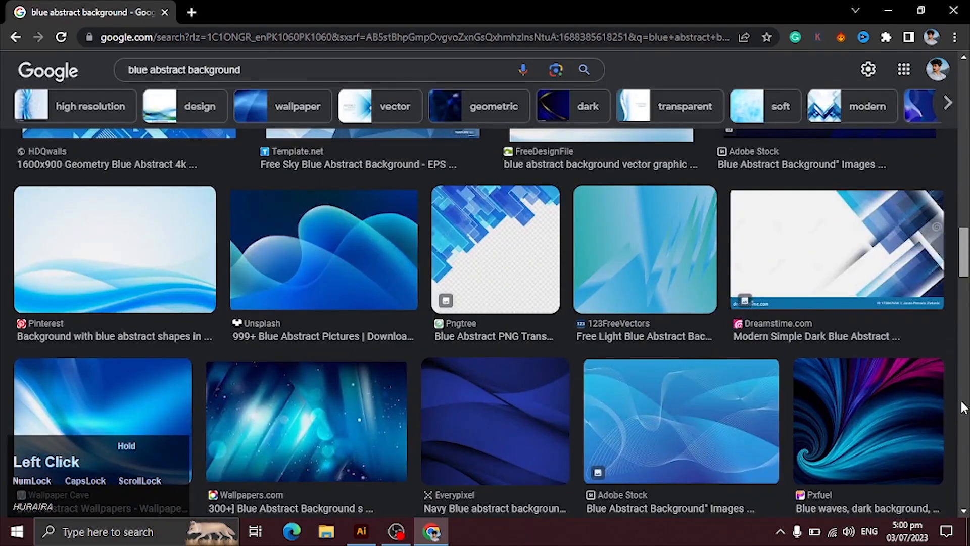
{"action": "left_click_drag", "start_coordinate": [962, 407], "coordinate": [963, 404]}
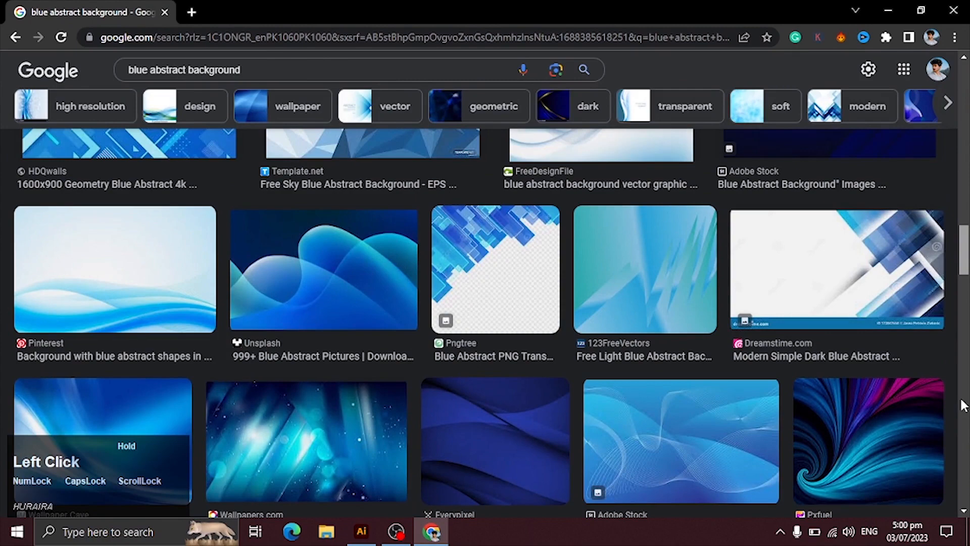
{"action": "left_click_drag", "start_coordinate": [962, 404], "coordinate": [965, 486]}
{"action": "left_click_drag", "start_coordinate": [964, 331], "coordinate": [964, 359]}
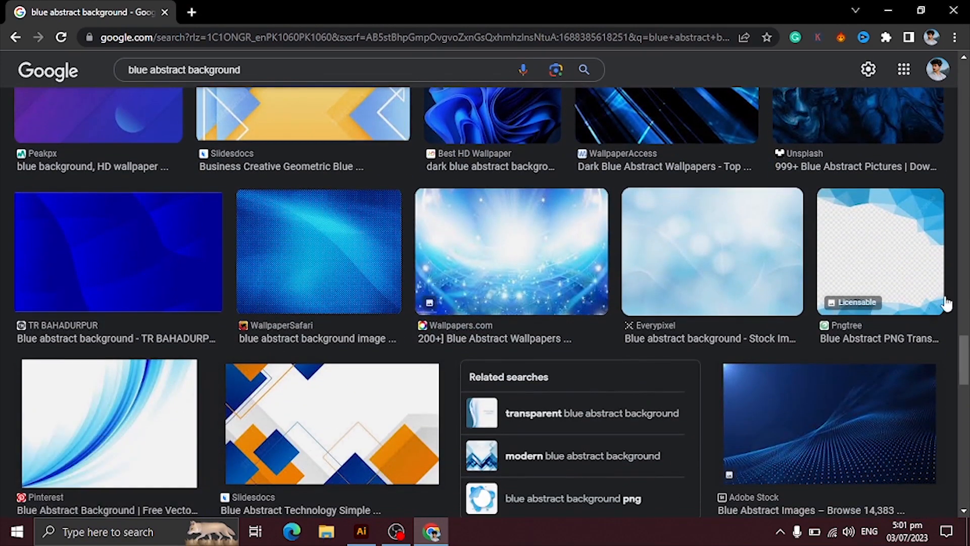
{"action": "mouse_move", "coordinate": [965, 342]}
{"action": "left_mouse_down"}
{"action": "mouse_move", "coordinate": [961, 235]}
{"action": "mouse_move", "coordinate": [941, 275]}
{"action": "mouse_move", "coordinate": [946, 344]}
{"action": "left_mouse_up"}
Copy the Adobe Stock blue background image with thin wavy lines and return to Untitled-2 in Illustrator
{"action": "left_click", "coordinate": [647, 253]}
{"action": "left_click", "coordinate": [655, 349]}
{"action": "right_click", "coordinate": [662, 250]}
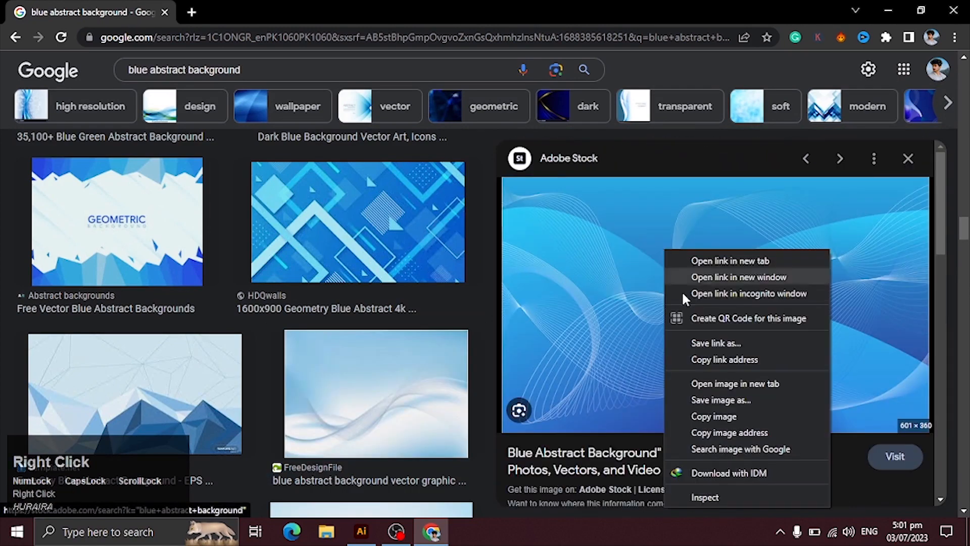
{"action": "left_click", "coordinate": [712, 423]}
{"action": "key", "text": "alt+Tab"}
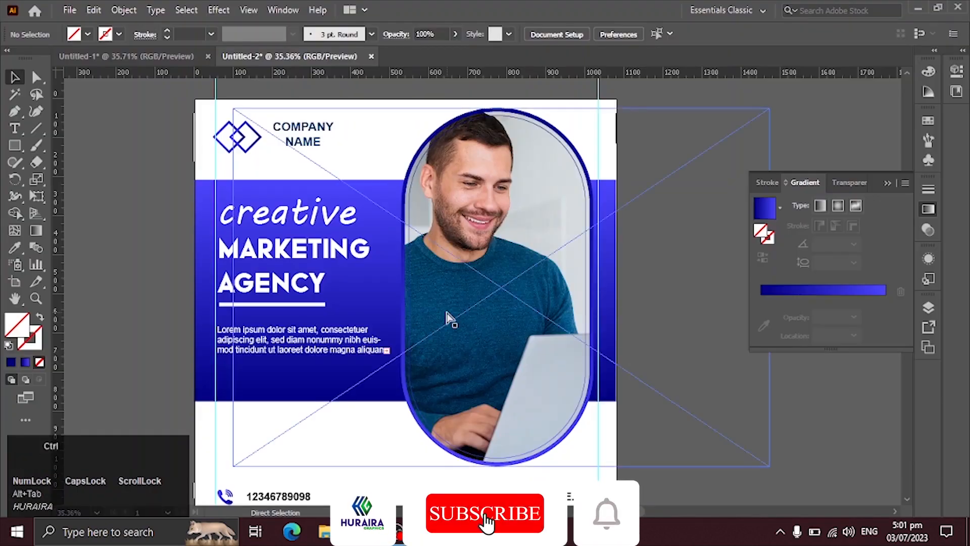
Paste the blue wavy-line background image and park it outside the artboard, beside its left edge
{"action": "key", "text": "ctrl+v"}
{"action": "left_click_drag", "start_coordinate": [502, 310], "coordinate": [73, 251]}
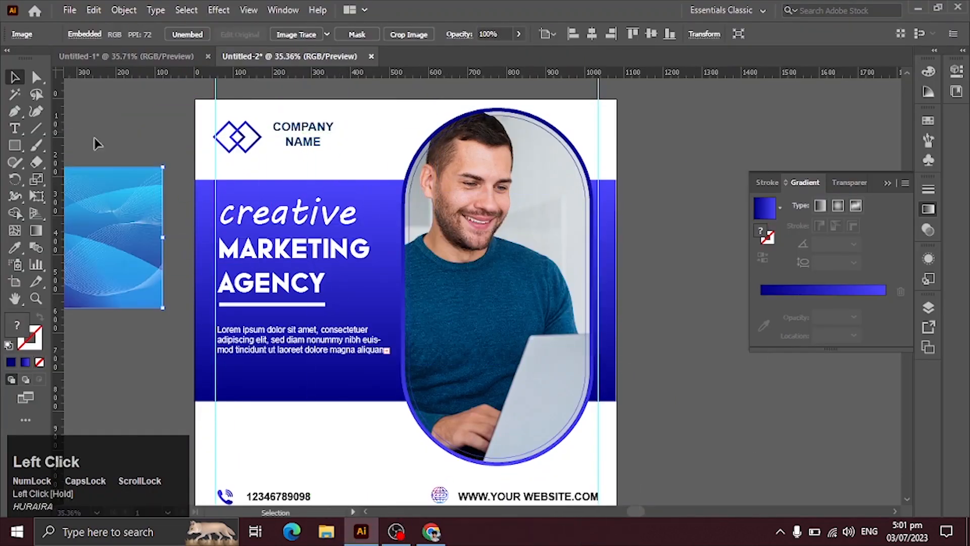
Draw a rectangle covering the whole artboard, fill it with navy 00007F and send it behind all artwork
{"action": "left_click", "coordinate": [162, 115]}
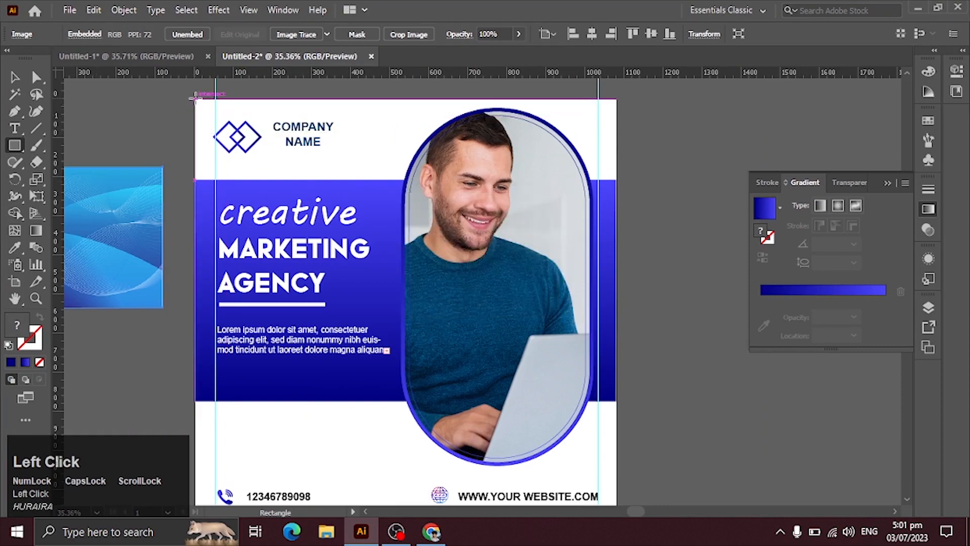
{"action": "left_click_drag", "start_coordinate": [195, 98], "coordinate": [617, 407]}
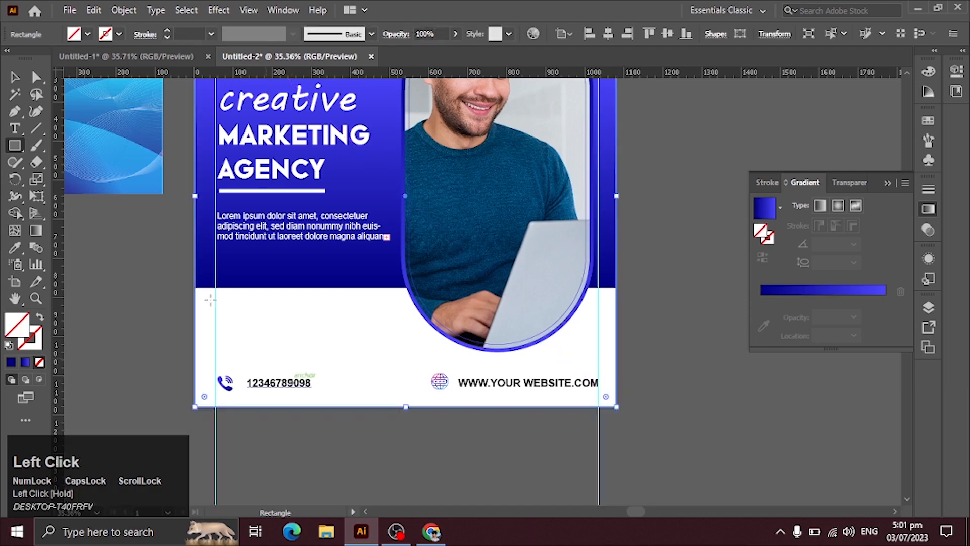
{"action": "left_click", "coordinate": [11, 362]}
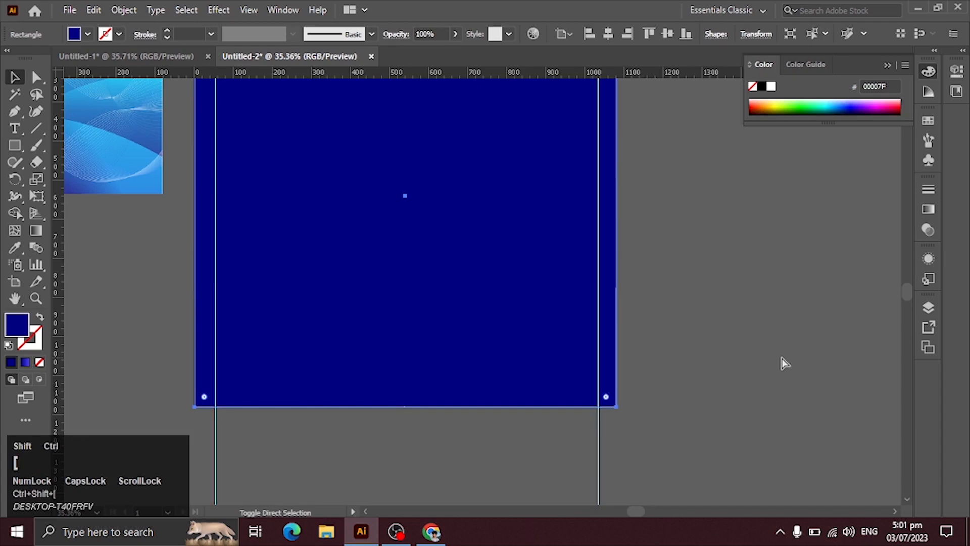
{"action": "key", "text": "ctrl+shift+["}
{"action": "left_click_drag", "start_coordinate": [425, 273], "coordinate": [575, 334]}
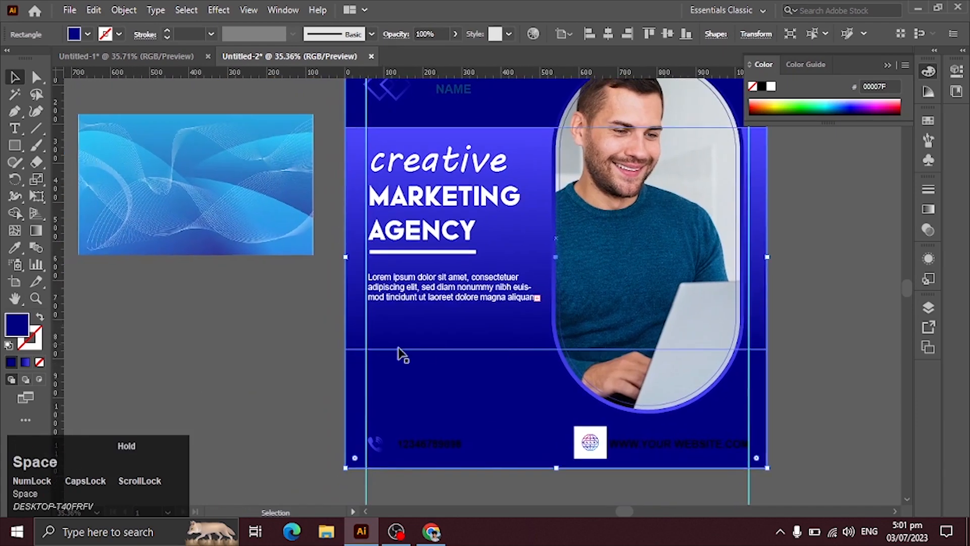
Move the blue background image so it overlaps the artboard's lower left edge and bring it to the front
{"action": "left_click", "coordinate": [255, 372]}
{"action": "left_click_drag", "start_coordinate": [210, 220], "coordinate": [314, 381]}
{"action": "key", "text": "ctrl+shift+bracketright"}
Try to make a clipping mask from the background image and the navy rectangle
{"action": "left_click", "coordinate": [526, 403], "text": "shift"}
{"action": "right_click", "coordinate": [395, 363]}
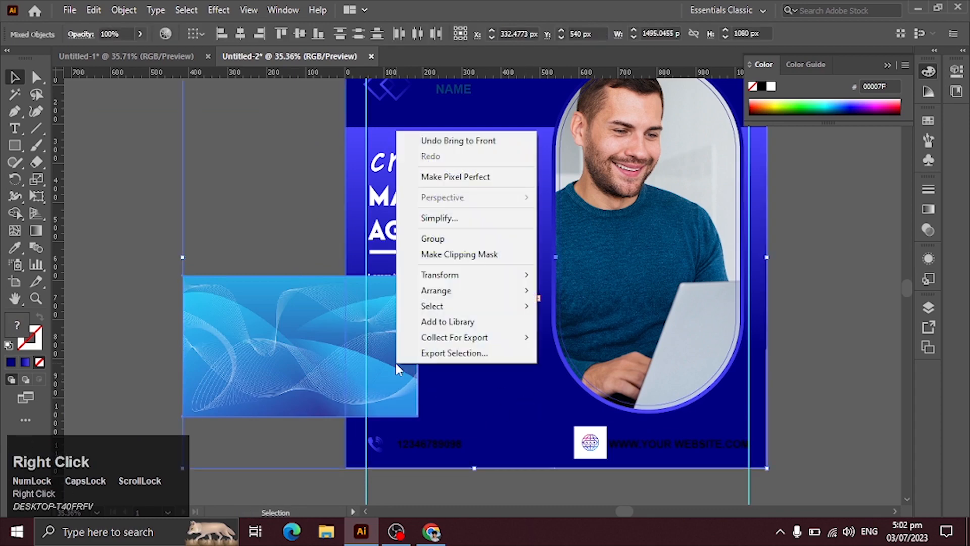
{"action": "left_click", "coordinate": [420, 256]}
{"action": "key", "text": "Return"}
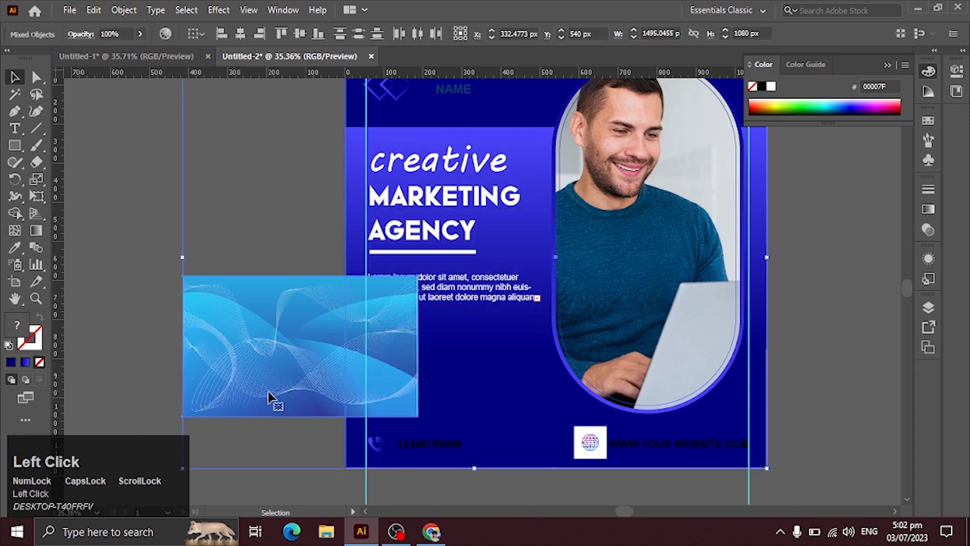
{"action": "left_click", "coordinate": [249, 255]}
{"action": "left_click", "coordinate": [247, 368]}
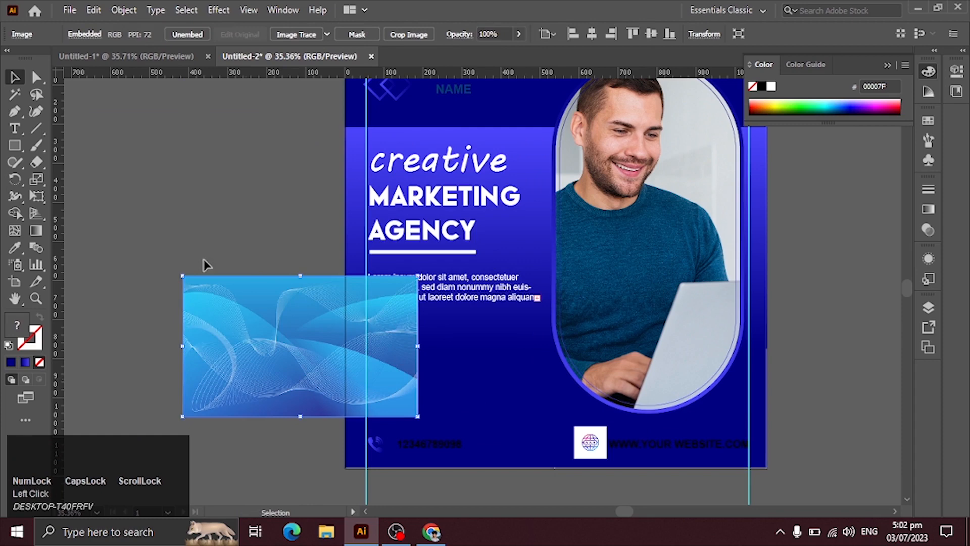
Bring the navy rectangle to the front and select it together with the background image
{"action": "left_click", "coordinate": [487, 423]}
{"action": "key", "text": "ctrl+shift+bracketright"}
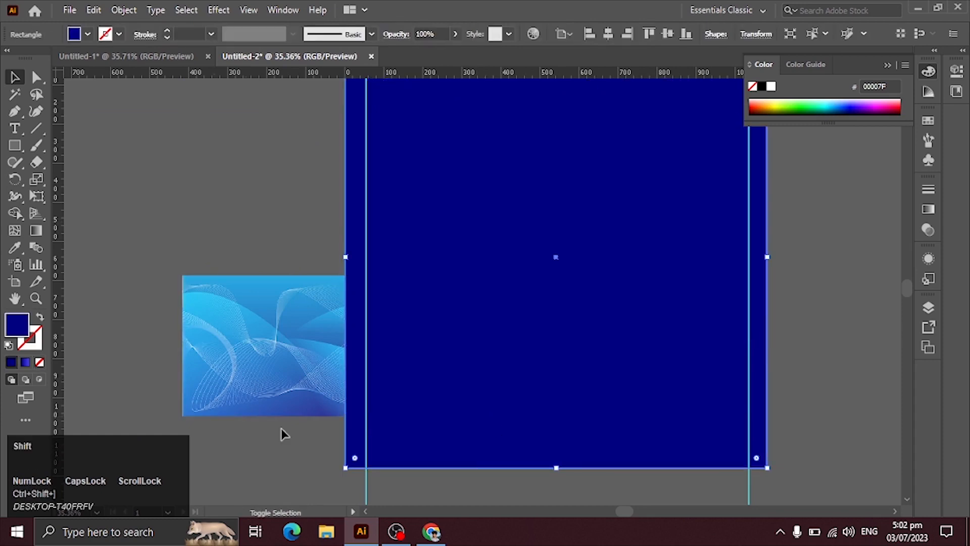
{"action": "left_click", "coordinate": [251, 342], "text": "shift"}
{"action": "right_click", "coordinate": [250, 341]}
{"action": "left_click", "coordinate": [333, 216]}
{"action": "right_click", "coordinate": [330, 325]}
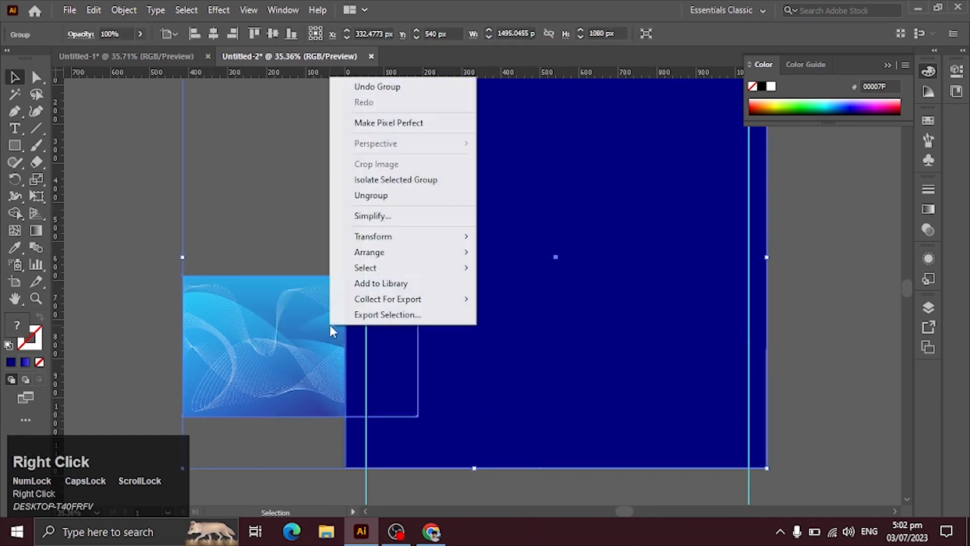
{"action": "left_click", "coordinate": [377, 197]}
Clip the background image with the navy rectangle, then reposition and enlarge the image inside the mask to fill the square
{"action": "right_click", "coordinate": [311, 265]}
{"action": "left_click", "coordinate": [346, 207]}
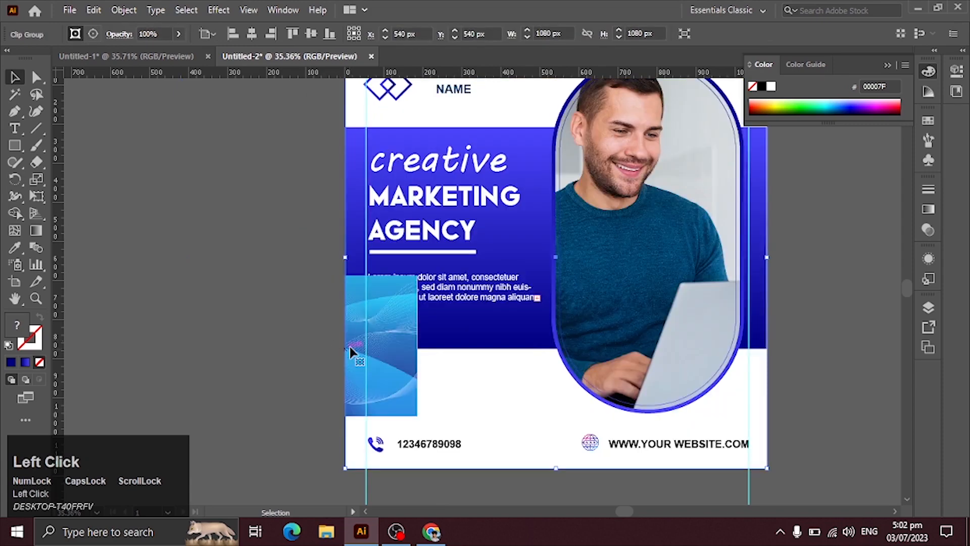
{"action": "double_click", "coordinate": [385, 369]}
{"action": "left_click_drag", "start_coordinate": [416, 427], "coordinate": [372, 436]}
{"action": "left_click_drag", "start_coordinate": [329, 353], "coordinate": [266, 349]}
{"action": "left_click_drag", "start_coordinate": [291, 383], "coordinate": [415, 243]}
{"action": "left_click_drag", "start_coordinate": [451, 281], "coordinate": [684, 404]}
{"action": "left_click_drag", "start_coordinate": [461, 433], "coordinate": [431, 288]}
{"action": "left_click_drag", "start_coordinate": [403, 256], "coordinate": [404, 420]}
{"action": "double_click", "coordinate": [783, 305]}
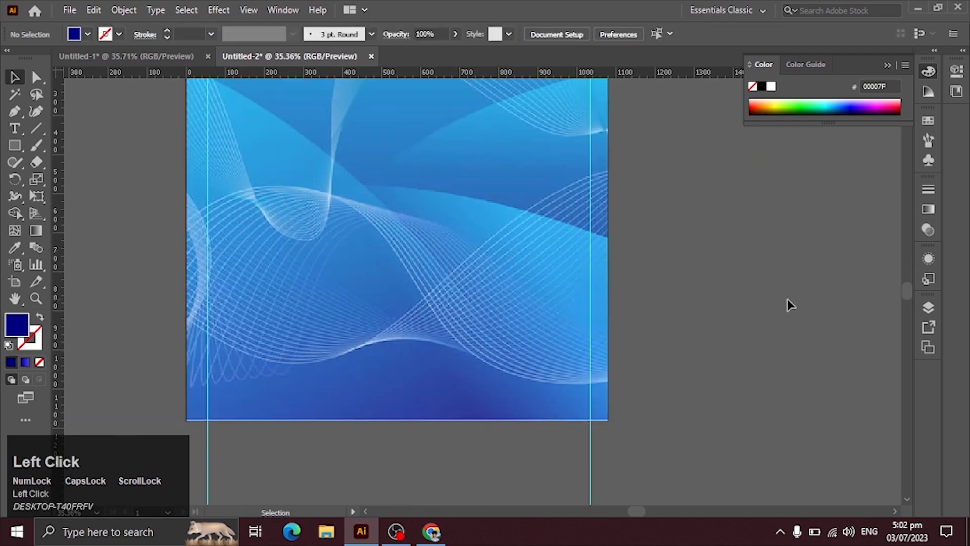
Send the clipped background image behind all other artwork
{"action": "left_click_drag", "start_coordinate": [632, 372], "coordinate": [592, 375]}
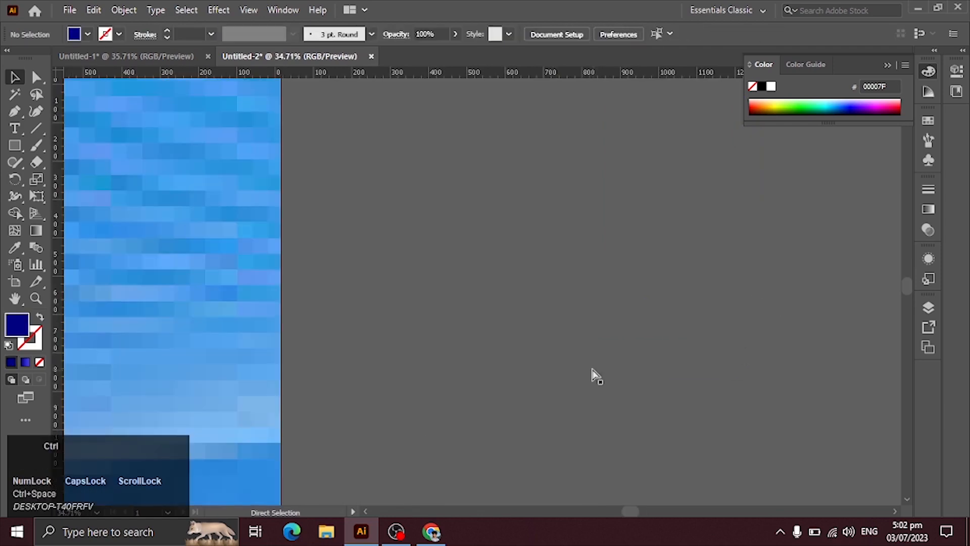
{"action": "key", "text": "ctrl+0"}
{"action": "left_click", "coordinate": [279, 286], "text": "ctrl"}
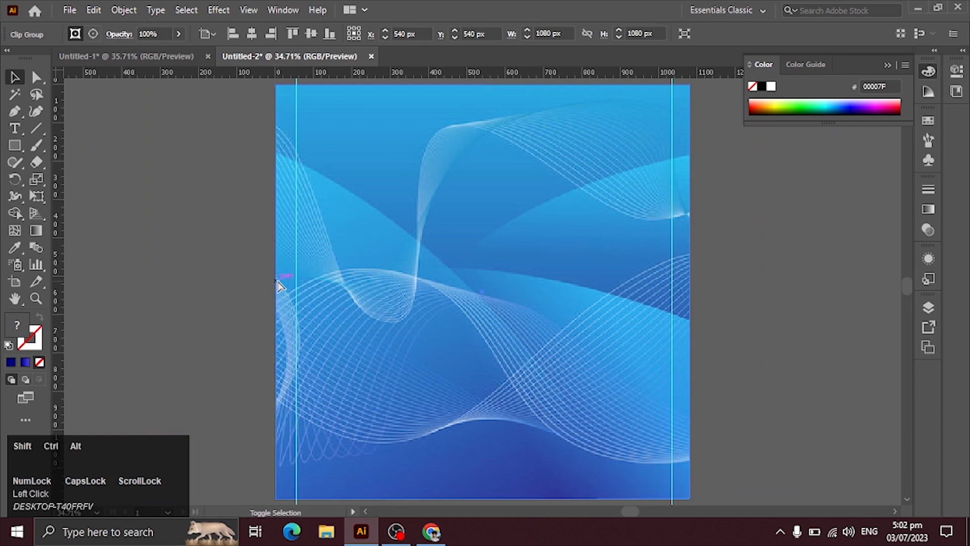
{"action": "key", "text": "ctrl+shift+bracketleft"}
{"action": "left_click", "coordinate": [279, 287]}
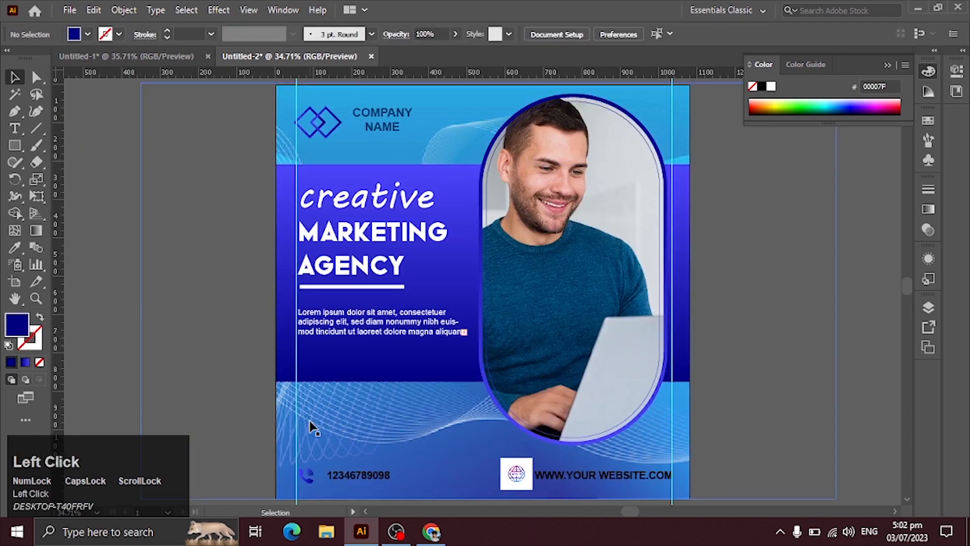
Lower the opacity of the clipped background image so it appears as a pale blue backdrop
{"action": "left_click", "coordinate": [312, 433]}
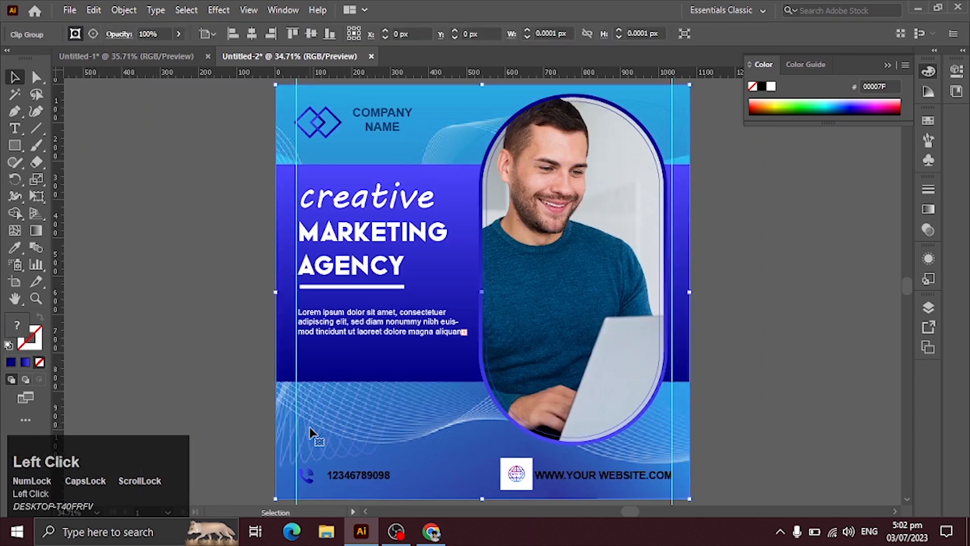
{"action": "left_click", "coordinate": [179, 34]}
{"action": "left_click_drag", "start_coordinate": [156, 50], "coordinate": [145, 52]}
{"action": "left_click", "coordinate": [148, 191]}
{"action": "key", "text": "space"}
{"action": "left_click_drag", "start_coordinate": [470, 371], "coordinate": [329, 371]}
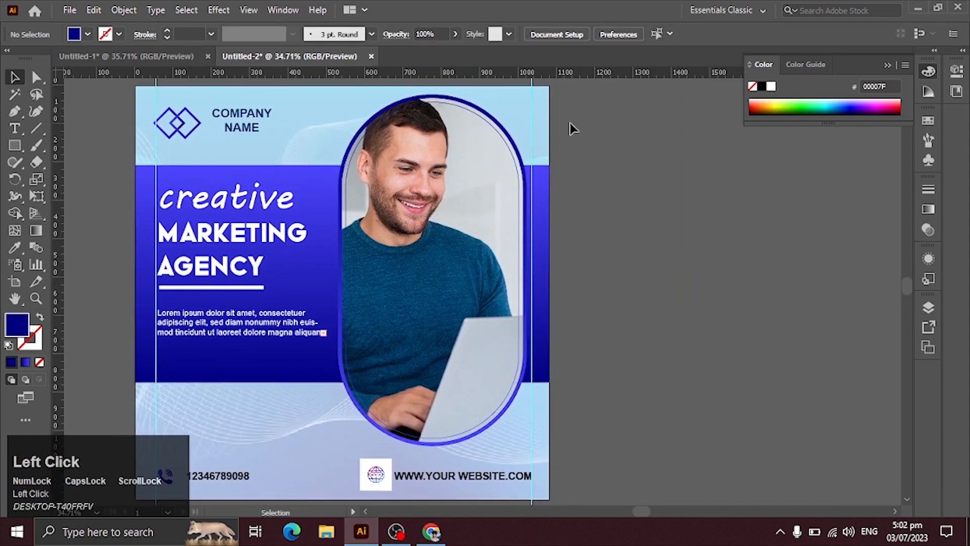
Add a drop shadow to the blue gradient capsule framing the man's photo
{"action": "left_click", "coordinate": [518, 154]}
{"action": "left_click", "coordinate": [524, 161]}
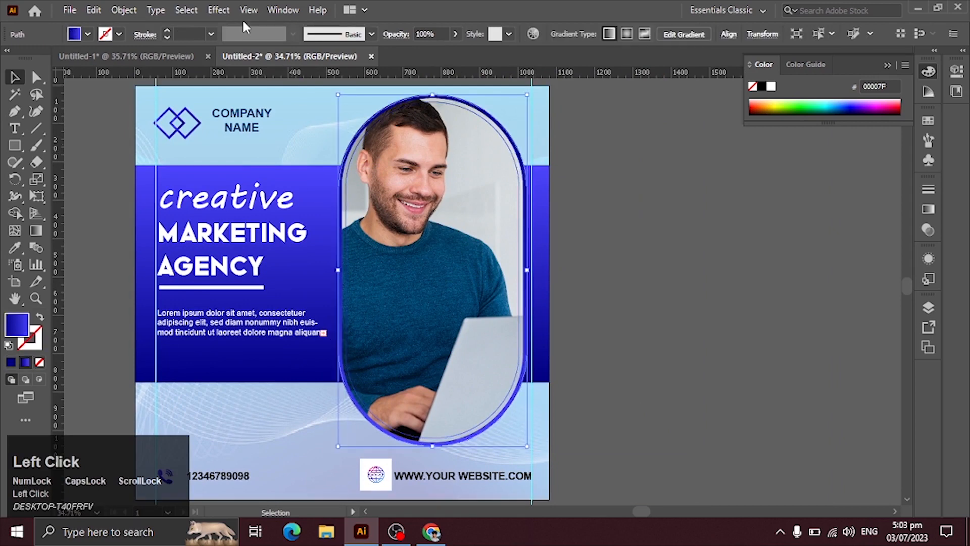
{"action": "left_click", "coordinate": [219, 10]}
{"action": "mouse_move", "coordinate": [356, 171]}
{"action": "left_click", "coordinate": [419, 173]}
{"action": "left_click", "coordinate": [801, 289]}
Add a Multiply drop shadow to the headline text with 75% opacity, 4 px X offset, 3 px Y offset and 5 px blur
{"action": "left_click", "coordinate": [277, 240]}
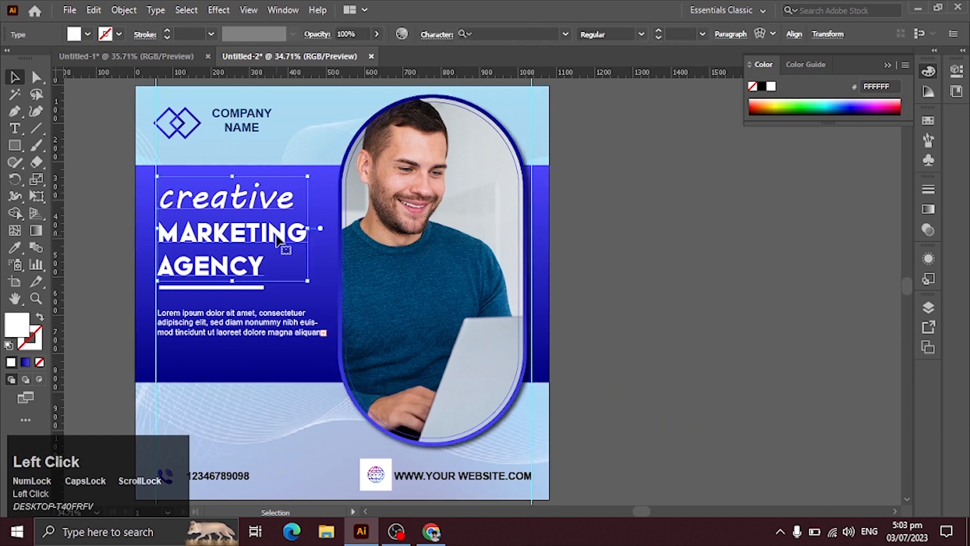
{"action": "left_click", "coordinate": [218, 10]}
{"action": "mouse_move", "coordinate": [356, 170]}
{"action": "left_click", "coordinate": [413, 170]}
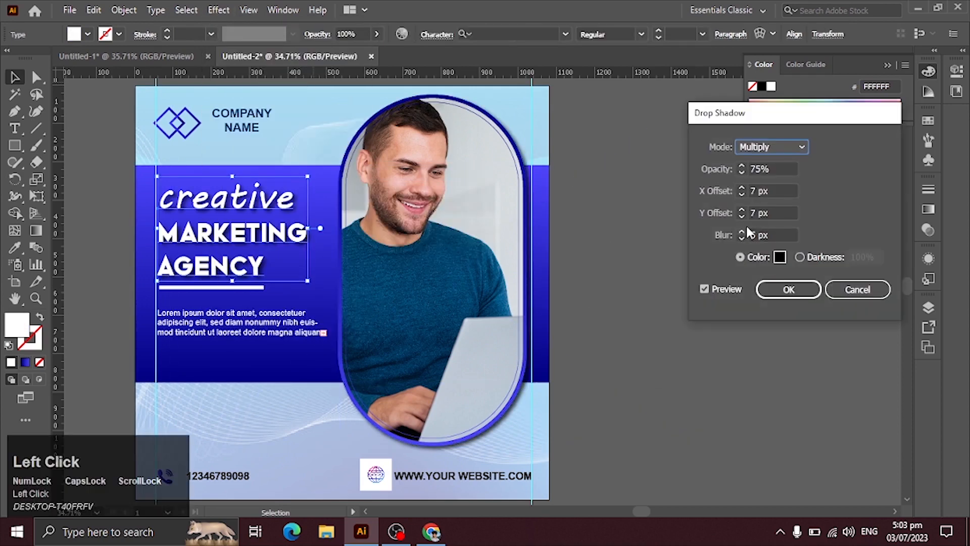
{"action": "left_click", "coordinate": [741, 210]}
{"action": "left_click", "coordinate": [742, 194]}
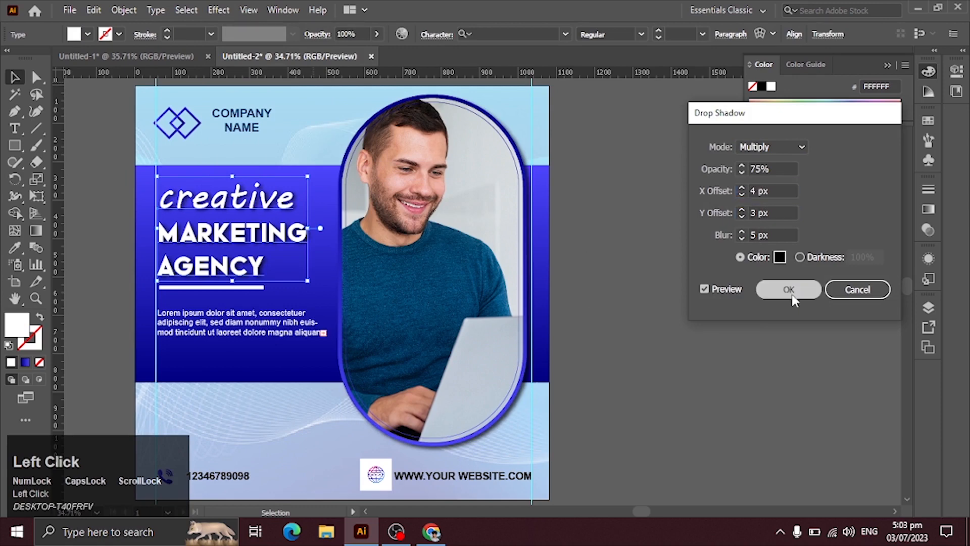
{"action": "left_click", "coordinate": [789, 289]}
{"action": "left_click", "coordinate": [707, 331]}
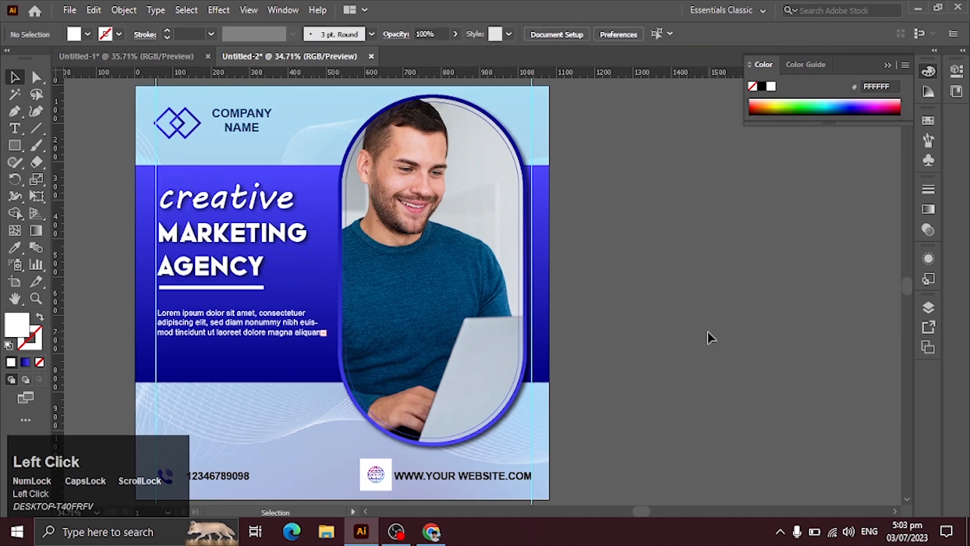
Put COMPANY NAME on a single line and position it beside the logo, vertically centred on it
{"action": "left_click", "coordinate": [199, 128]}
{"action": "left_click", "coordinate": [648, 226]}
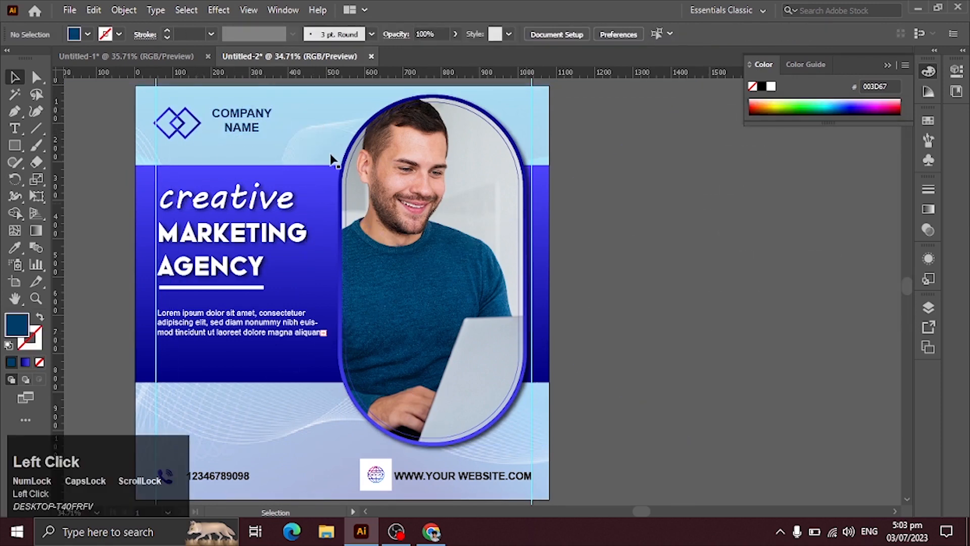
{"action": "double_click", "coordinate": [229, 126]}
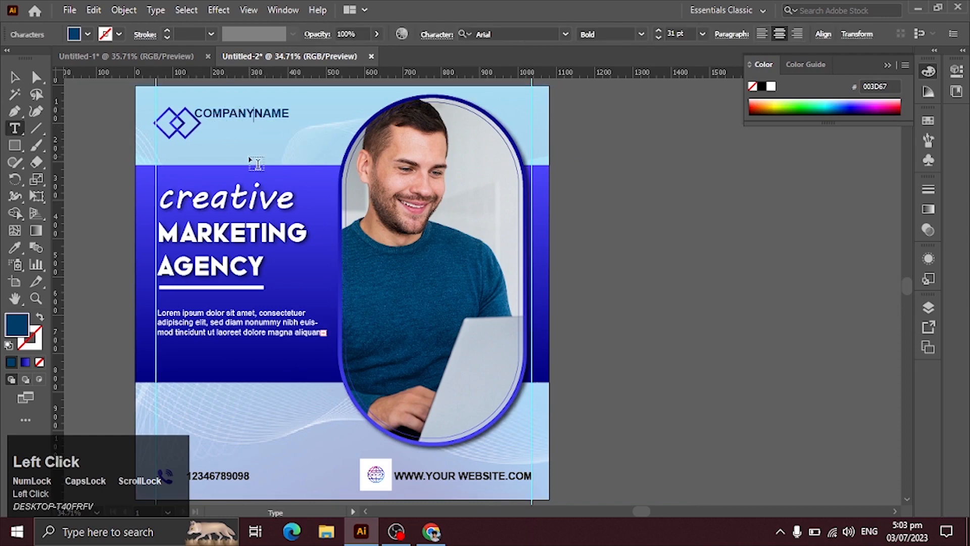
{"action": "left_click", "coordinate": [14, 77]}
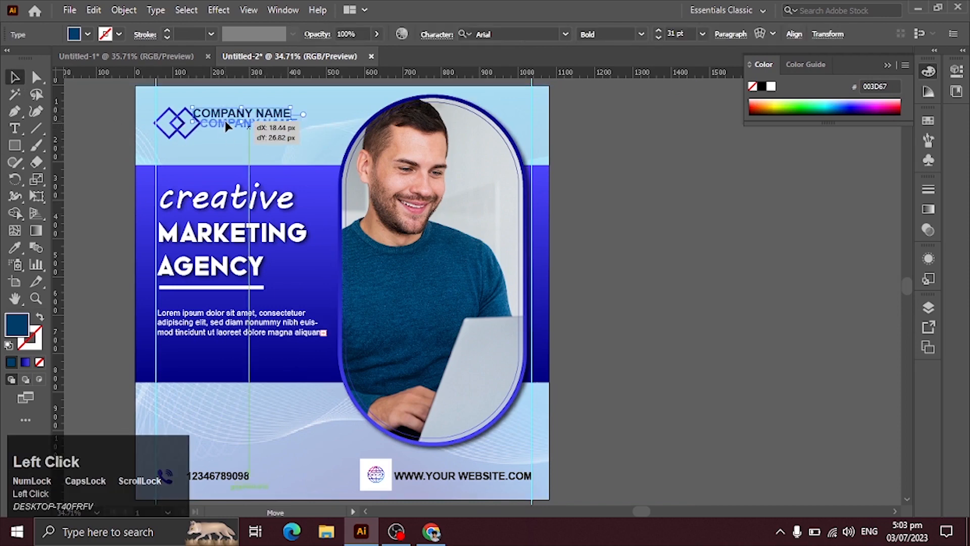
{"action": "left_click_drag", "start_coordinate": [230, 121], "coordinate": [231, 121]}
{"action": "left_click", "coordinate": [569, 189]}
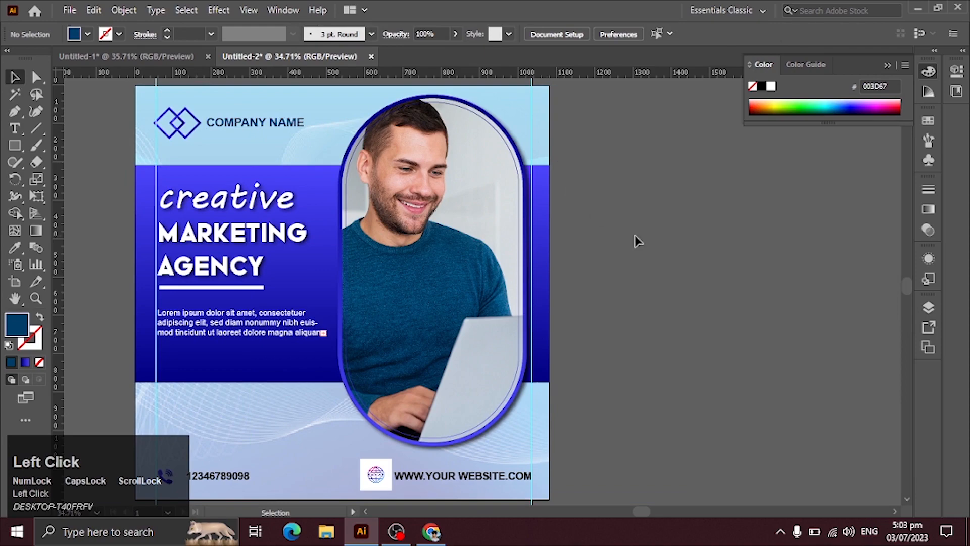
Move the website globe image below the artboard and convert it into expanded vector paths with Image Trace
{"action": "key", "text": "ctrl+0"}
{"action": "left_click_drag", "start_coordinate": [552, 462], "coordinate": [422, 377]}
{"action": "left_click_drag", "start_coordinate": [383, 348], "coordinate": [490, 416]}
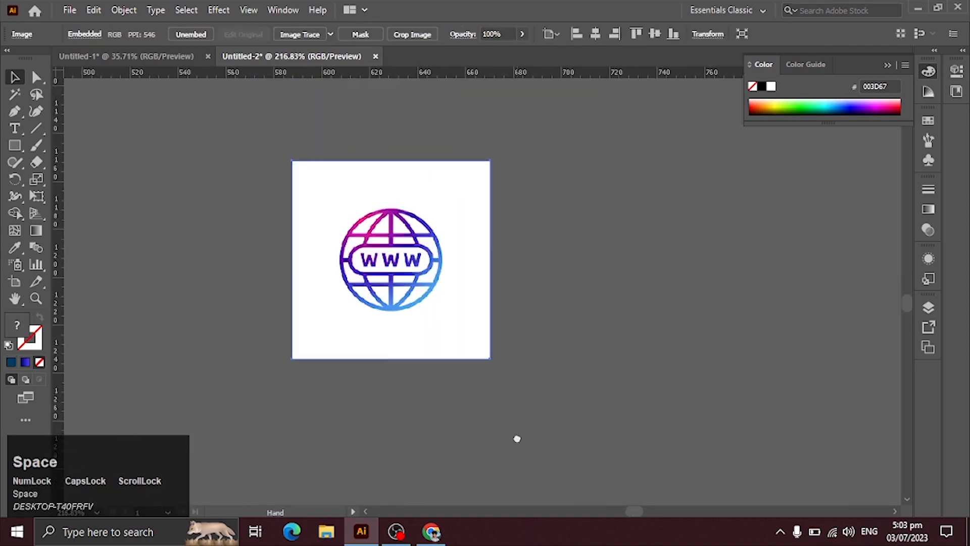
{"action": "left_click", "coordinate": [300, 34]}
{"action": "key", "text": "ctrl+z"}
{"action": "left_click", "coordinate": [439, 201]}
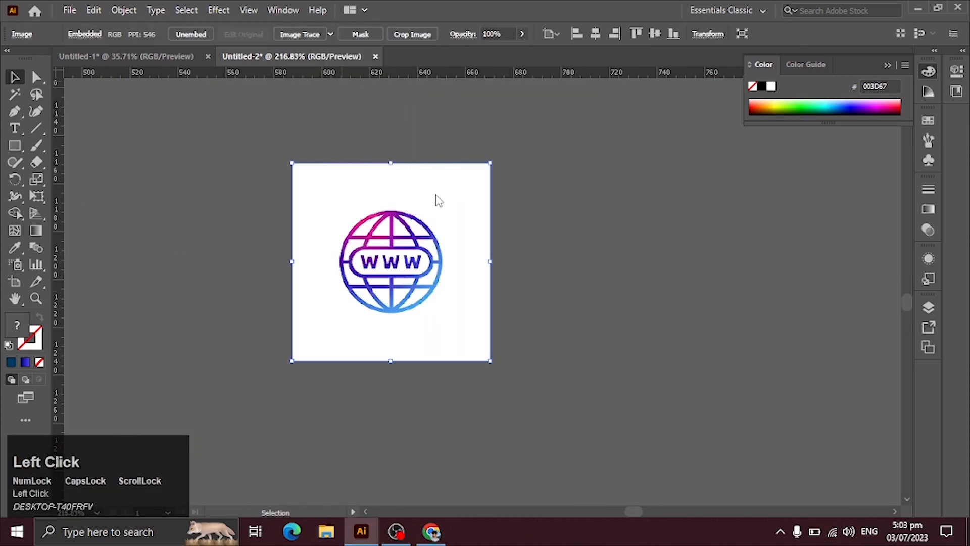
{"action": "left_click", "coordinate": [355, 37]}
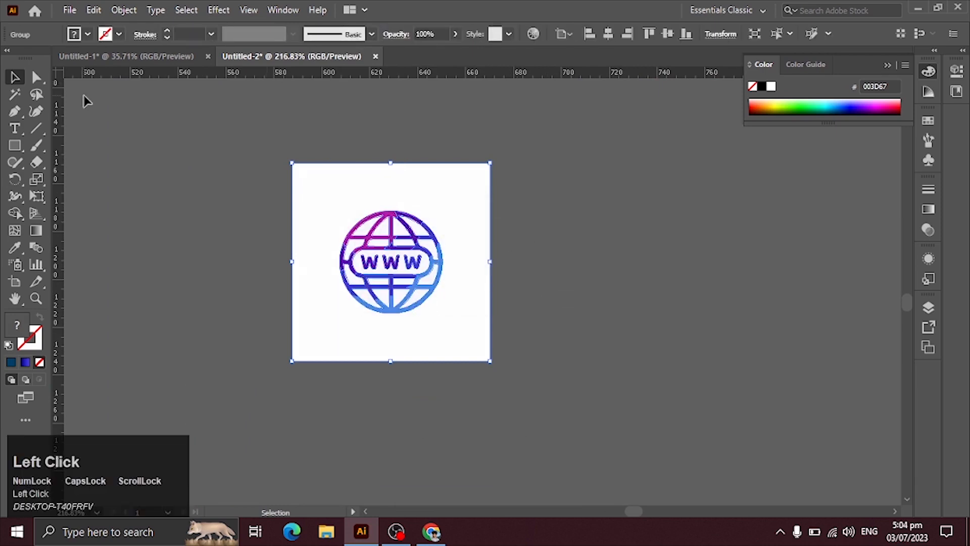
Delete the traced globe's white background using the Magic Wand and group the remaining globe paths
{"action": "left_click", "coordinate": [15, 94]}
{"action": "left_click", "coordinate": [311, 193]}
{"action": "key", "text": "Delete"}
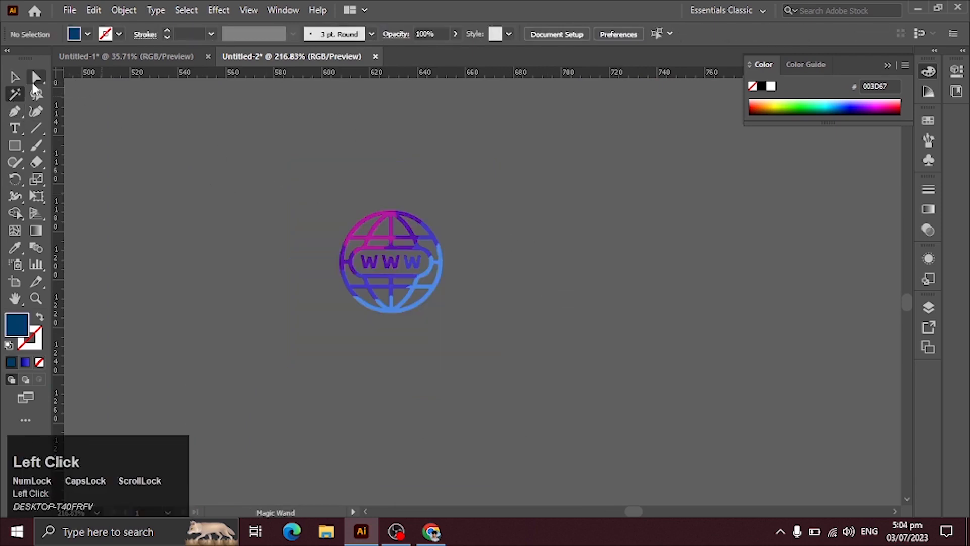
{"action": "key", "text": "ctrl+a"}
{"action": "key", "text": "ctrl+g"}
Place the globe icon in the footer before the website address and enlarge it to fit between the horizontal guides
{"action": "key", "text": "ctrl+space"}
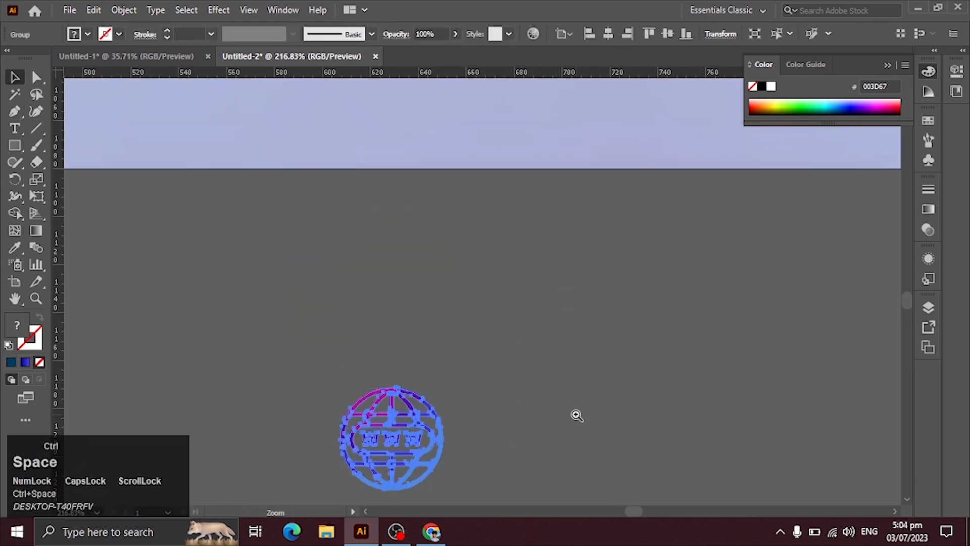
{"action": "key", "text": "ctrl+minus"}
{"action": "key", "text": "ctrl+minus"}
{"action": "key", "text": "ctrl+minus"}
{"action": "key", "text": "ctrl+minus"}
{"action": "key", "text": "ctrl+minus"}
{"action": "key", "text": "ctrl+minus"}
{"action": "left_click_drag", "start_coordinate": [482, 292], "coordinate": [481, 230]}
{"action": "left_click", "coordinate": [519, 304]}
{"action": "left_click_drag", "start_coordinate": [182, 218], "coordinate": [212, 238]}
{"action": "left_click_drag", "start_coordinate": [510, 253], "coordinate": [628, 492]}
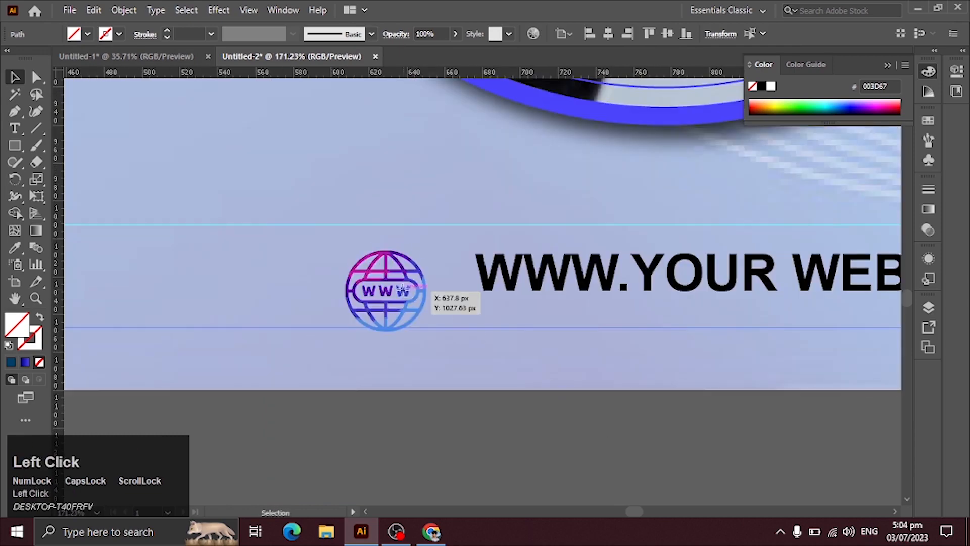
{"action": "left_click_drag", "start_coordinate": [399, 290], "coordinate": [399, 270]}
{"action": "left_click_drag", "start_coordinate": [386, 312], "coordinate": [387, 327]}
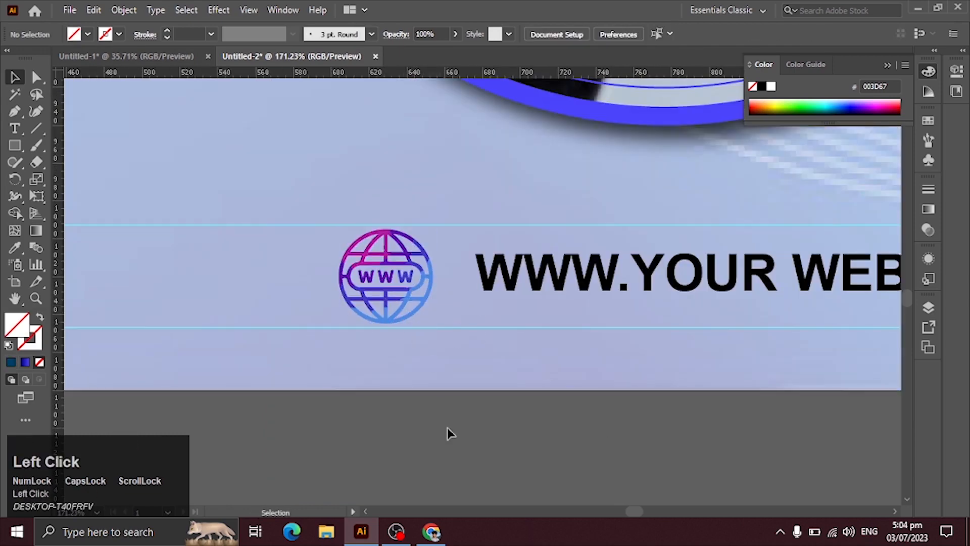